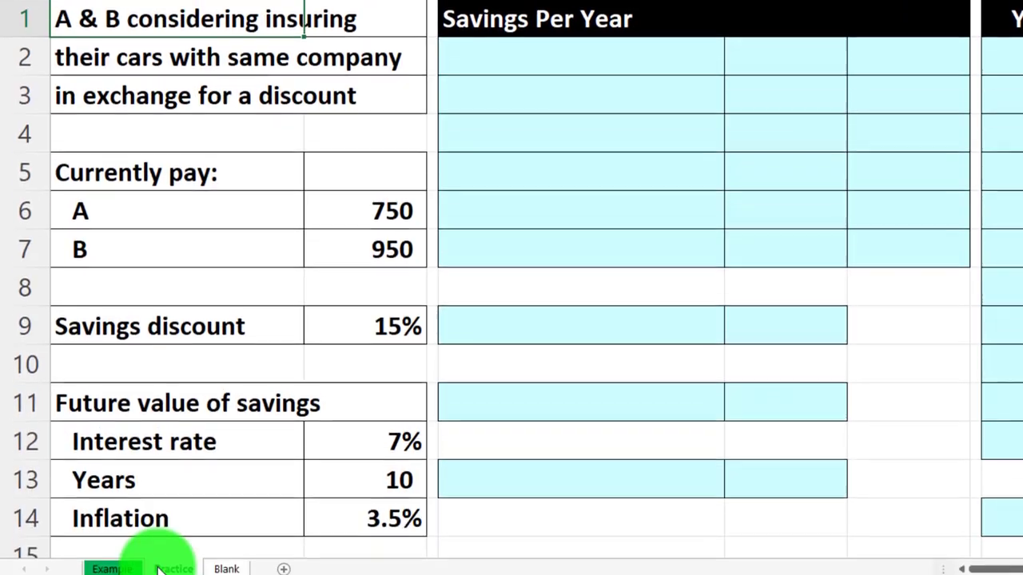
Open the Blank worksheet
{"action": "left_click", "coordinate": [568, 421]}
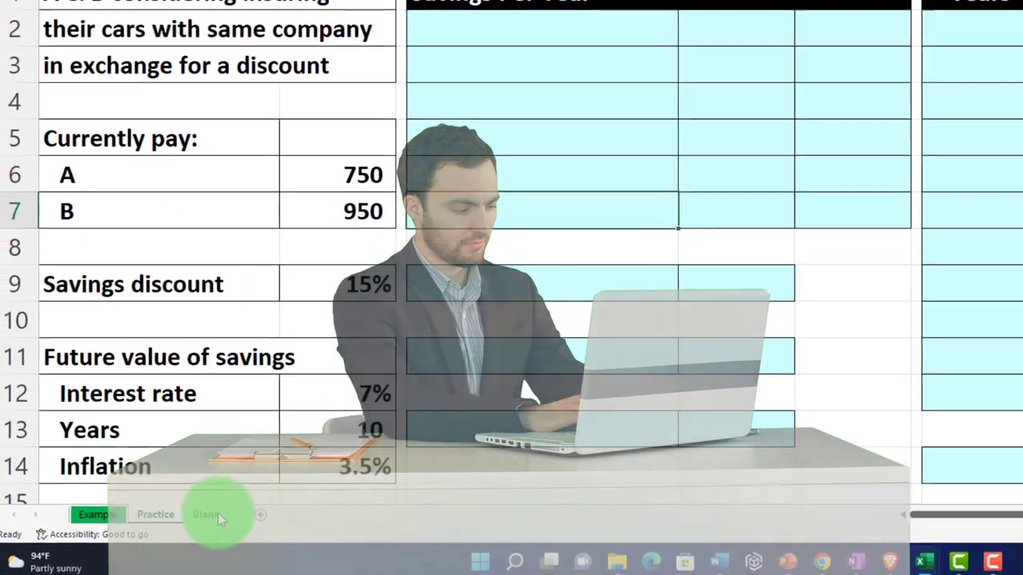
{"action": "left_click", "coordinate": [163, 532]}
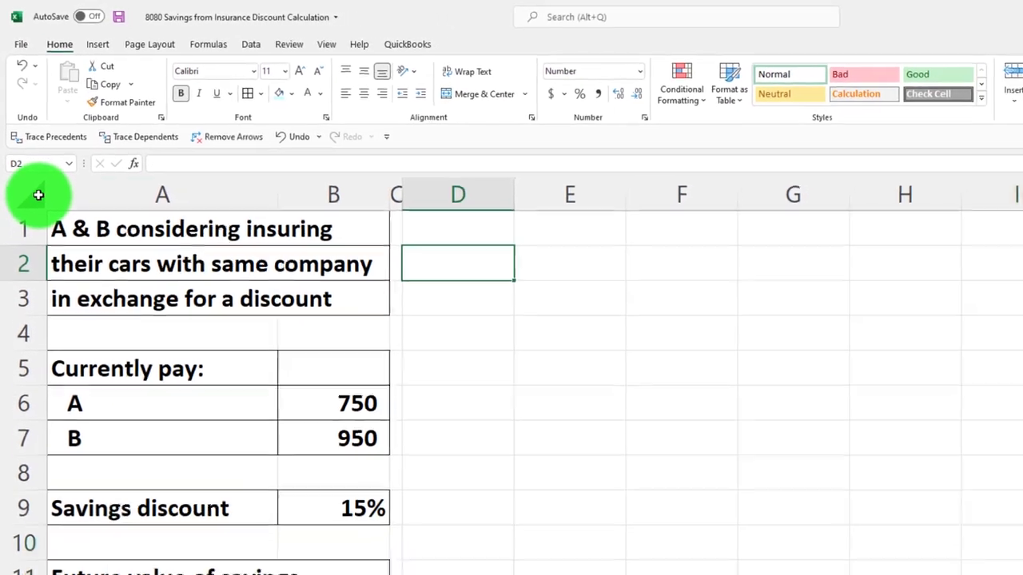
{"action": "left_click", "coordinate": [43, 217]}
{"action": "right_click", "coordinate": [417, 280]}
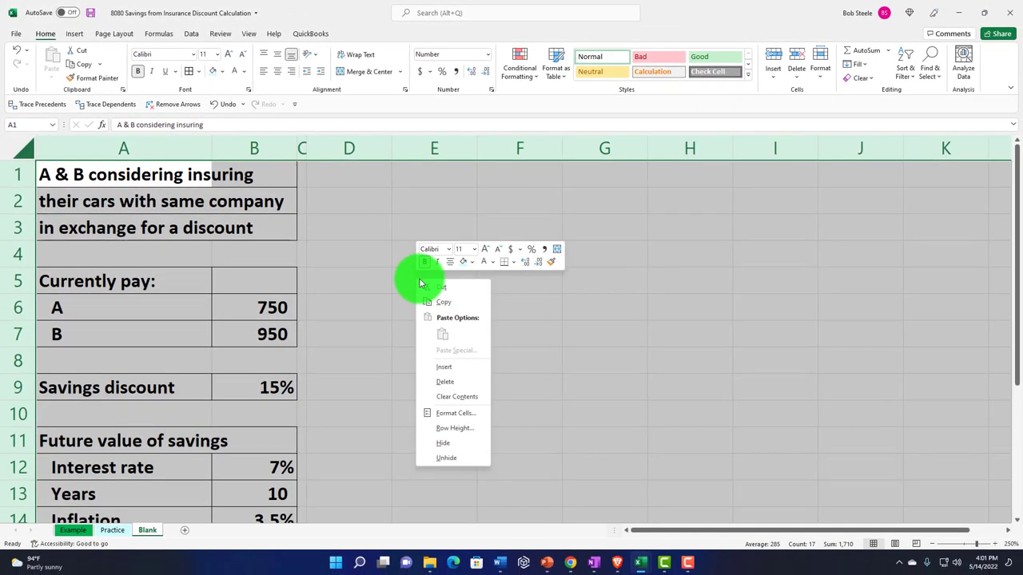
{"action": "left_click", "coordinate": [451, 413]}
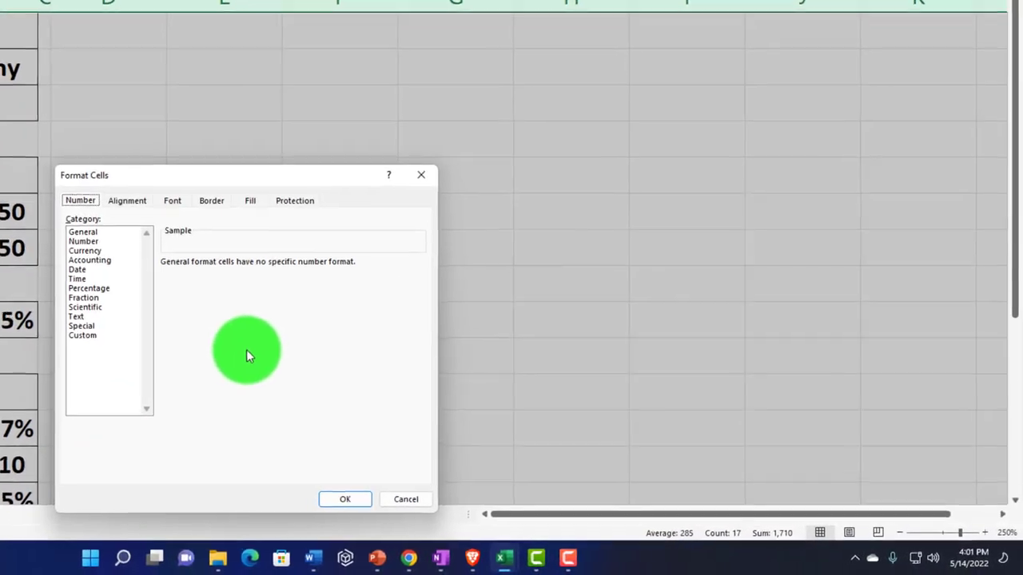
{"action": "left_click", "coordinate": [92, 251]}
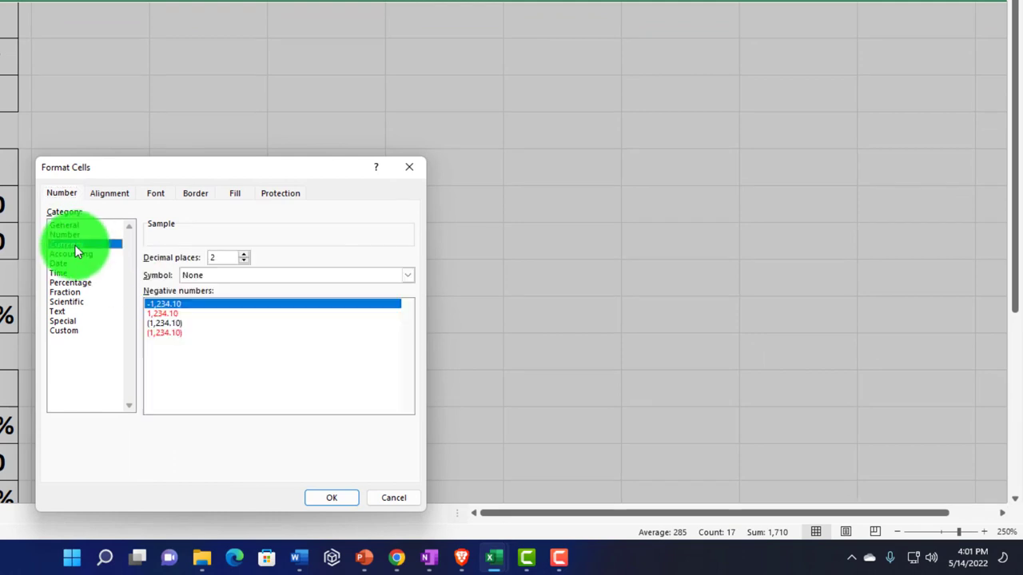
{"action": "left_click", "coordinate": [166, 332]}
{"action": "left_click", "coordinate": [241, 274]}
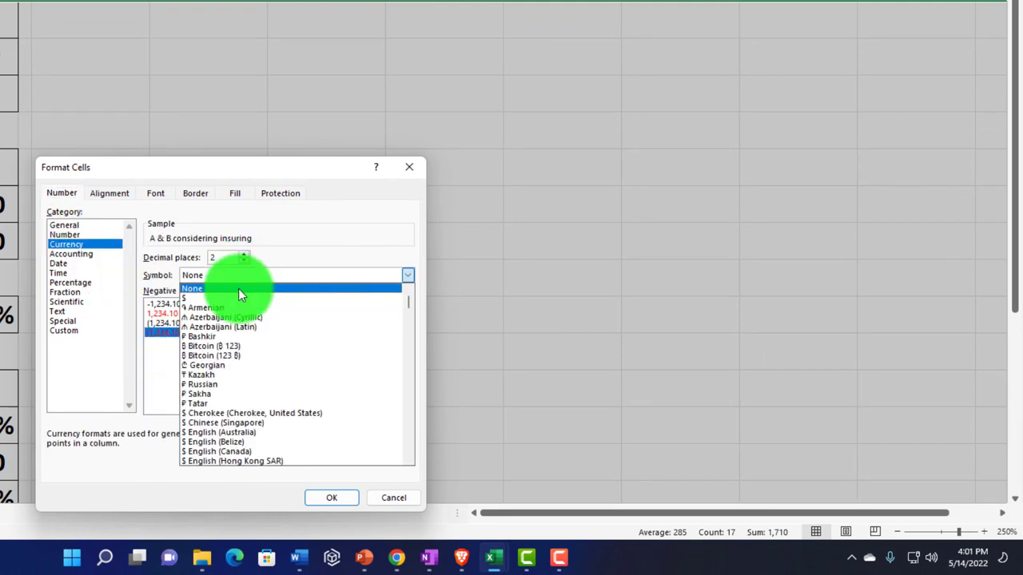
{"action": "left_click", "coordinate": [239, 289]}
{"action": "left_click", "coordinate": [243, 261]}
{"action": "left_click", "coordinate": [243, 262]}
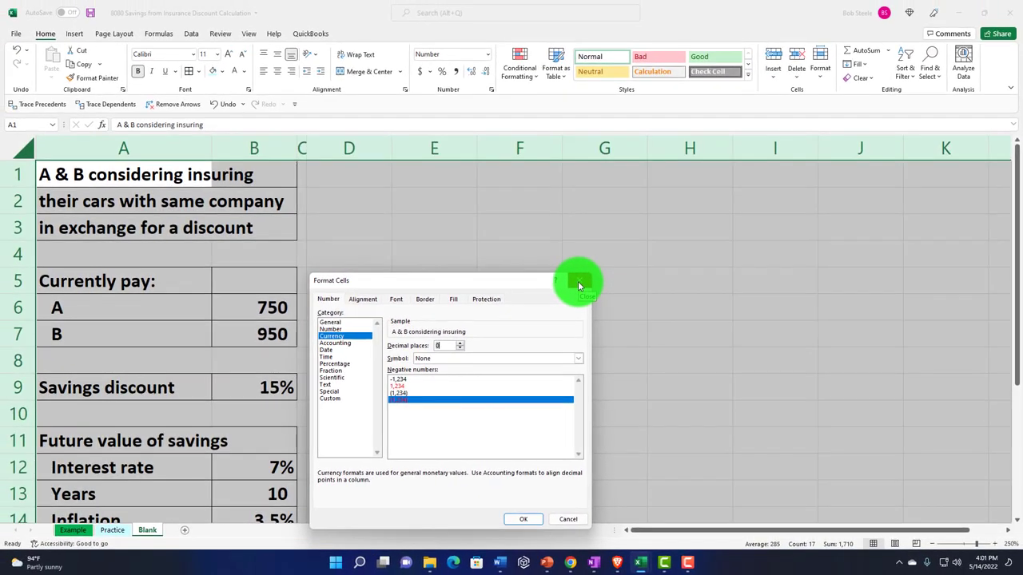
{"action": "left_click", "coordinate": [580, 286]}
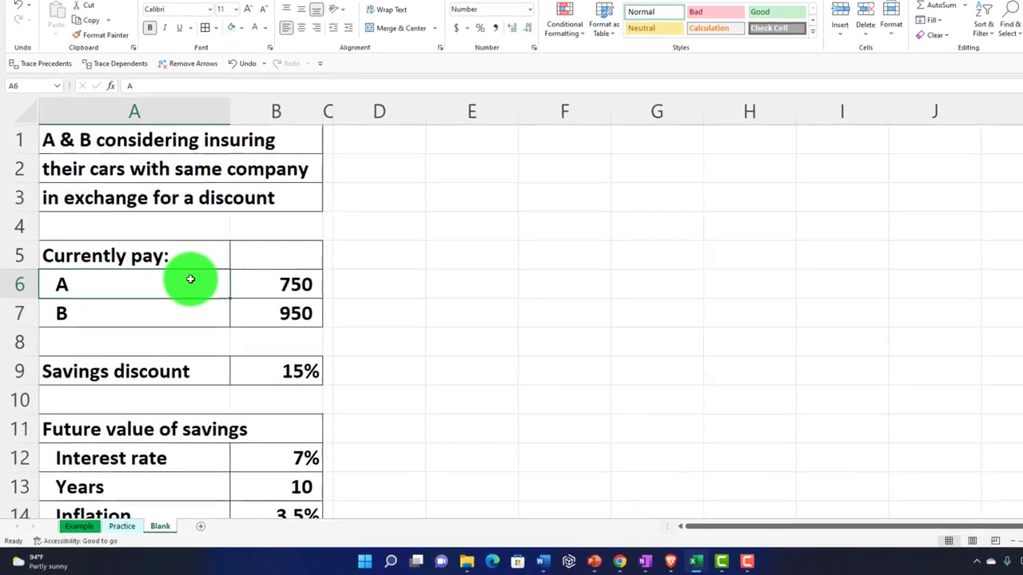
Examine the given data: what A and B currently pay, the savings discount, and the future value assumptions
{"action": "scroll", "coordinate": [224, 256], "scroll_direction": "down", "scroll_amount": 1}
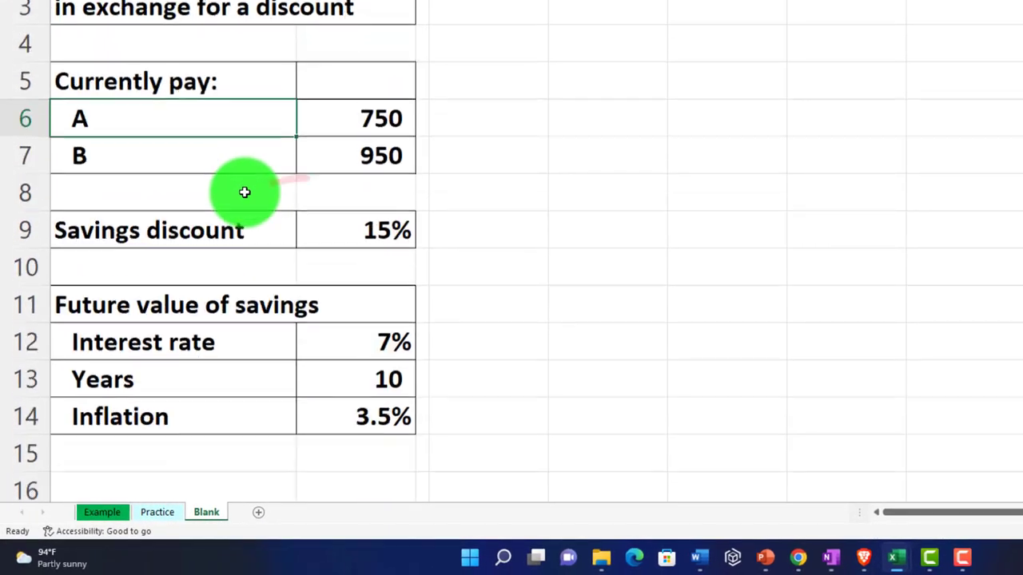
{"action": "left_click_drag", "start_coordinate": [321, 227], "coordinate": [376, 263]}
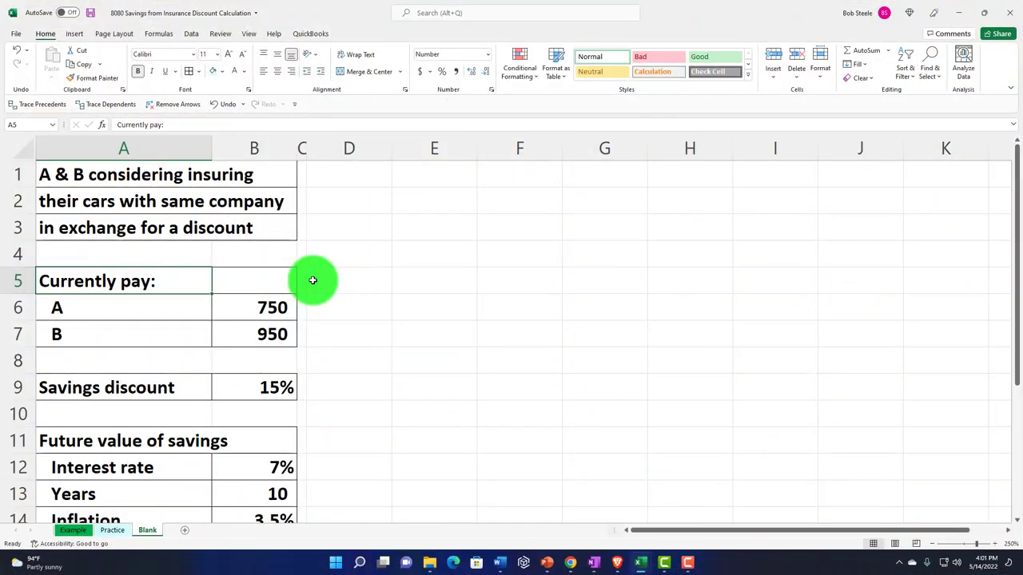
{"action": "key", "text": "Right"}
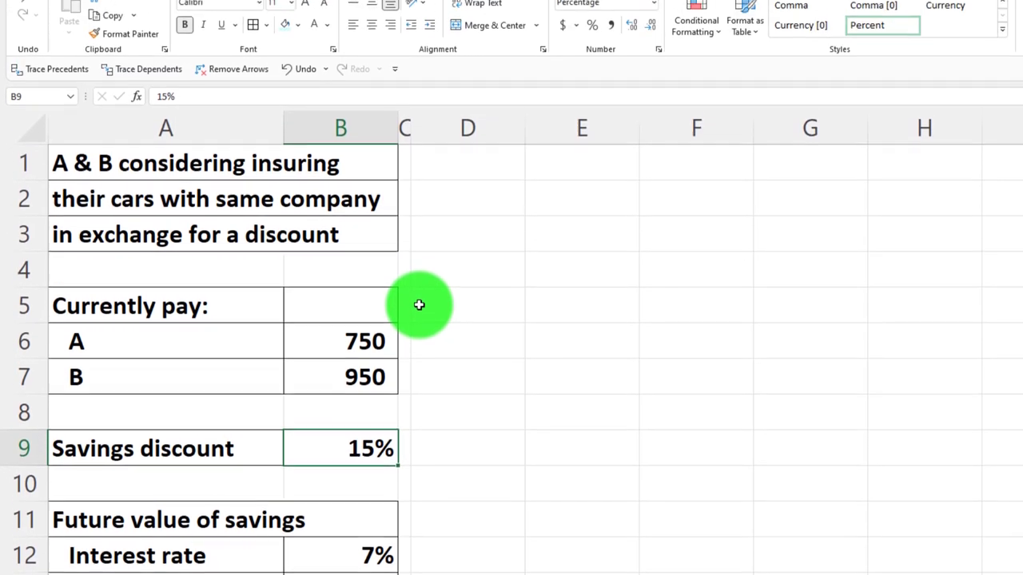
{"action": "key", "text": "Down"}
{"action": "key", "text": "Down"}
{"action": "key", "text": "Down"}
{"action": "key", "text": "Down"}
{"action": "key", "text": "Down"}
{"action": "key", "text": "Down"}
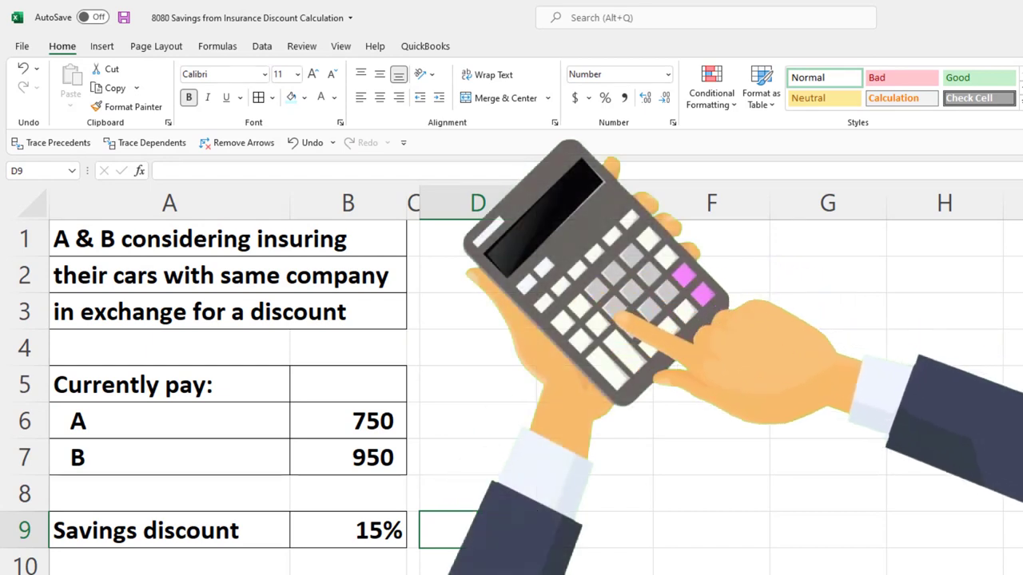
Widen column D and enter the heading "Savings Per Year" in D1
{"action": "left_click_drag", "start_coordinate": [537, 210], "coordinate": [676, 221]}
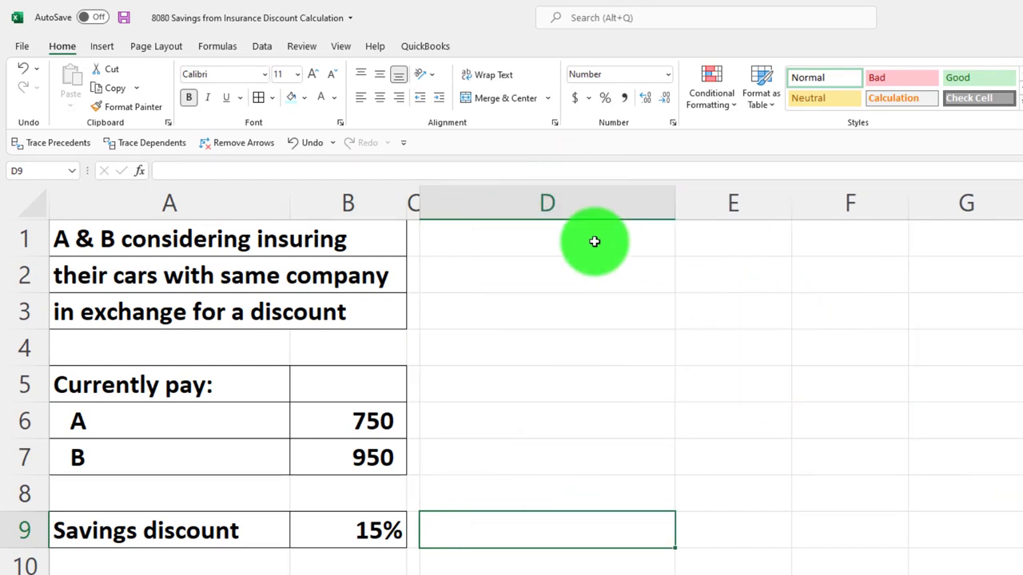
{"action": "left_click", "coordinate": [600, 239]}
{"action": "type", "text": "Savings Pe"}
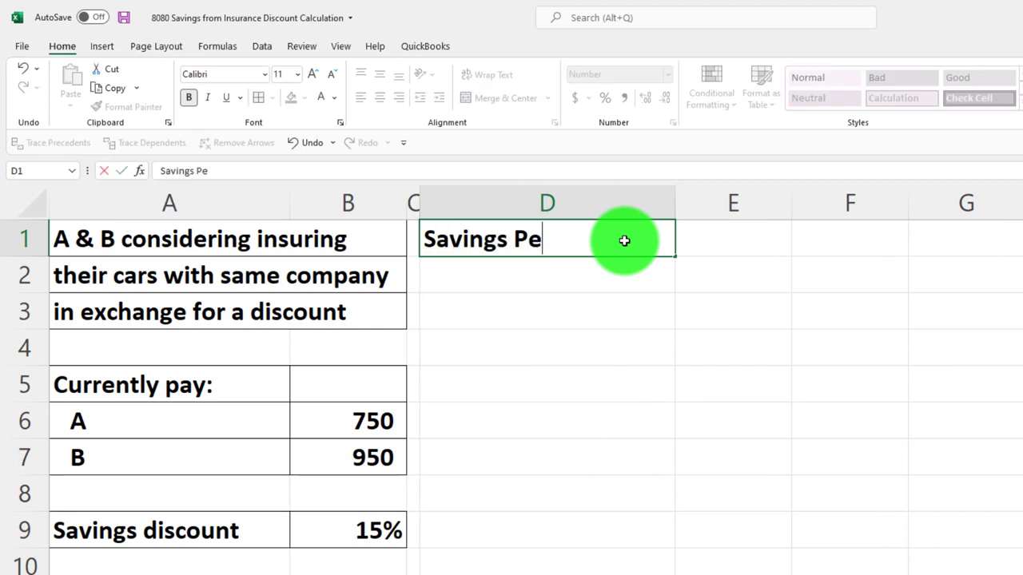
{"action": "type", "text": "r Year"}
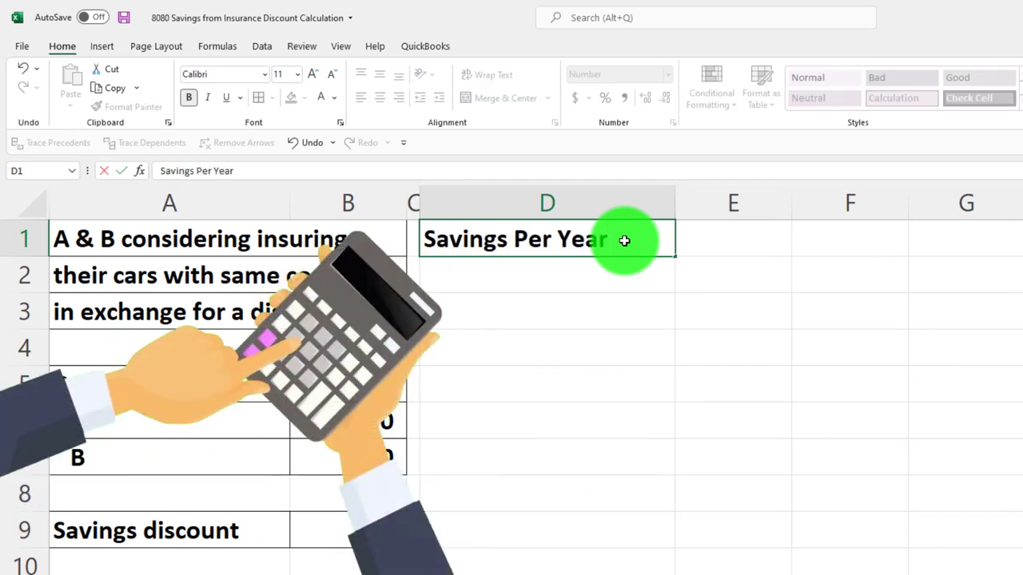
{"action": "key", "text": "Return"}
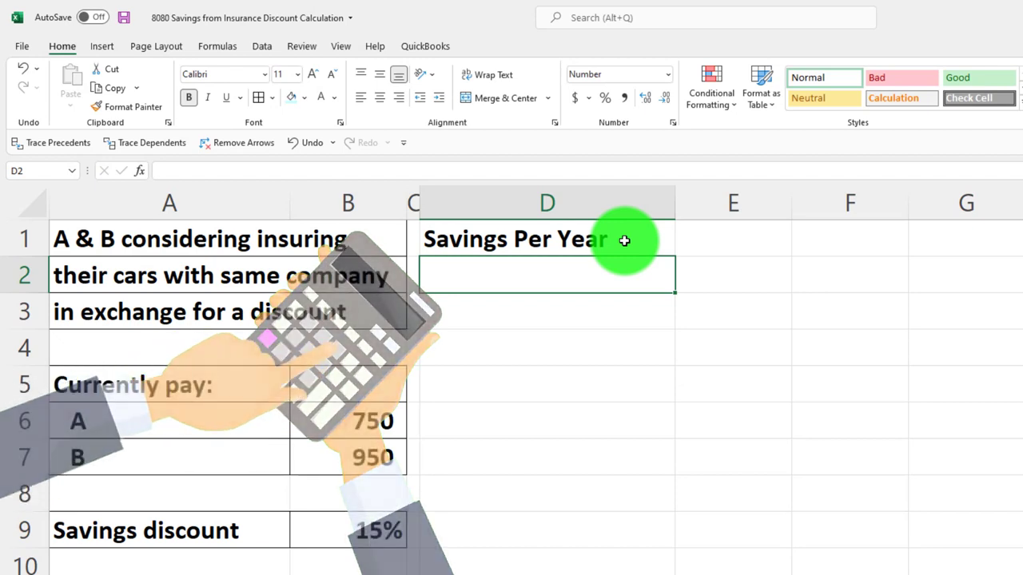
Format the heading range D1:F1 with a black fill and white text
{"action": "left_click", "coordinate": [624, 241]}
{"action": "left_click_drag", "start_coordinate": [631, 241], "coordinate": [796, 240]}
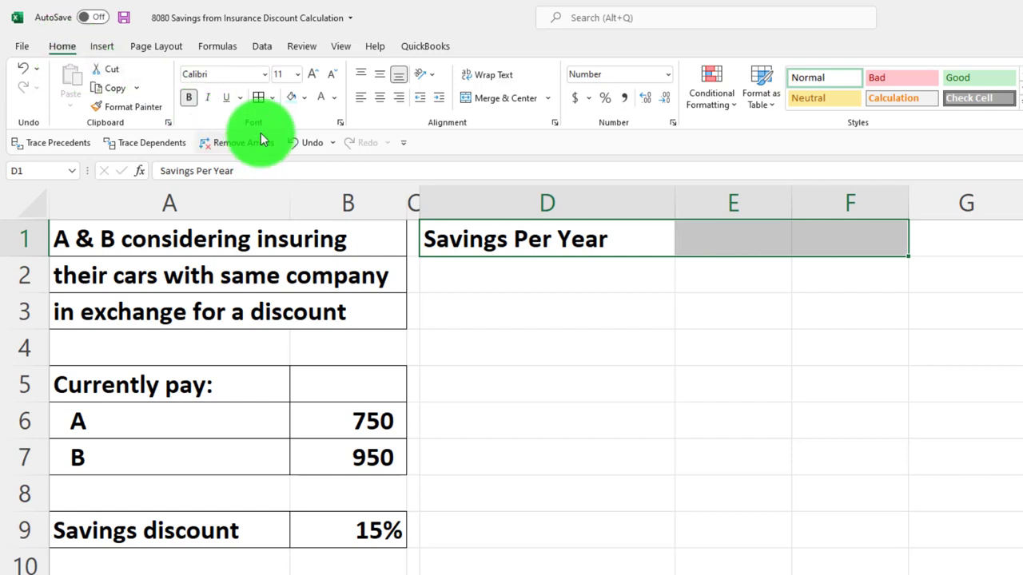
{"action": "left_click", "coordinate": [304, 97]}
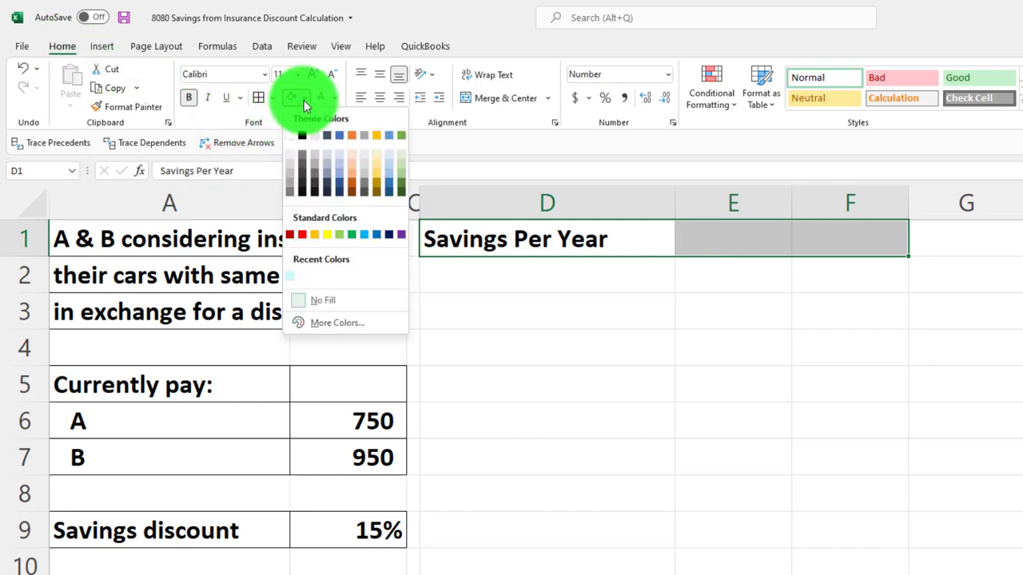
{"action": "left_click", "coordinate": [303, 135]}
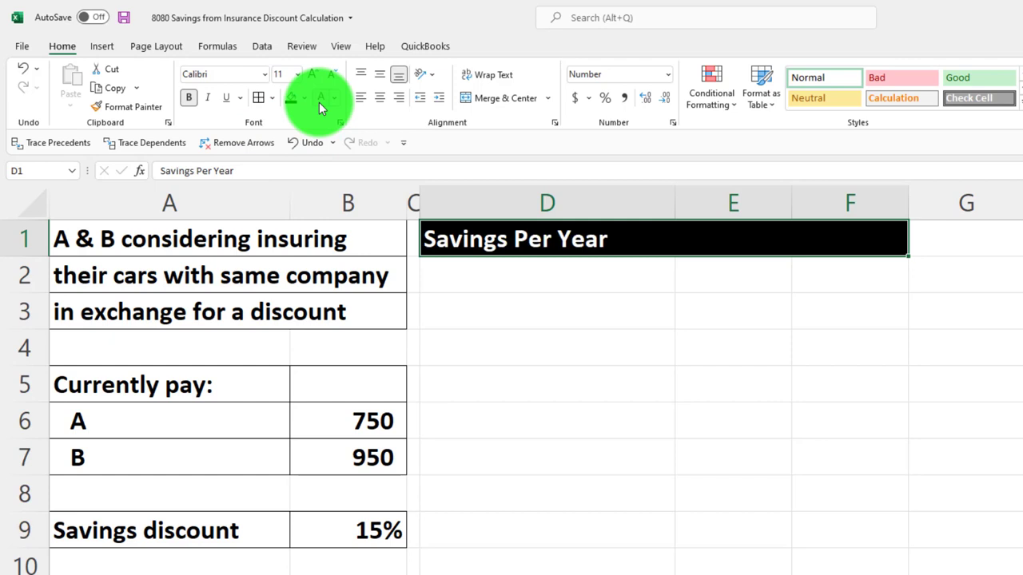
Enter the label "Current costs:" in D2, below the heading
{"action": "left_click", "coordinate": [482, 274]}
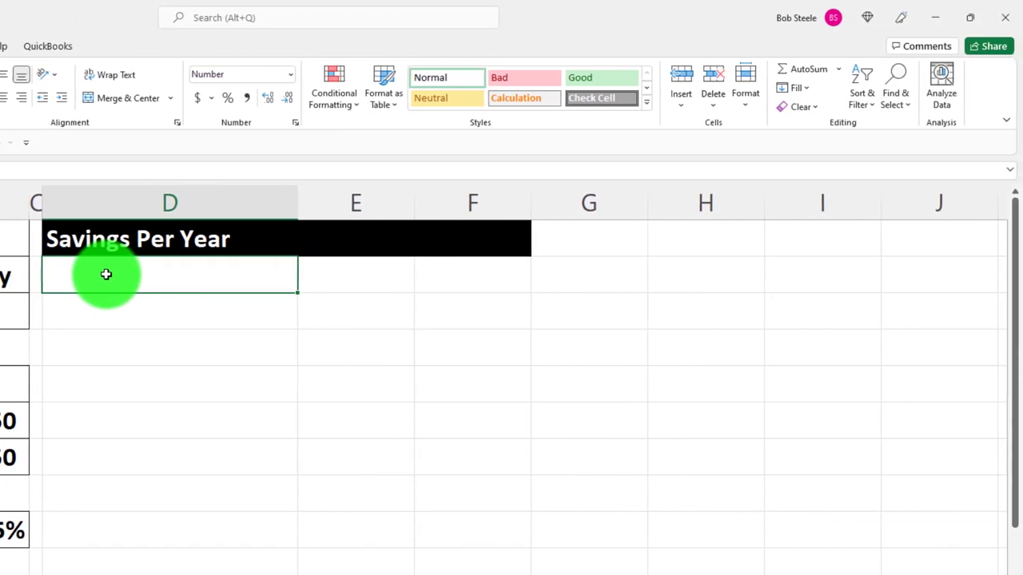
{"action": "type", "text": "Current"}
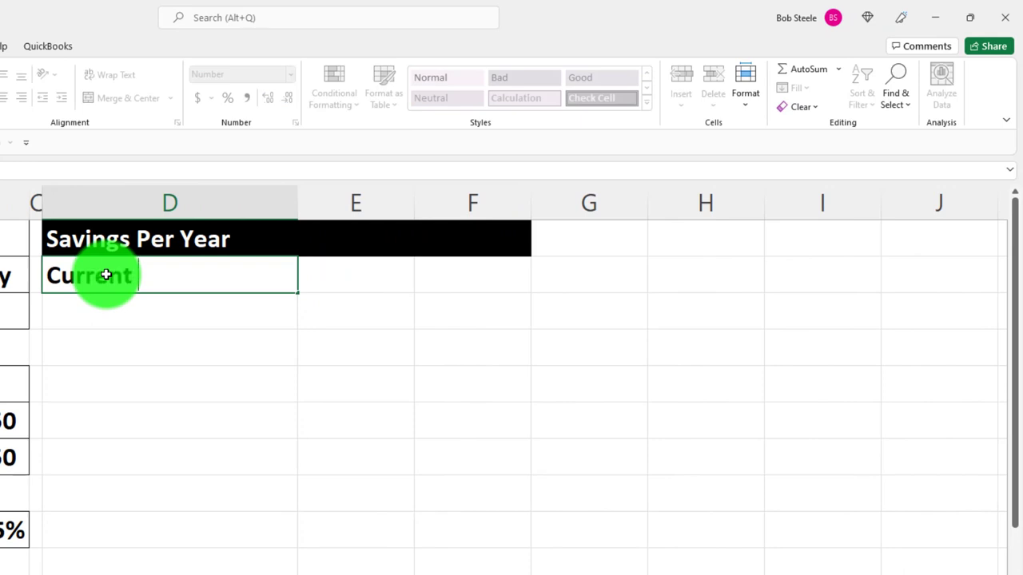
{"action": "type", "text": " costs:"}
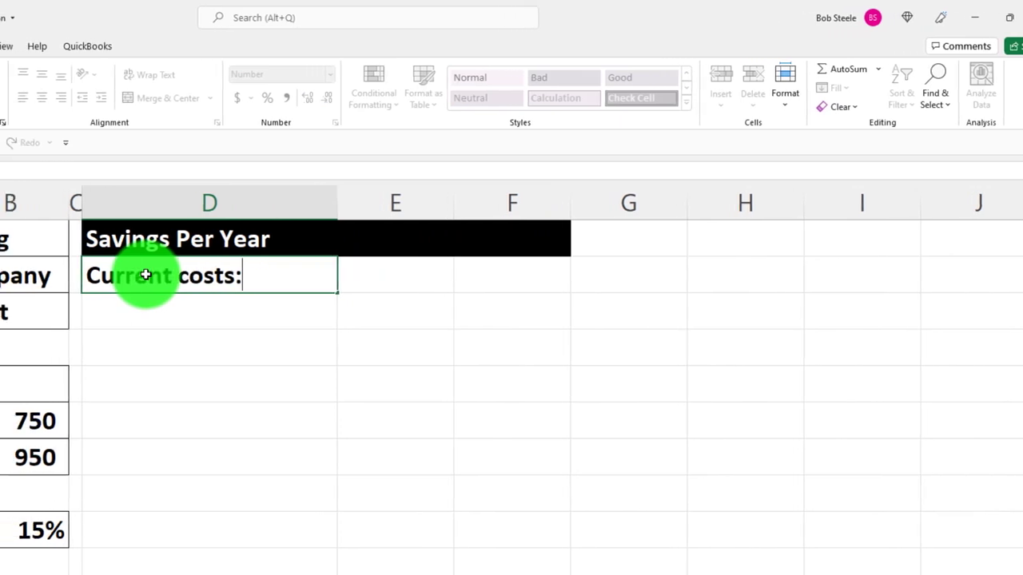
{"action": "key", "text": "Return"}
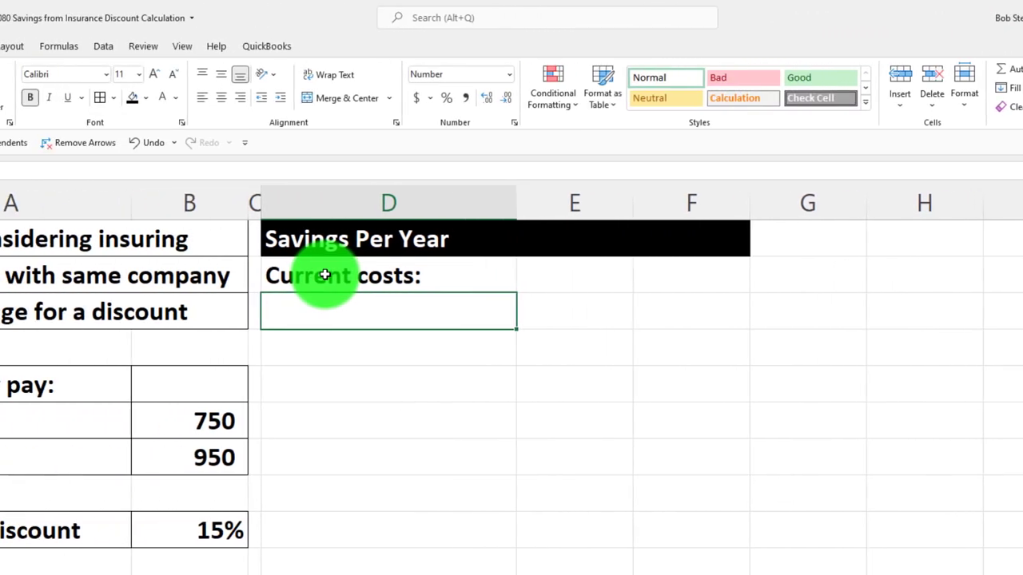
Link D3 to the first payer's label with =A6 and fill the formula down to D4
{"action": "type", "text": "="}
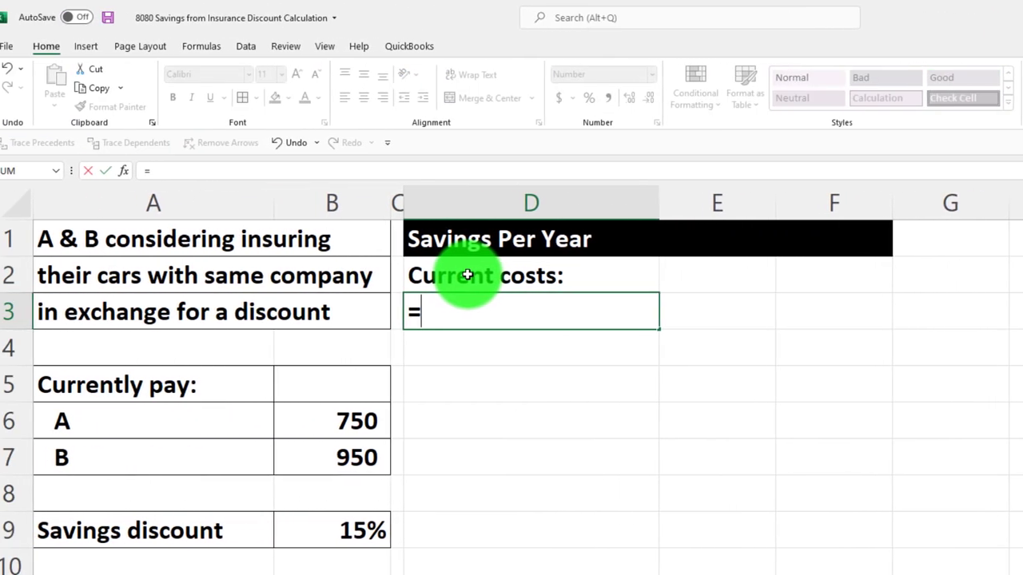
{"action": "key", "text": "Down"}
{"action": "key", "text": "Down"}
{"action": "key", "text": "Down"}
{"action": "key", "text": "Left"}
{"action": "key", "text": "Left"}
{"action": "key", "text": "Left"}
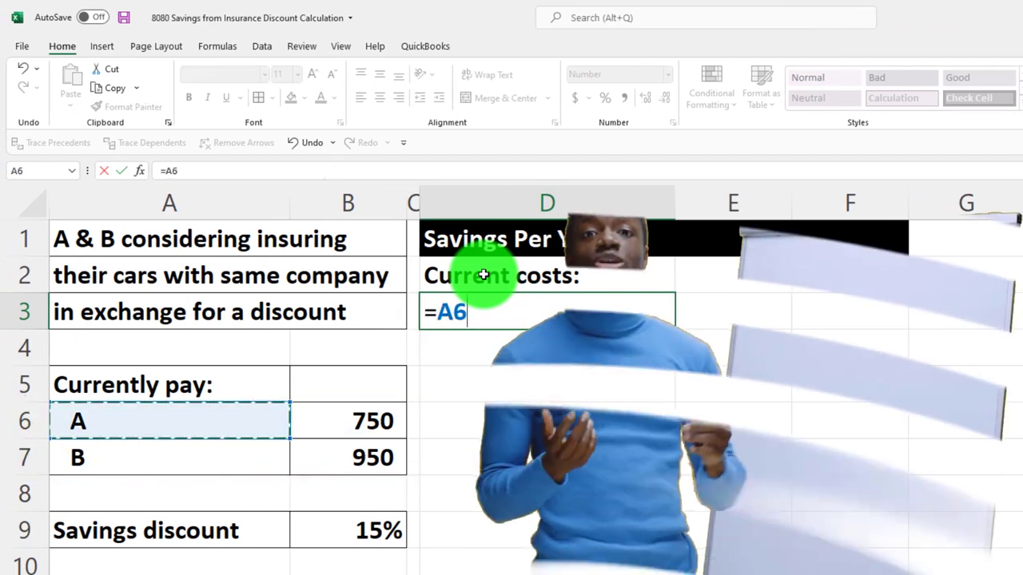
{"action": "key", "text": "Return"}
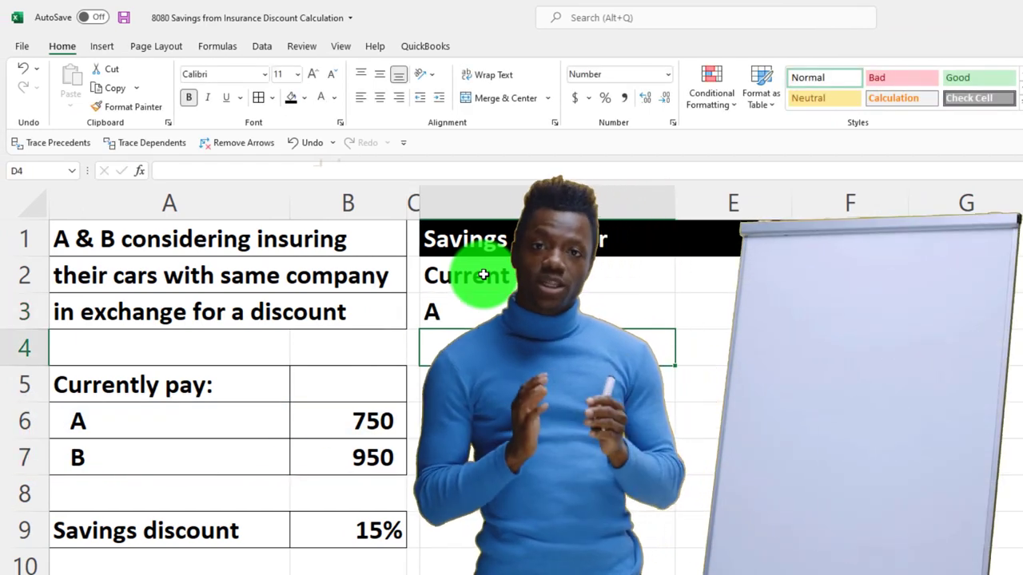
{"action": "left_click", "coordinate": [508, 306]}
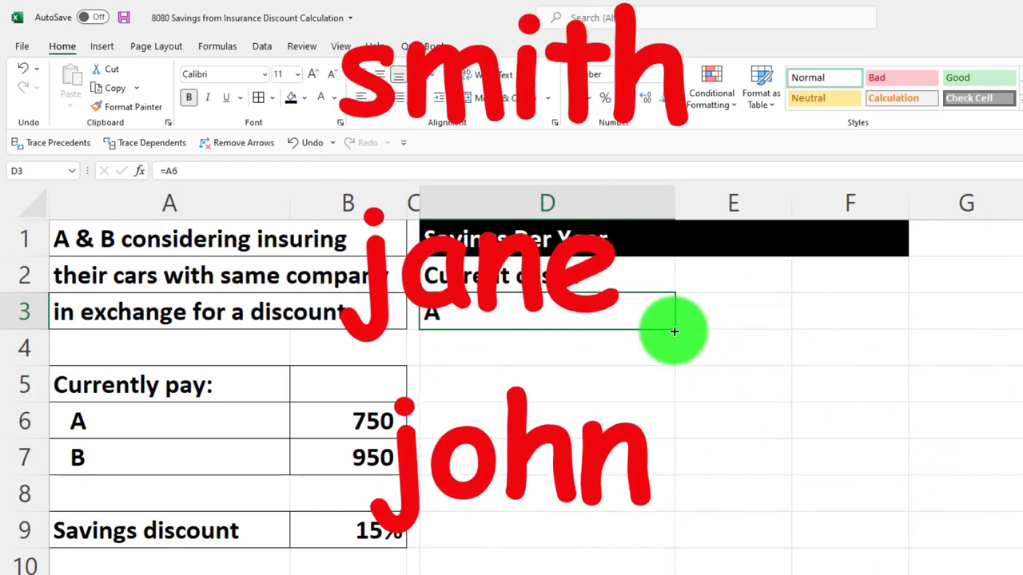
{"action": "left_click_drag", "start_coordinate": [674, 331], "coordinate": [670, 351]}
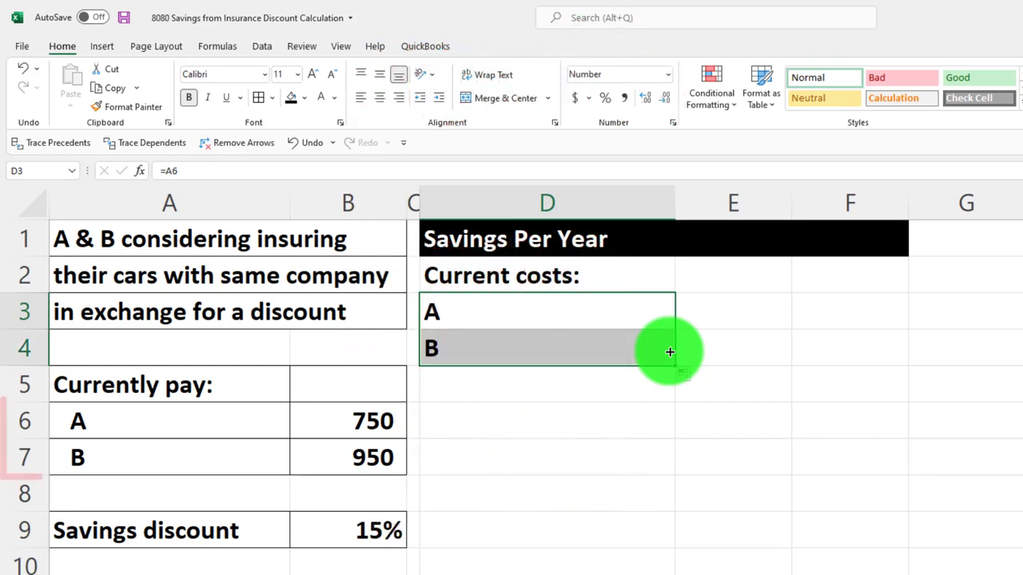
Link E3 to A's current payment with =B6 and fill the formula down to E4 for B
{"action": "left_click", "coordinate": [723, 311]}
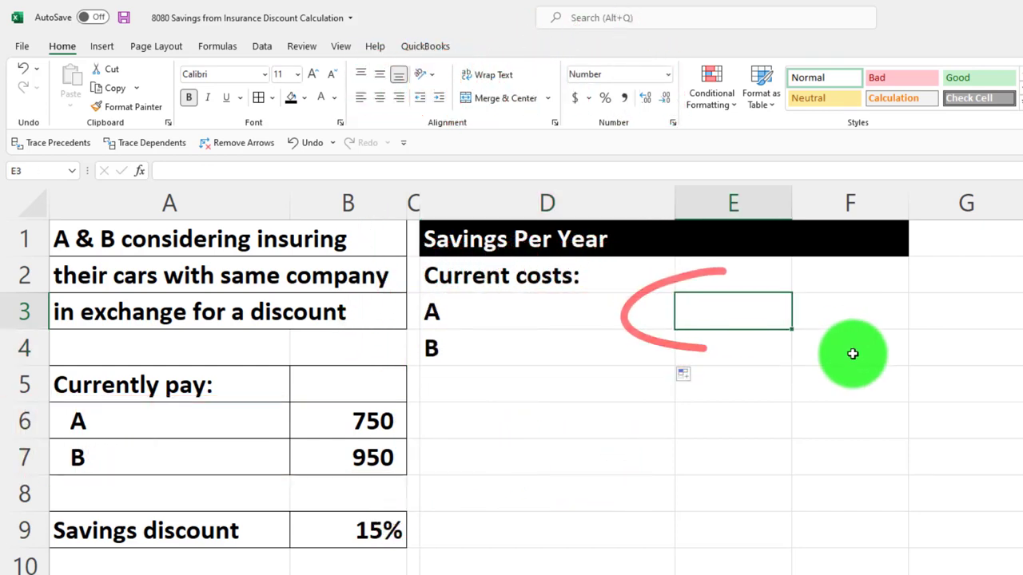
{"action": "type", "text": "="}
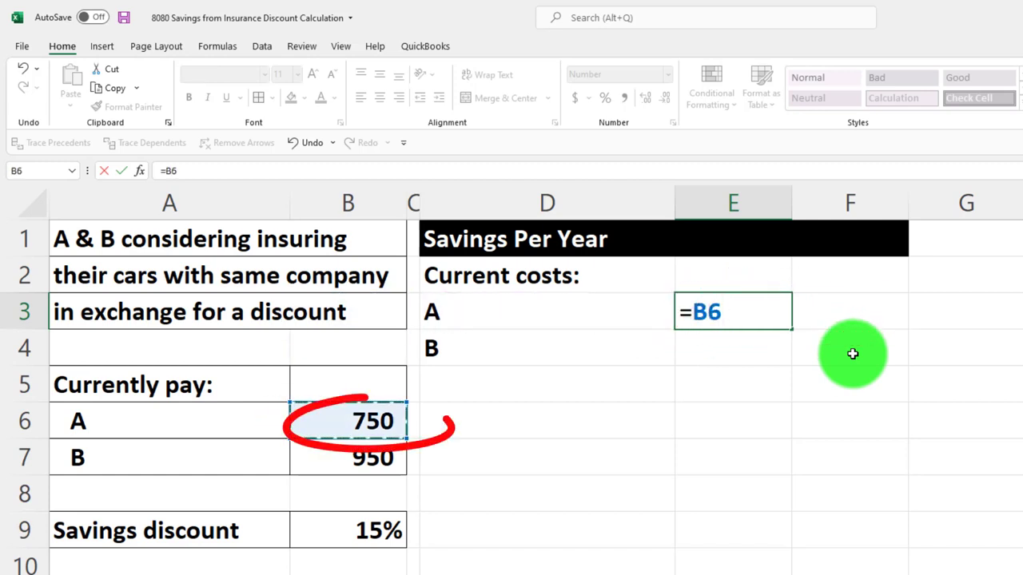
{"action": "key", "text": "Return"}
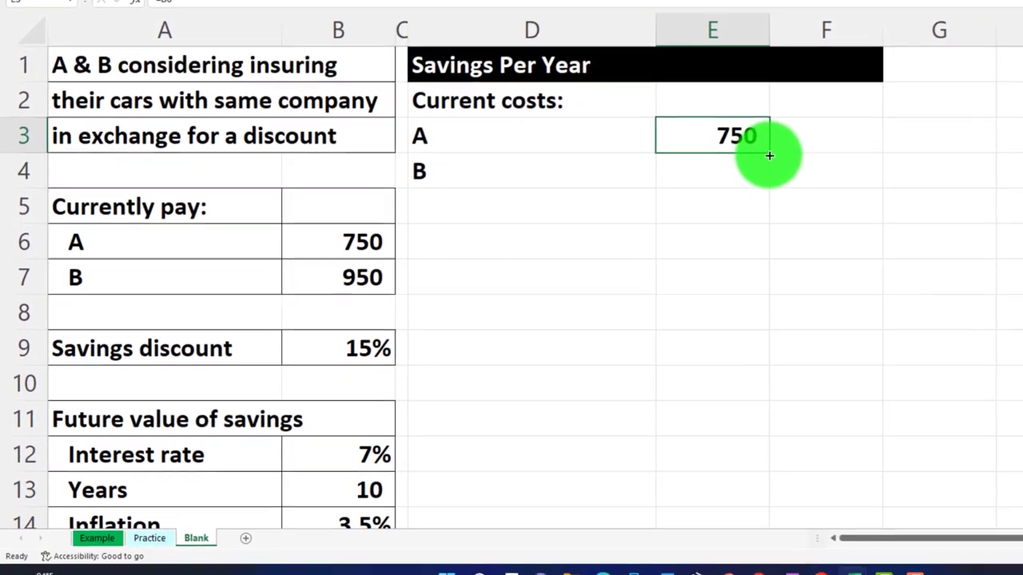
{"action": "left_click_drag", "start_coordinate": [769, 155], "coordinate": [764, 175]}
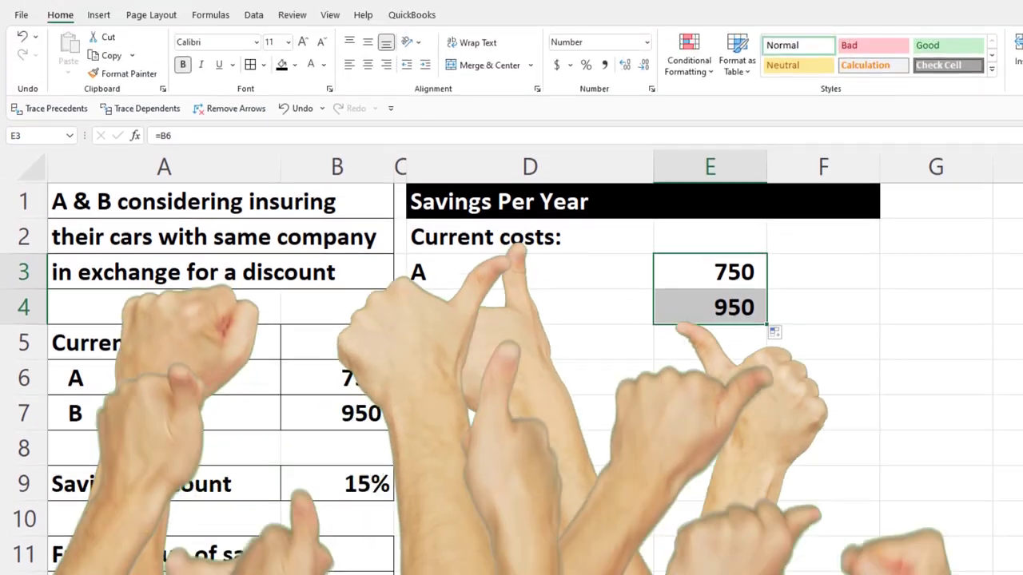
Enter the label "Total current costs" in D5 and go to F5, the outer column of that row
{"action": "left_click", "coordinate": [530, 342]}
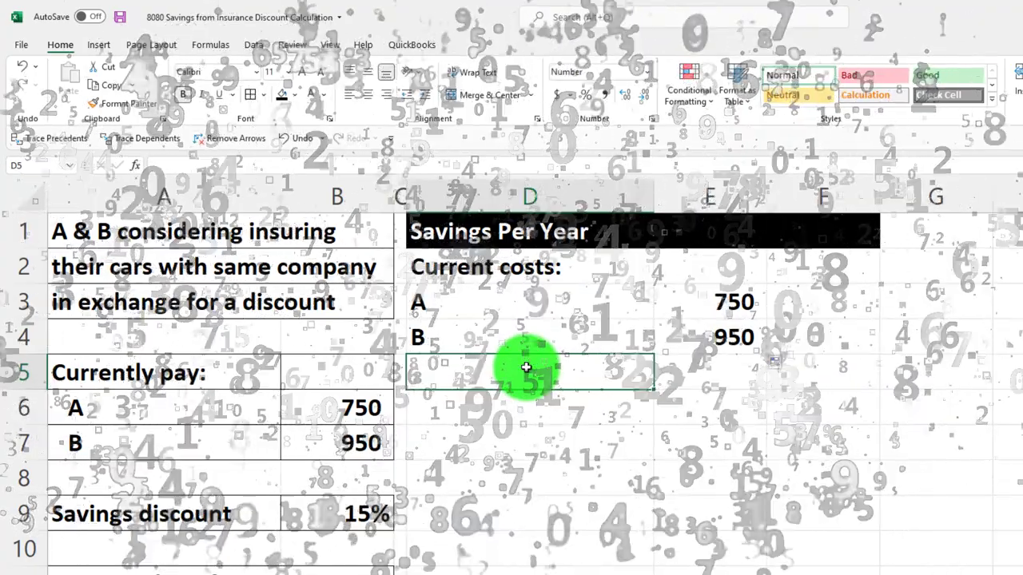
{"action": "type", "text": "Total current costs"}
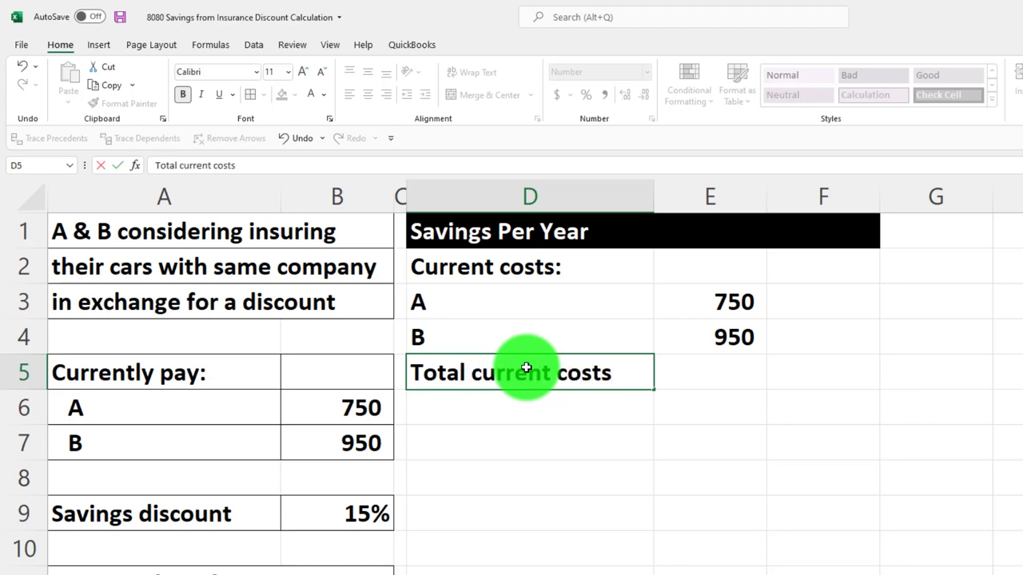
{"action": "key", "text": "Tab"}
{"action": "key", "text": "Tab"}
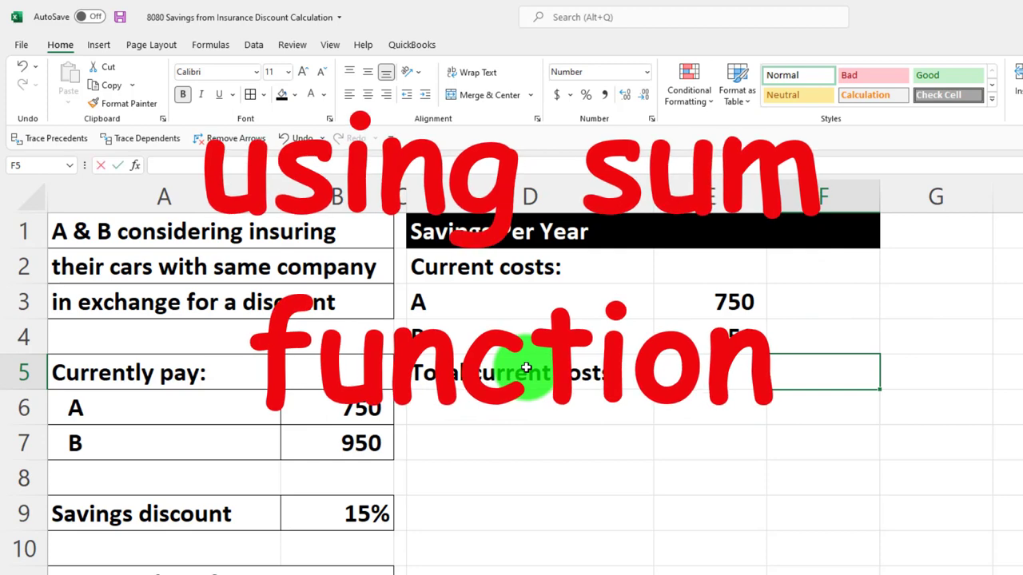
Total A's and B's current costs from E3:E4 in F5 with the SUM function
{"action": "type", "text": "=sum(E5"}
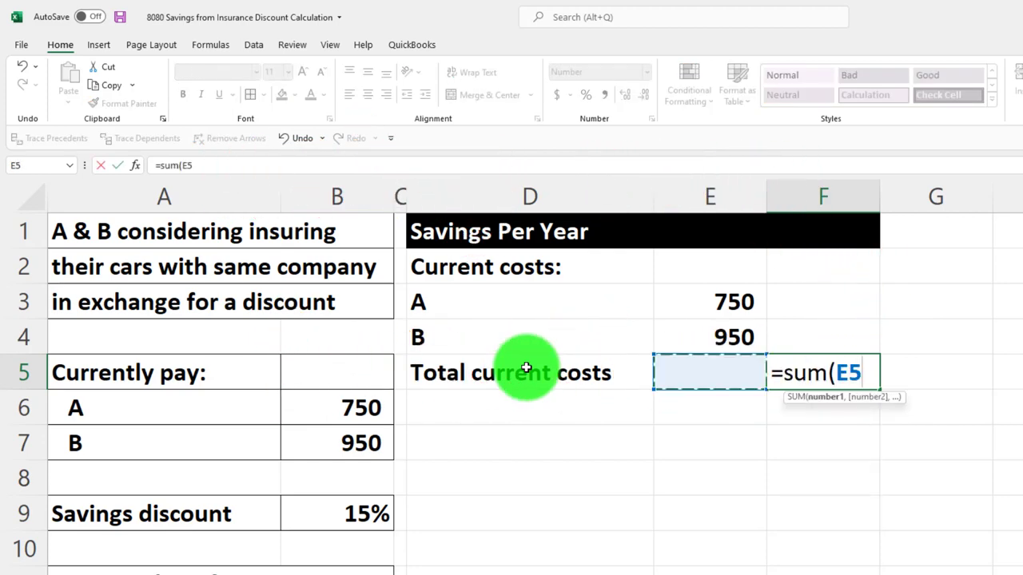
{"action": "key", "text": "Up"}
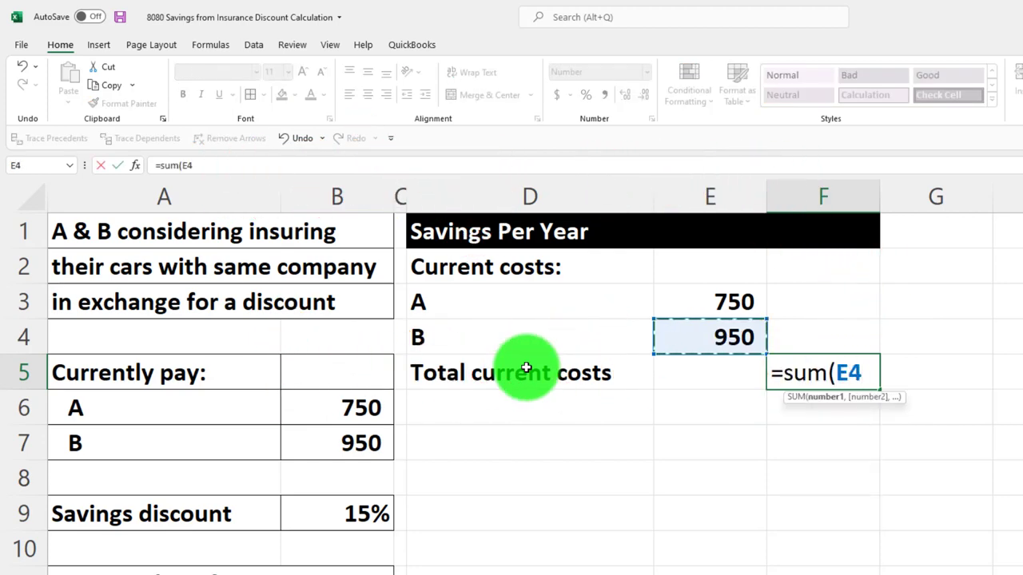
{"action": "key", "text": "Return"}
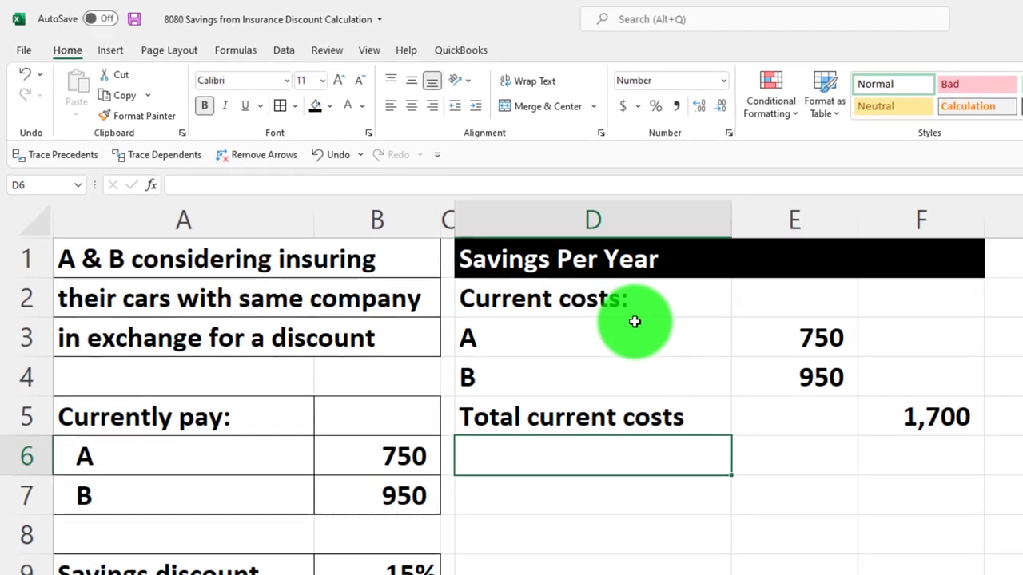
Indent the labels in D3:D5, with Total current costs one level deeper, and underline B's cost in E4
{"action": "left_click_drag", "start_coordinate": [652, 355], "coordinate": [651, 416]}
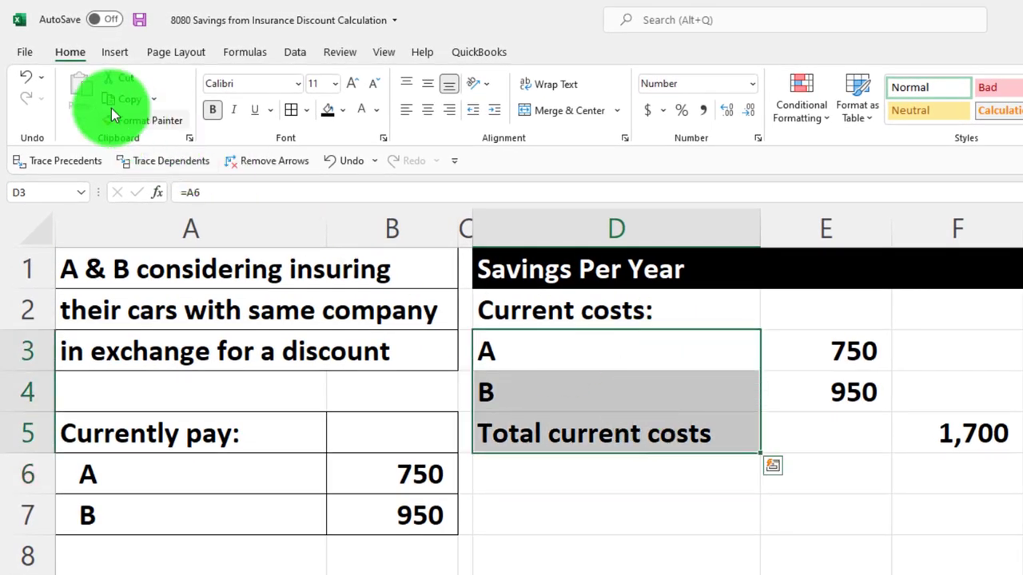
{"action": "left_click", "coordinate": [494, 112]}
{"action": "left_click", "coordinate": [571, 434]}
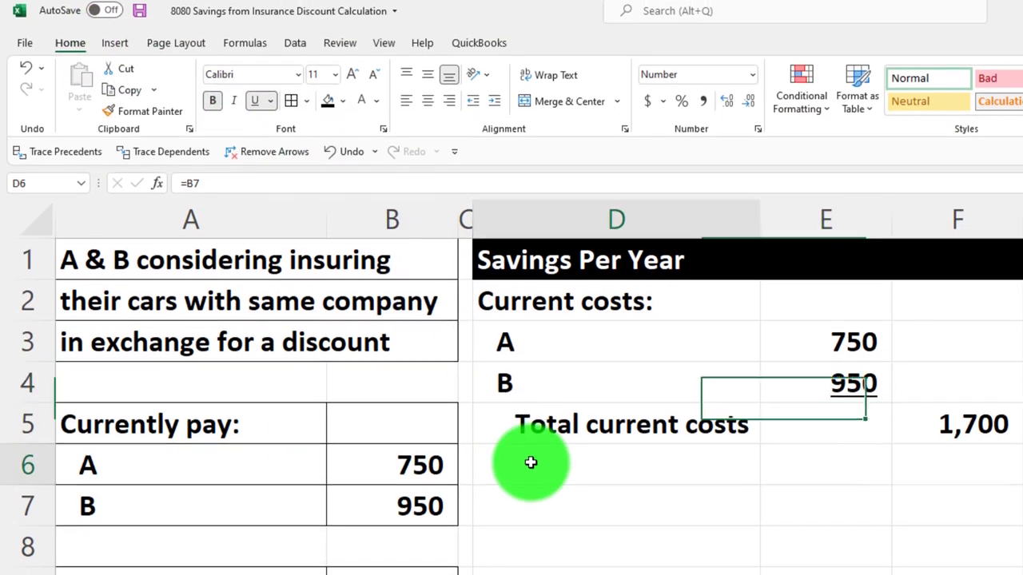
Link D6 to the Savings discount label with the formula =A9
{"action": "left_click", "coordinate": [530, 474]}
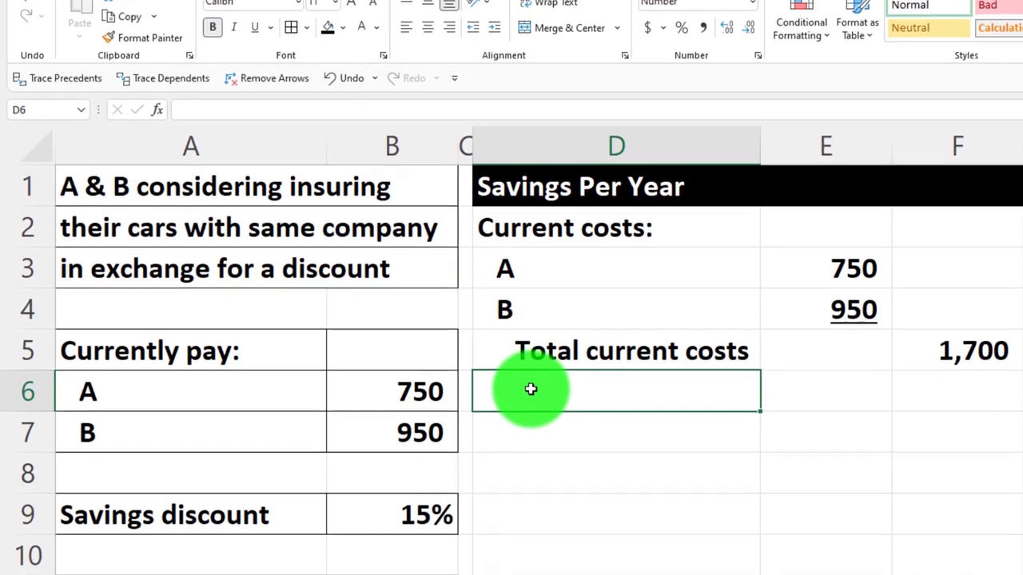
{"action": "type", "text": "="}
{"action": "key", "text": "Down"}
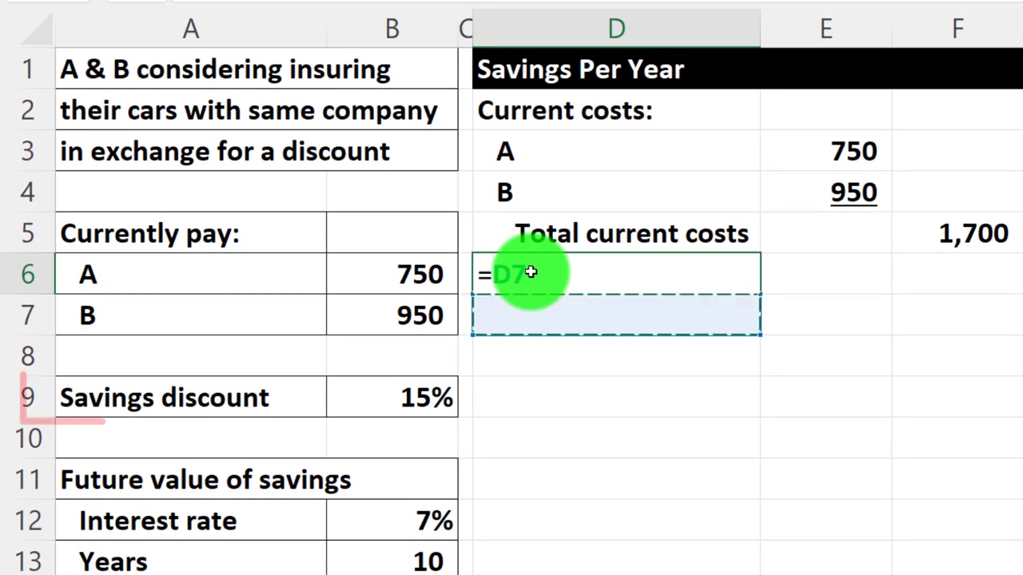
{"action": "key", "text": "Down"}
{"action": "key", "text": "Down"}
{"action": "key", "text": "Left"}
{"action": "key", "text": "Left"}
{"action": "key", "text": "Left"}
{"action": "key", "text": "ctrl+Return"}
Link F6 to the savings discount rate with the formula =B9
{"action": "key", "text": "Right"}
{"action": "key", "text": "Right"}
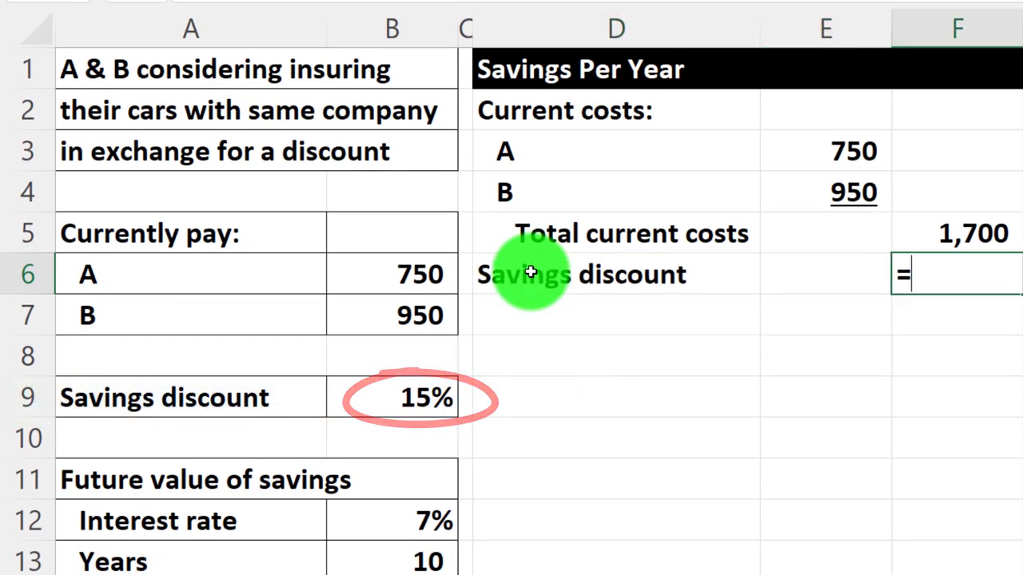
{"action": "type", "text": "="}
{"action": "key", "text": "Left"}
{"action": "key", "text": "Left"}
{"action": "key", "text": "Left"}
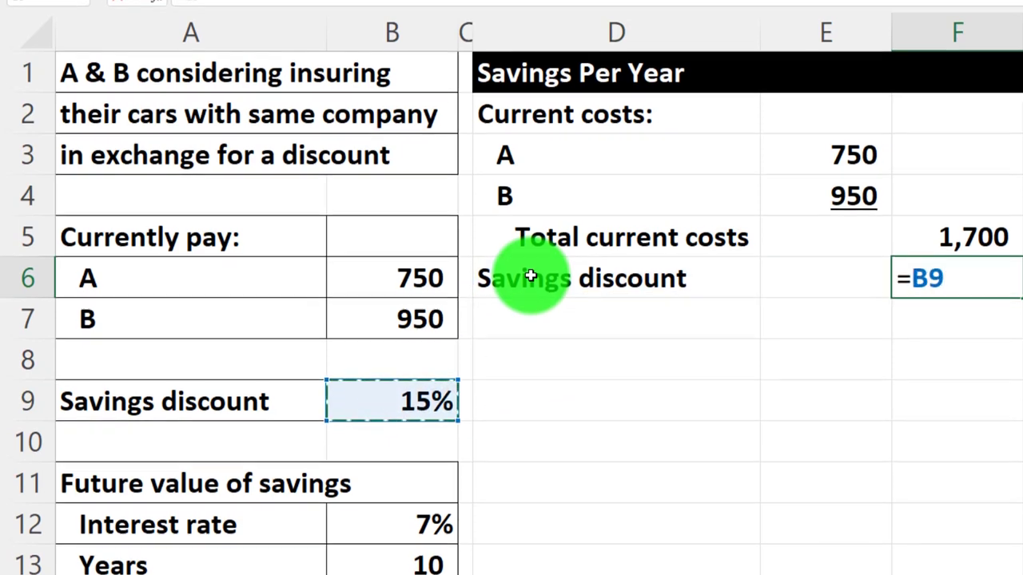
{"action": "key", "text": "Return"}
Format the discount rate in F6 as a percentage and underline it
{"action": "left_click", "coordinate": [529, 274]}
{"action": "key", "text": "Right"}
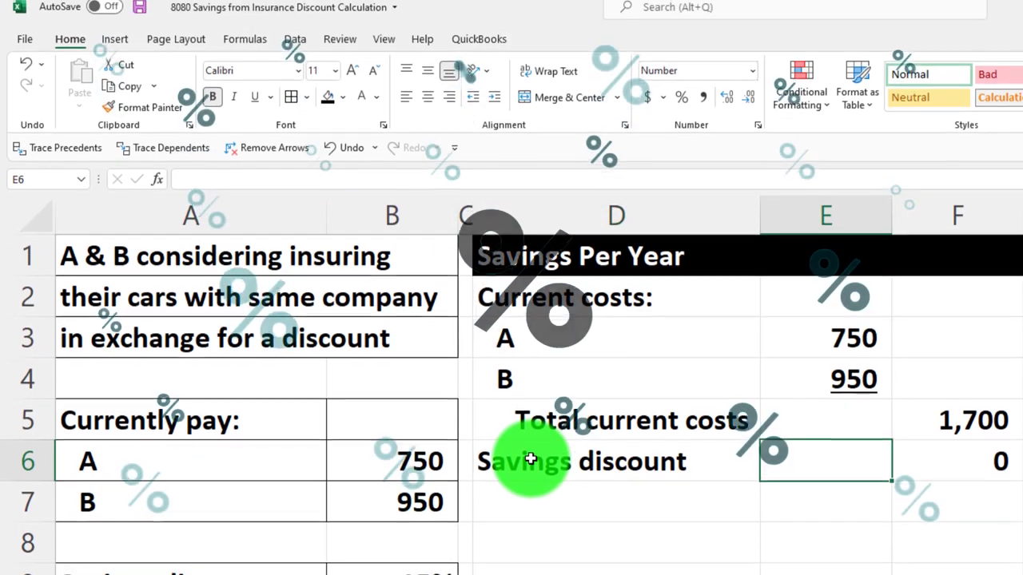
{"action": "key", "text": "Right"}
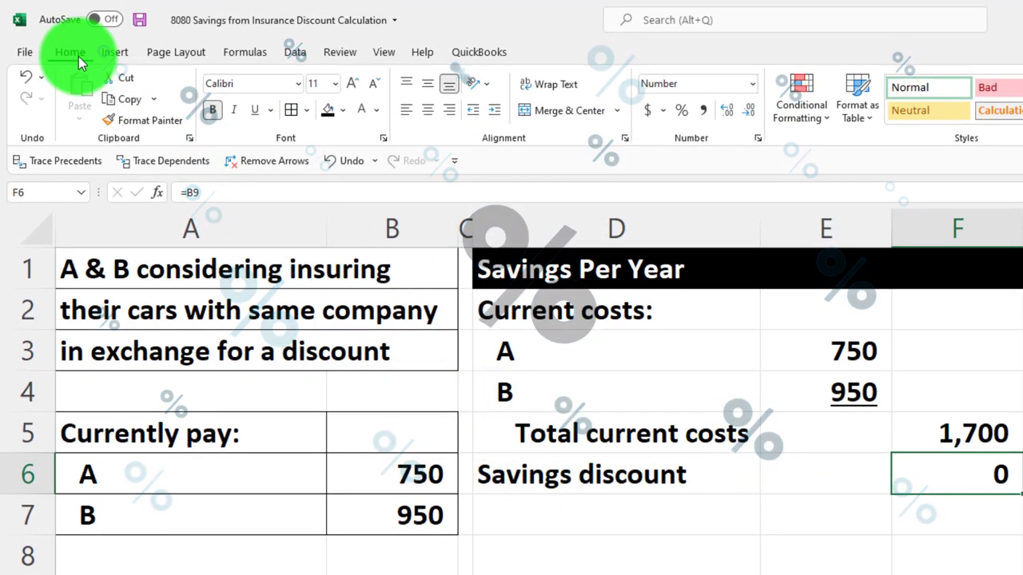
{"action": "left_click", "coordinate": [681, 112]}
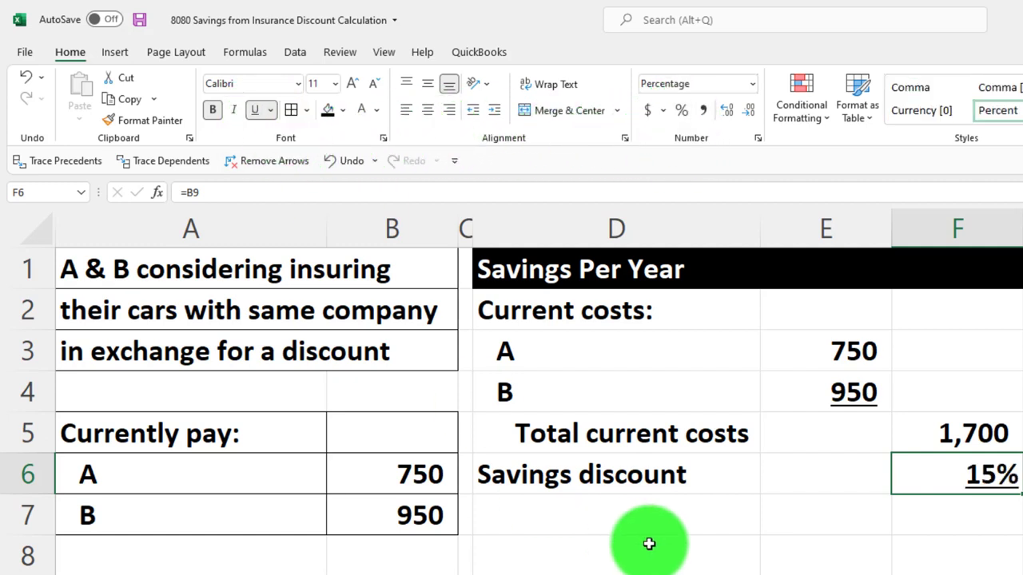
Enter the label "Savings" in D7, below Savings discount
{"action": "key", "text": "Down"}
{"action": "key", "text": "Left"}
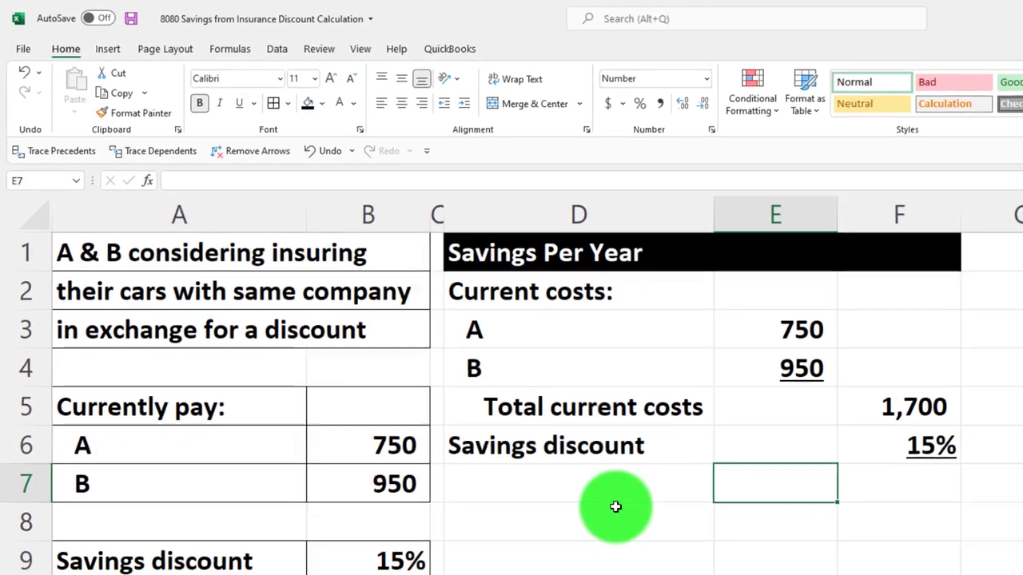
{"action": "key", "text": "Left"}
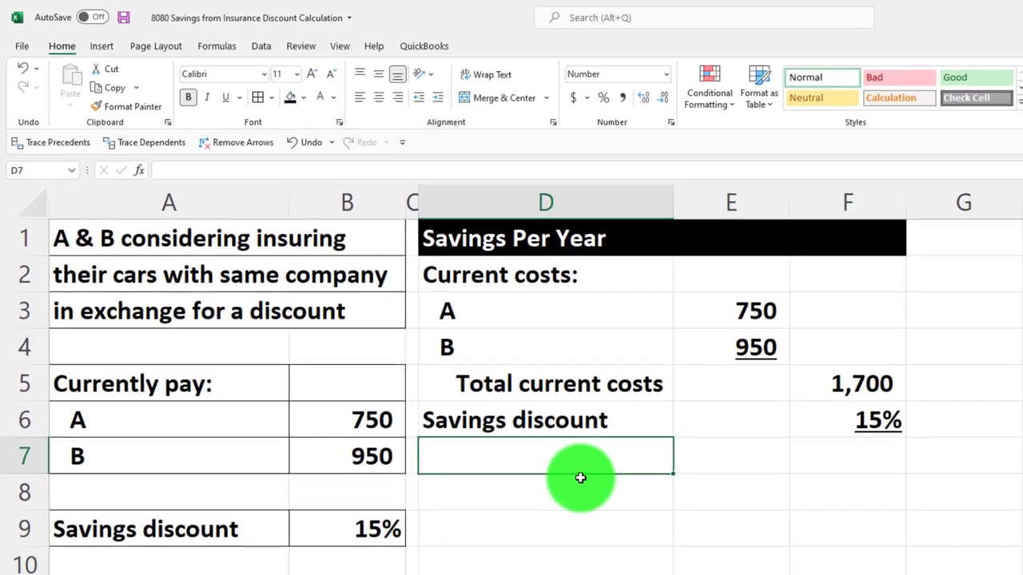
{"action": "type", "text": "Saving"}
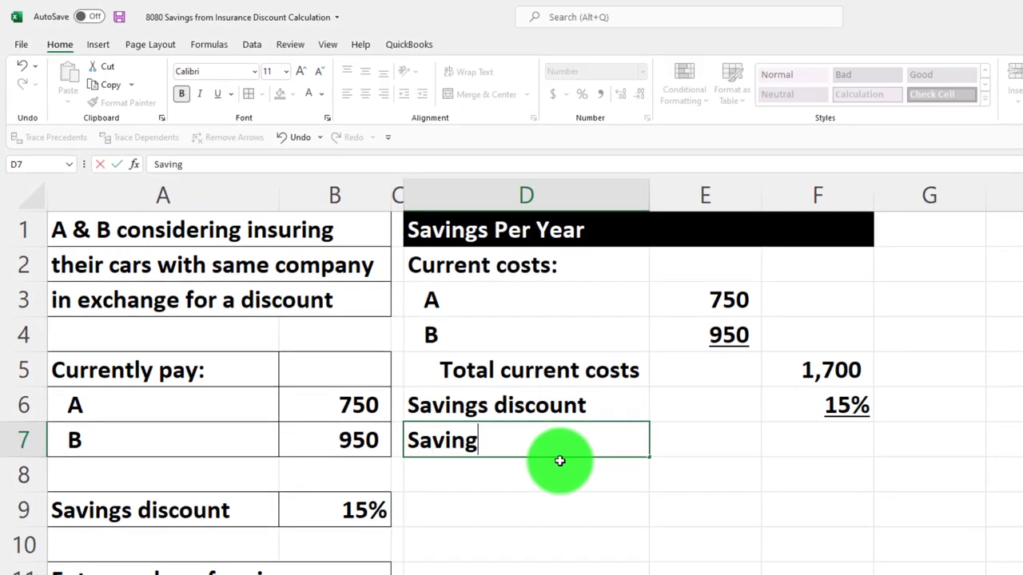
Calculate the yearly savings in F7 as total current costs times the discount, with =F5*F6
{"action": "key", "text": "Right"}
{"action": "key", "text": "Right"}
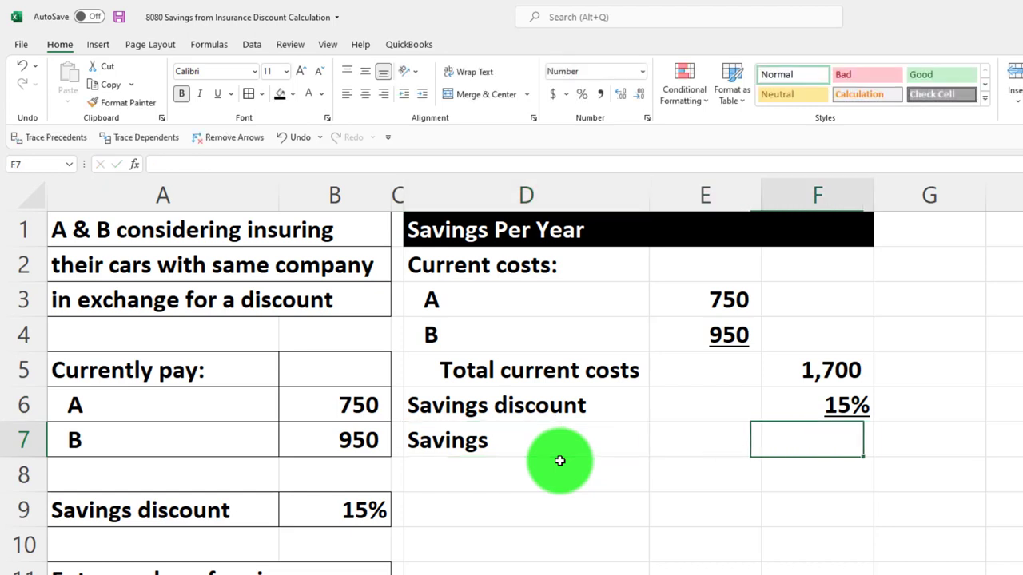
{"action": "type", "text": "="}
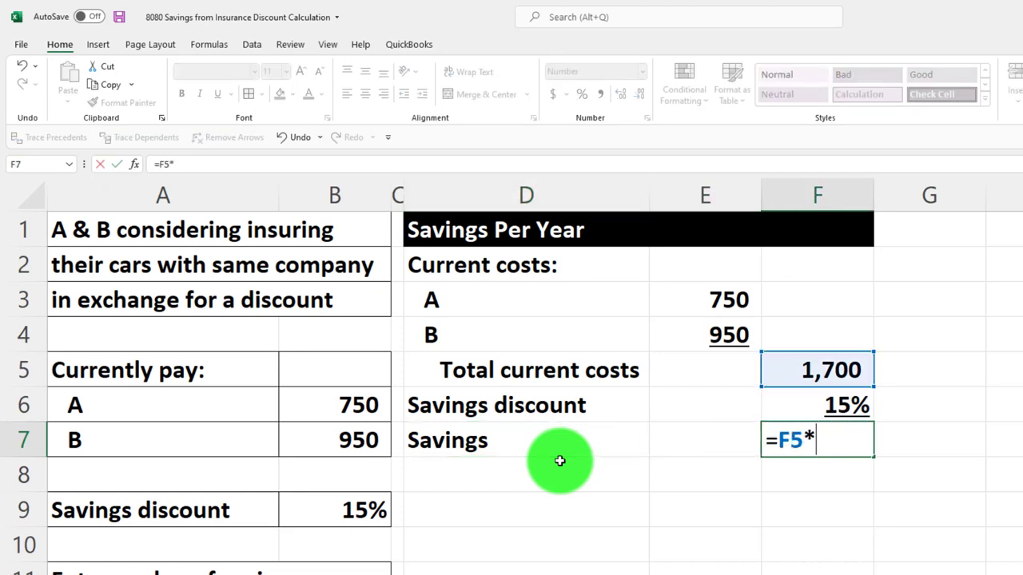
{"action": "type", "text": "F5*F6"}
{"action": "left_click", "coordinate": [559, 461]}
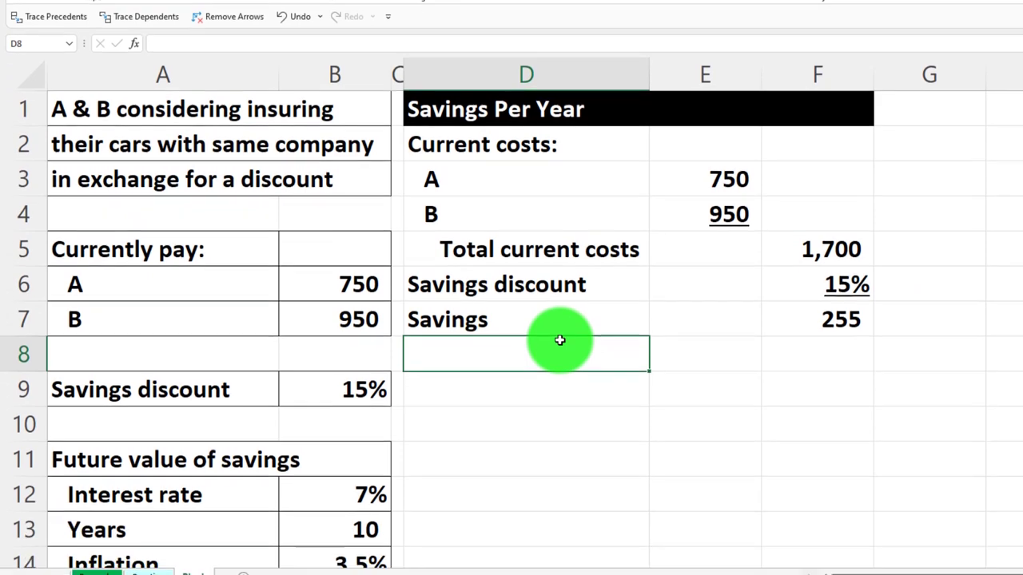
Apply borders and the recently used light blue fill to the savings table in D2:F7
{"action": "scroll", "coordinate": [559, 461], "scroll_direction": "down", "scroll_amount": 1}
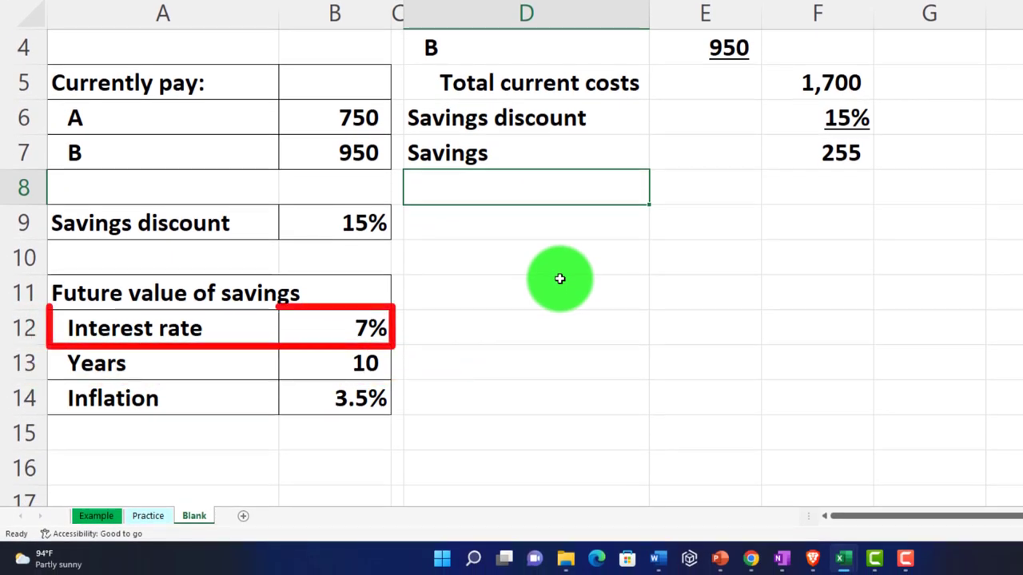
{"action": "scroll", "coordinate": [559, 279], "scroll_direction": "up", "scroll_amount": 1}
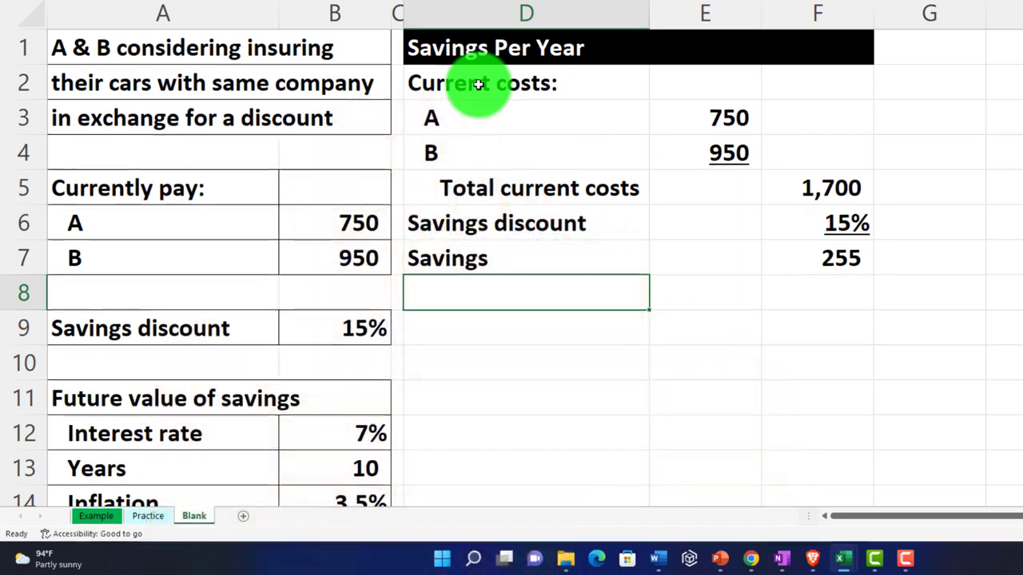
{"action": "left_click_drag", "start_coordinate": [478, 84], "coordinate": [768, 243]}
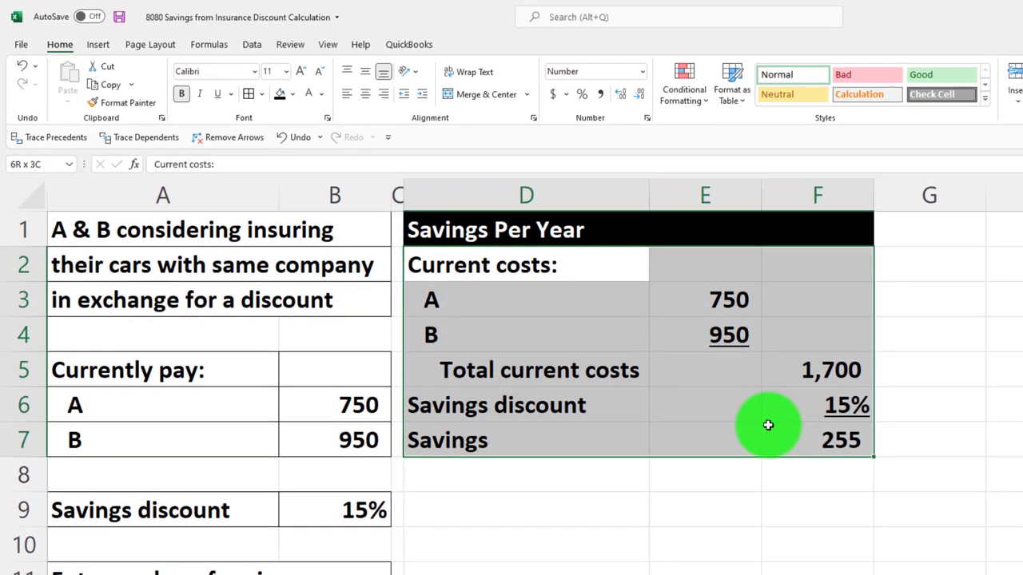
{"action": "left_click_drag", "start_coordinate": [768, 425], "coordinate": [779, 447]}
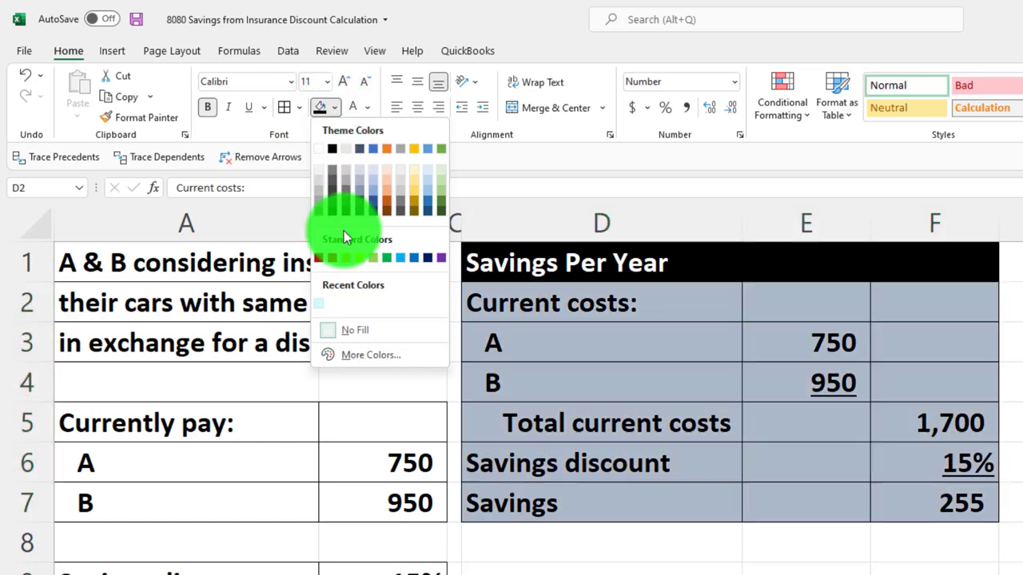
{"action": "left_click", "coordinate": [320, 308]}
Enter the label "Future value" in D9, below the savings table
{"action": "left_click", "coordinate": [529, 573]}
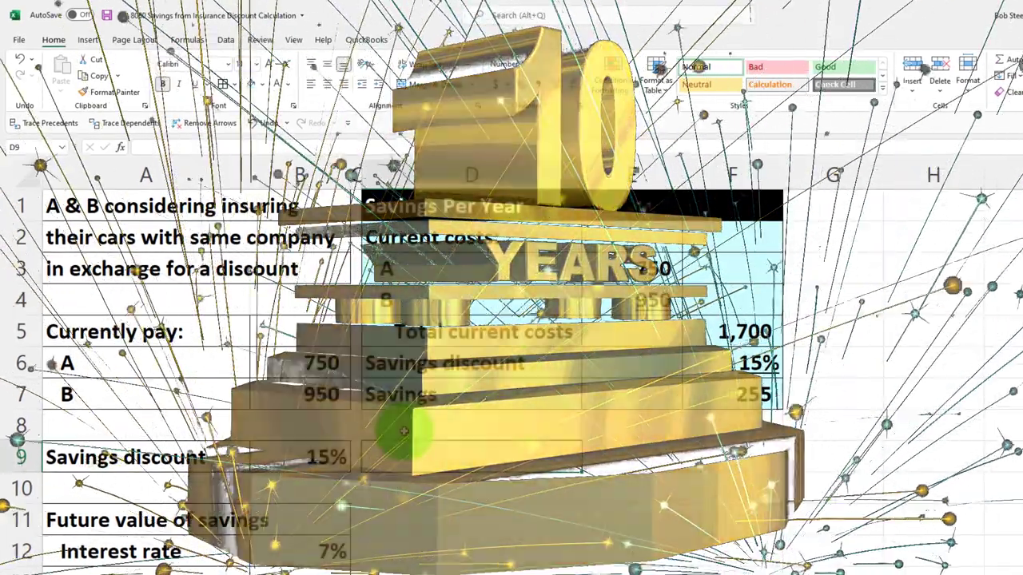
{"action": "scroll", "coordinate": [402, 430], "scroll_direction": "down", "scroll_amount": 1}
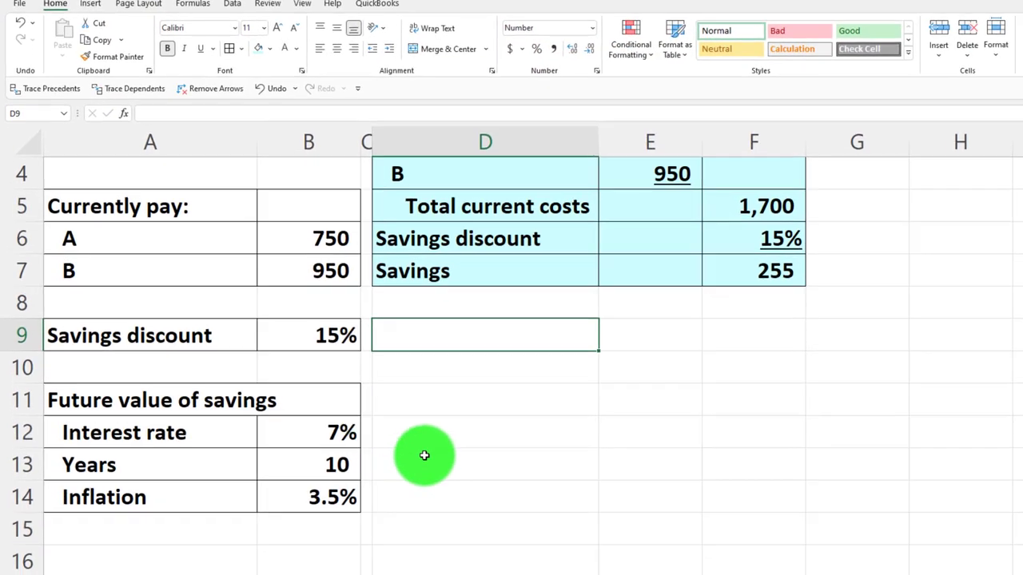
{"action": "scroll", "coordinate": [424, 480], "scroll_direction": "up", "scroll_amount": 1}
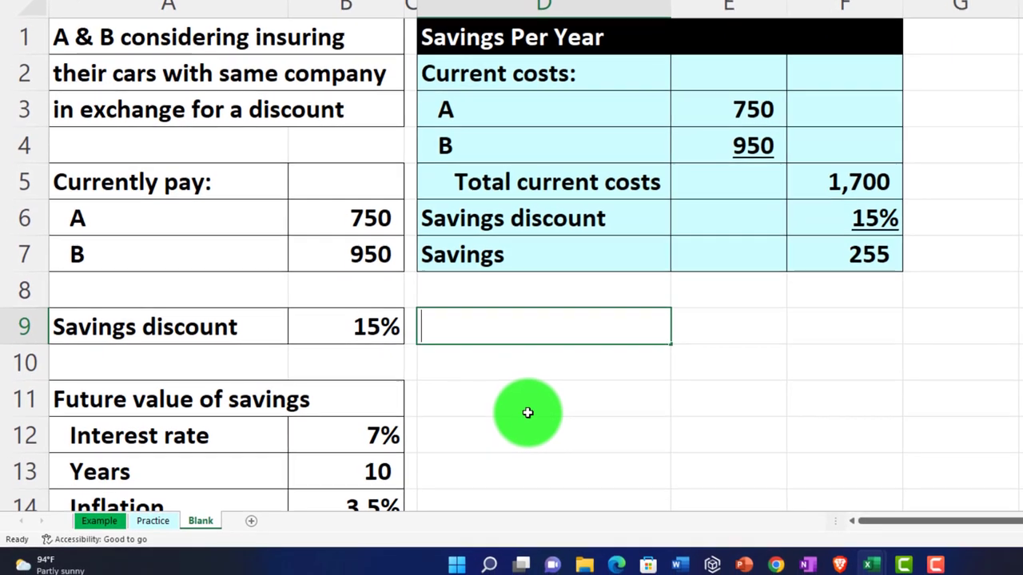
{"action": "type", "text": "Future value"}
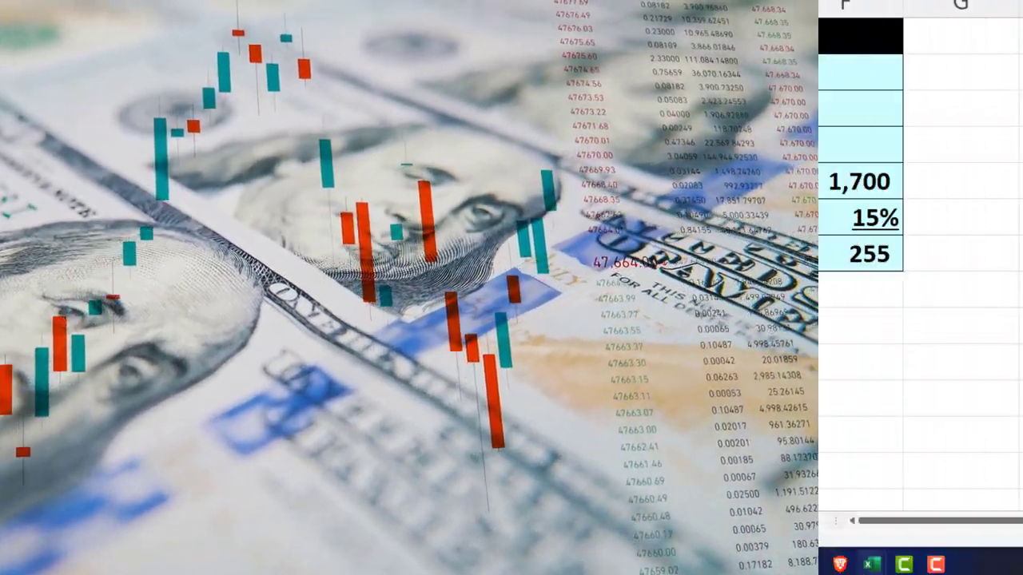
Start a negated future value formula, -fv(, in E9 beside the Future value label
{"action": "scroll", "coordinate": [424, 356], "scroll_direction": "down", "scroll_amount": 1}
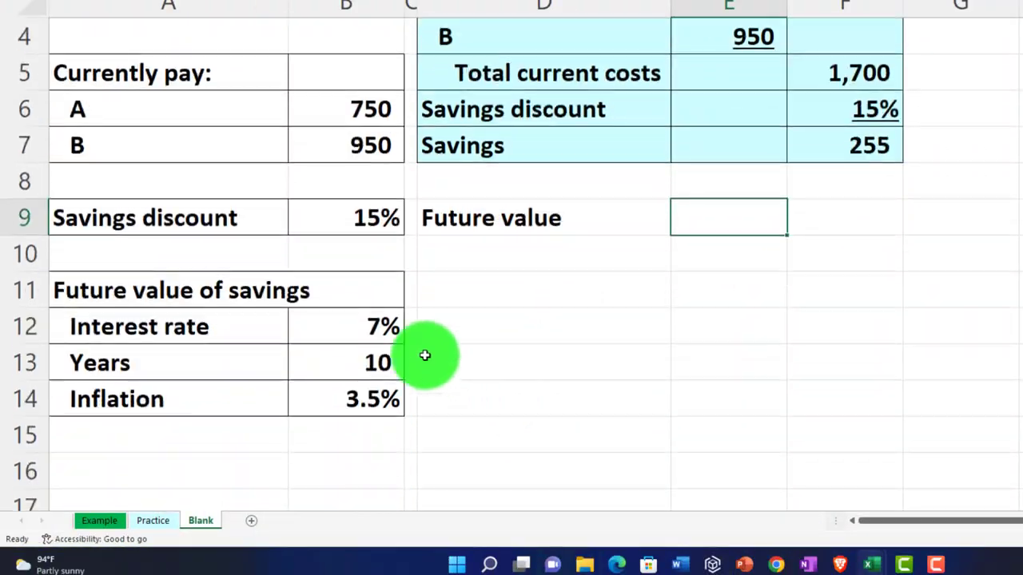
{"action": "left_click", "coordinate": [388, 331]}
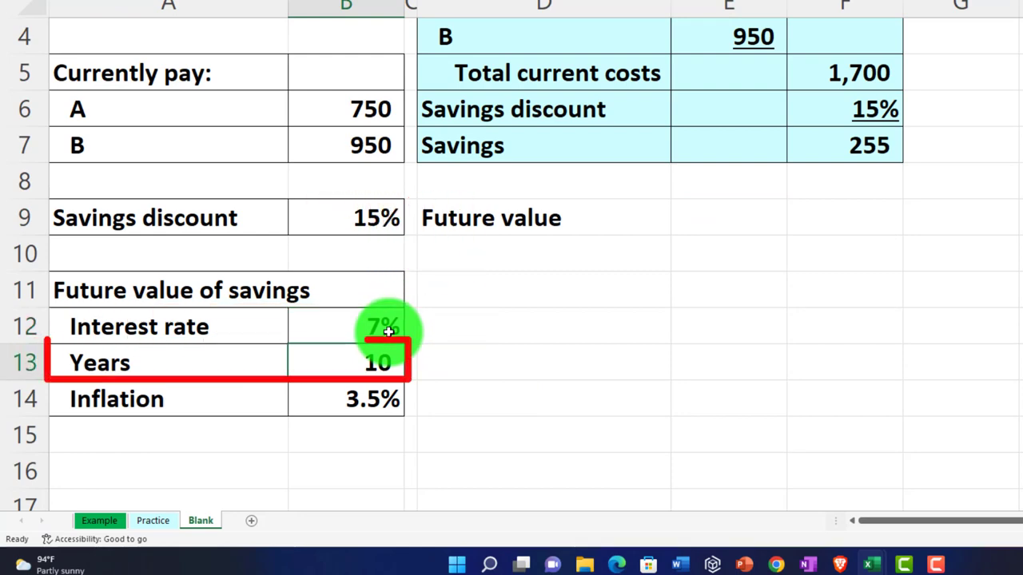
{"action": "key", "text": "Right"}
{"action": "key", "text": "Right"}
{"action": "key", "text": "Right"}
{"action": "key", "text": "Up"}
{"action": "key", "text": "Up"}
{"action": "key", "text": "Up"}
{"action": "key", "text": "Up"}
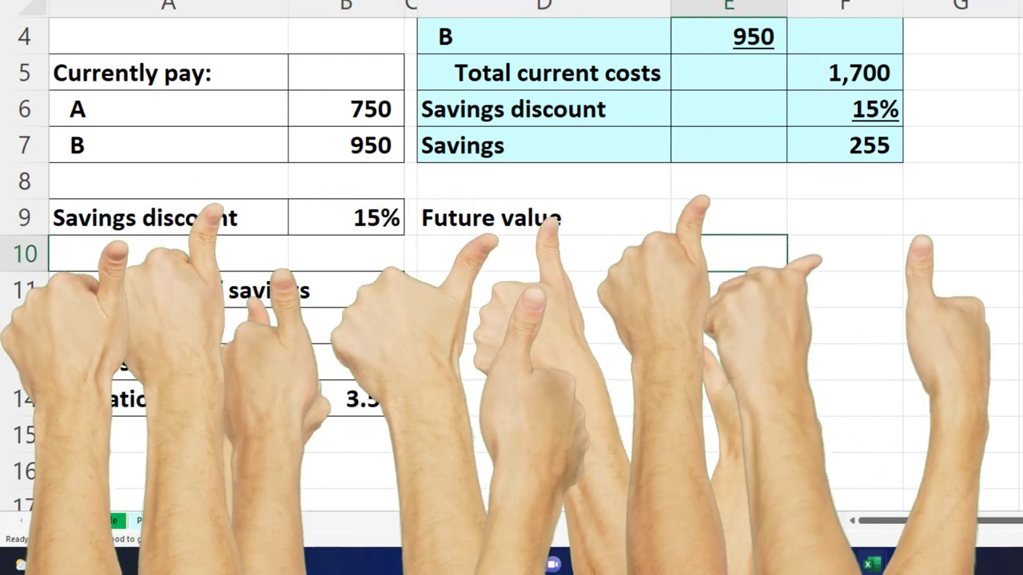
{"action": "type", "text": "="}
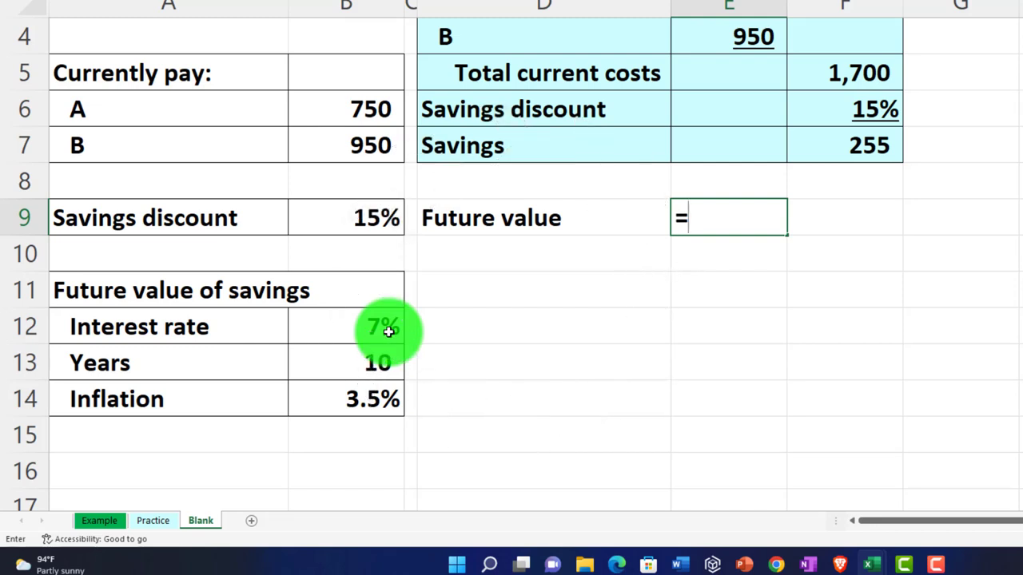
{"action": "type", "text": "fv"}
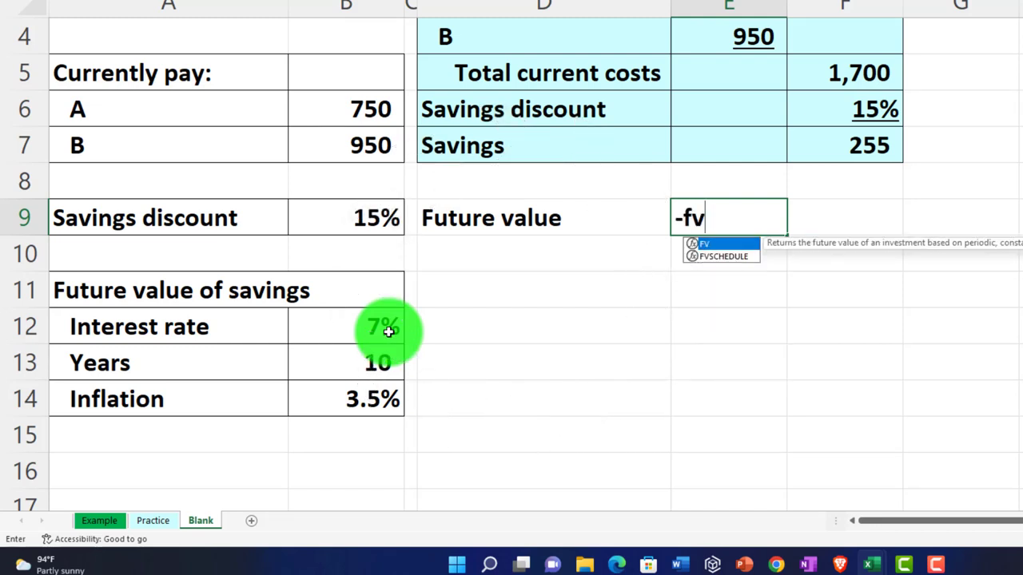
{"action": "type", "text": "("}
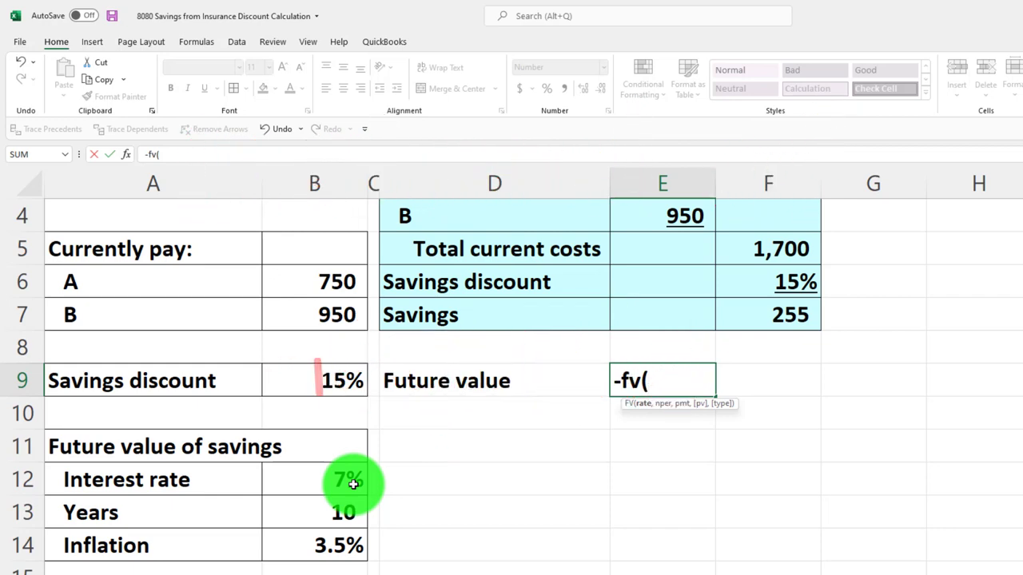
Complete the FV formula in E9 with rate B12, number of periods B13 and payment F7
{"action": "key", "text": "Down"}
{"action": "key", "text": "Down"}
{"action": "key", "text": "Left"}
{"action": "key", "text": "Left"}
{"action": "key", "text": "Left"}
{"action": "key", "text": "Down"}
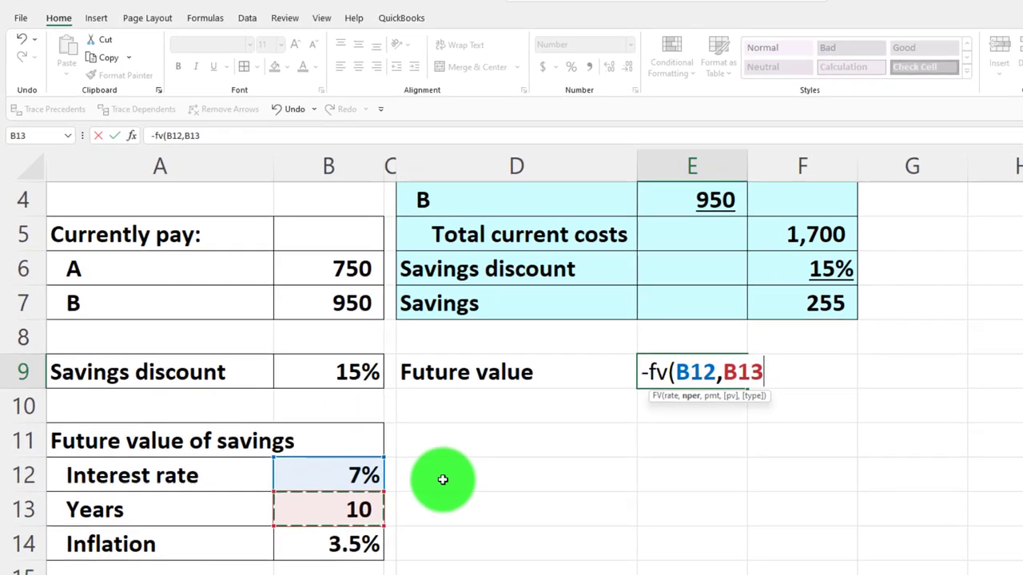
{"action": "type", "text": ",F7"}
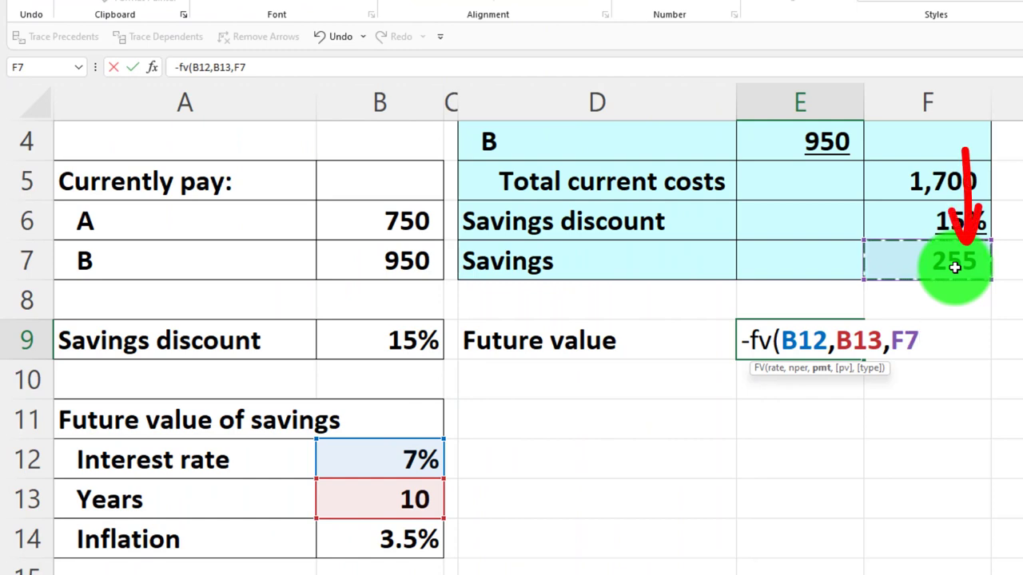
{"action": "key", "text": "Return"}
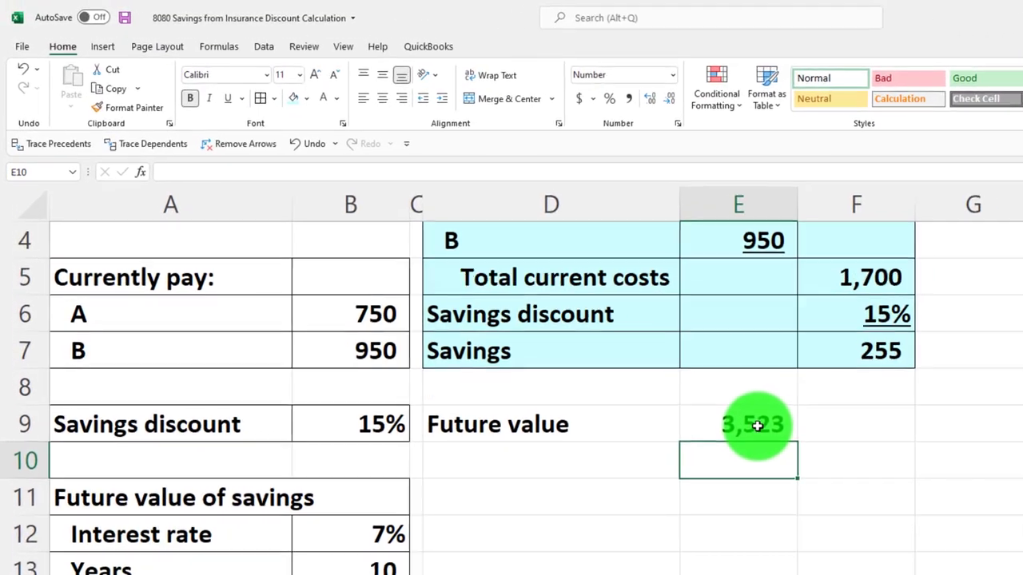
Enter the label "Present value" in D11, two rows below the Future value label
{"action": "key", "text": "Down"}
{"action": "key", "text": "Left"}
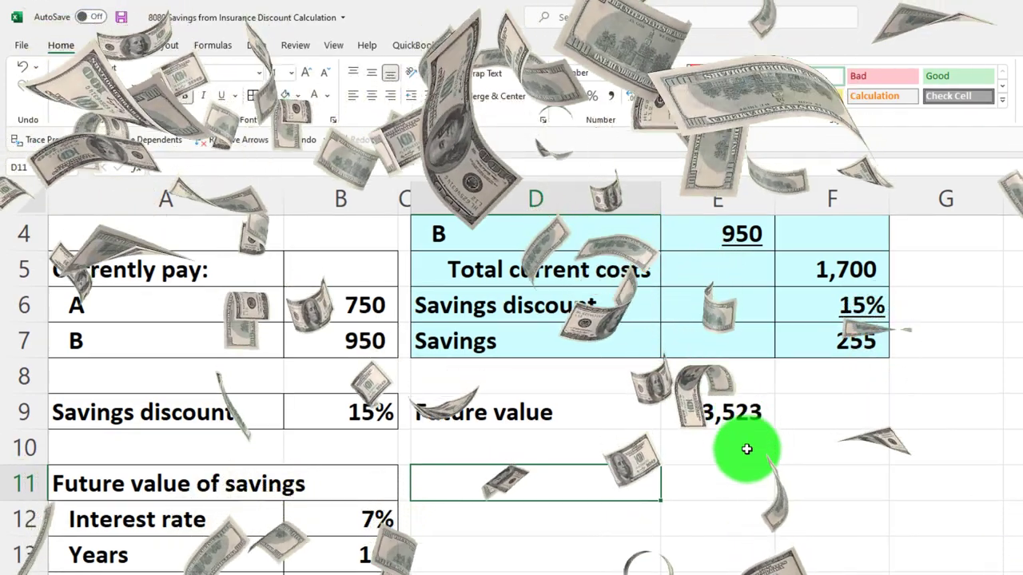
{"action": "type", "text": "Present val"}
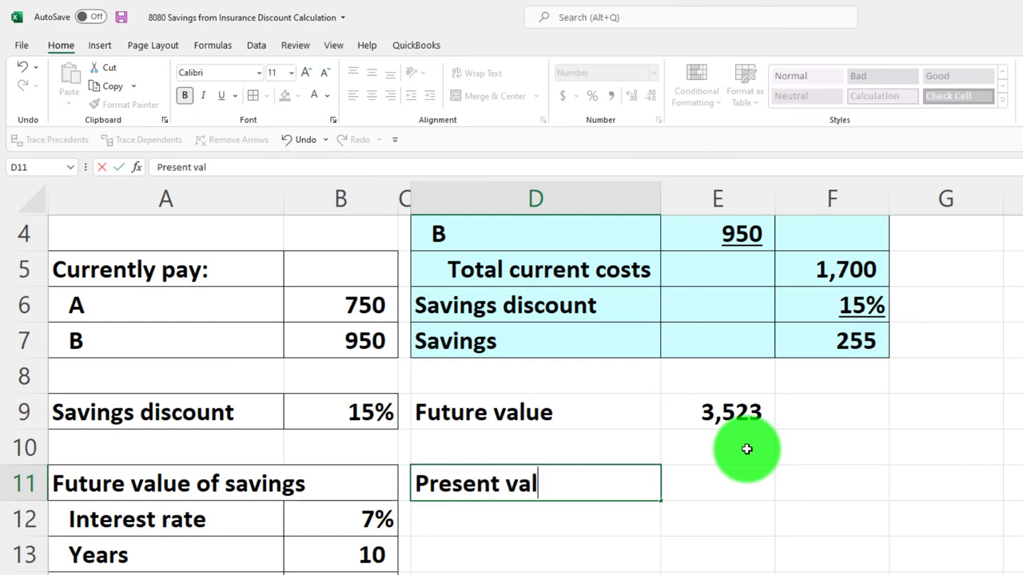
{"action": "type", "text": "ue"}
{"action": "key", "text": "Tab"}
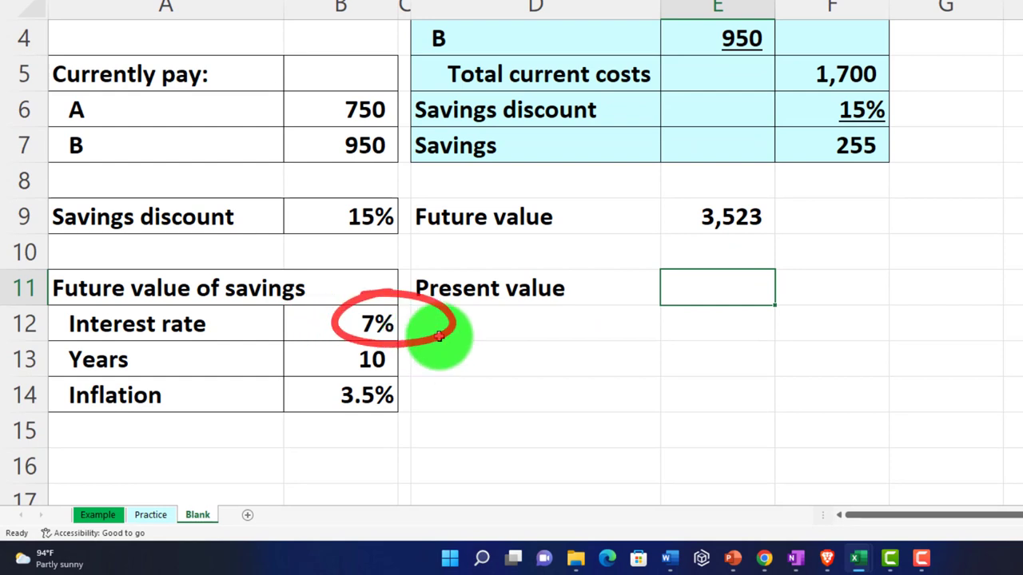
Enter a negated PV formula in E11 with rate B12, number of periods B13 and payment F7
{"action": "type", "text": "-pv"}
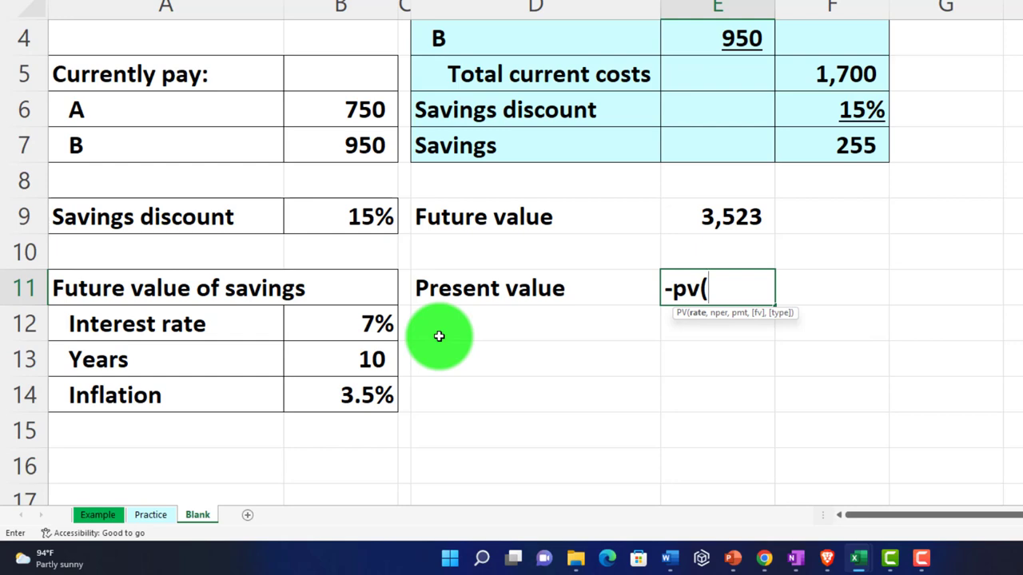
{"action": "type", "text": "("}
{"action": "key", "text": "Left"}
{"action": "key", "text": "Left"}
{"action": "key", "text": "Left"}
{"action": "key", "text": "Down"}
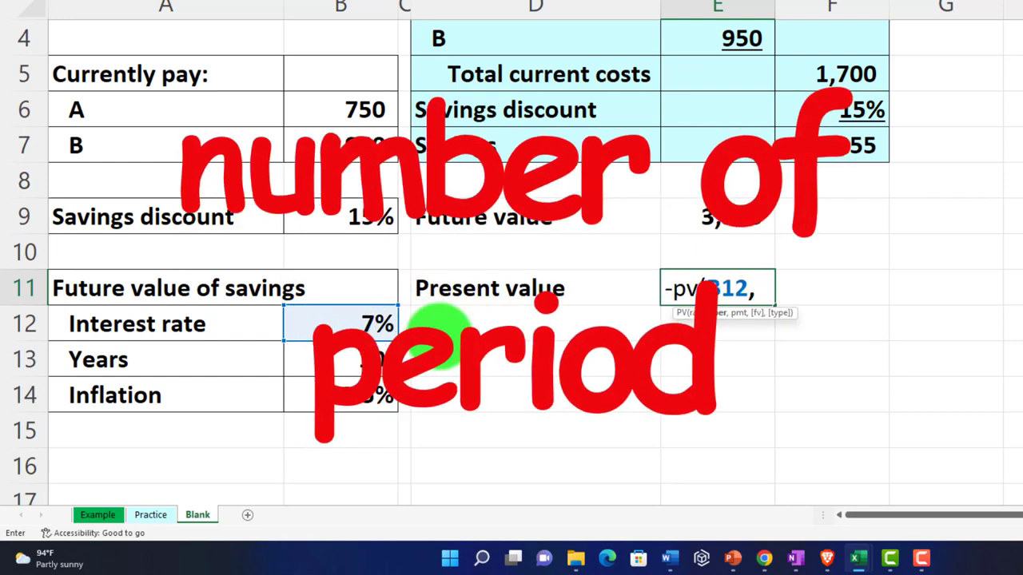
{"action": "type", "text": ","}
{"action": "key", "text": "Left"}
{"action": "key", "text": "Left"}
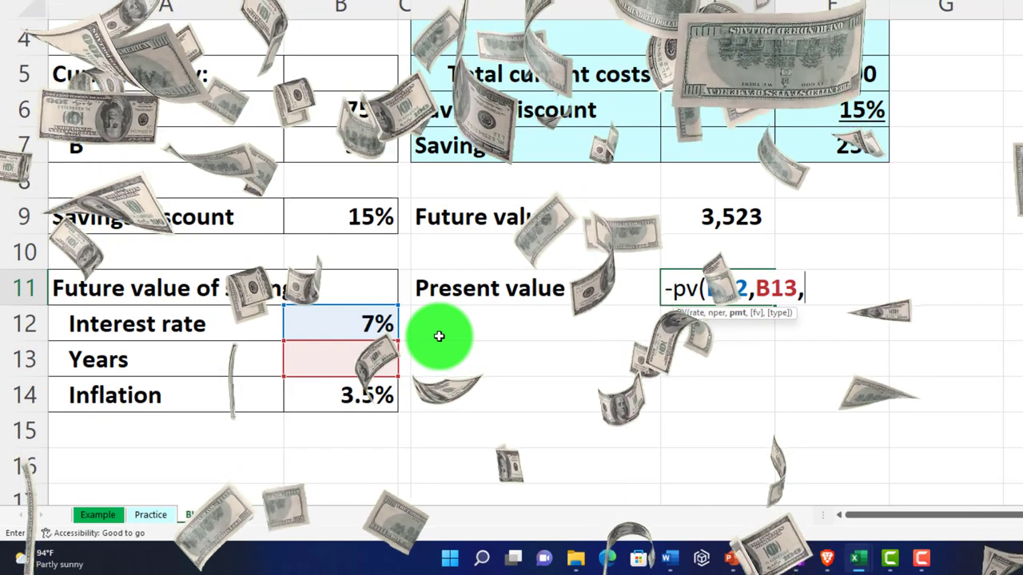
{"action": "key", "text": "Up"}
{"action": "key", "text": "Up"}
{"action": "key", "text": "Up"}
{"action": "key", "text": "Up"}
{"action": "key", "text": "Right"}
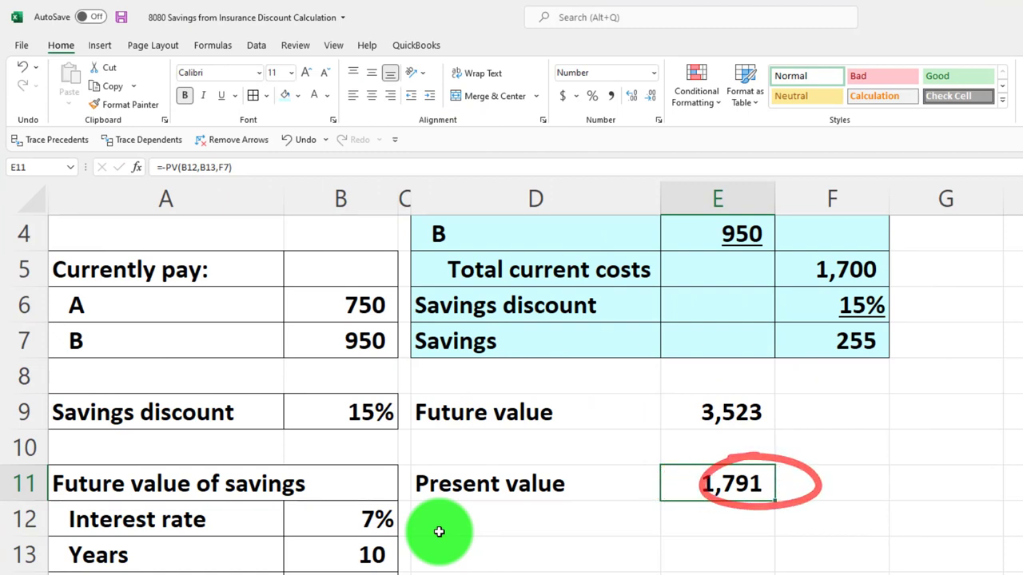
Move the future and present value rows D9:E11 down to D11:E13, and add "Over years" in D8 with 10 in F8
{"action": "left_click_drag", "start_coordinate": [596, 414], "coordinate": [679, 478]}
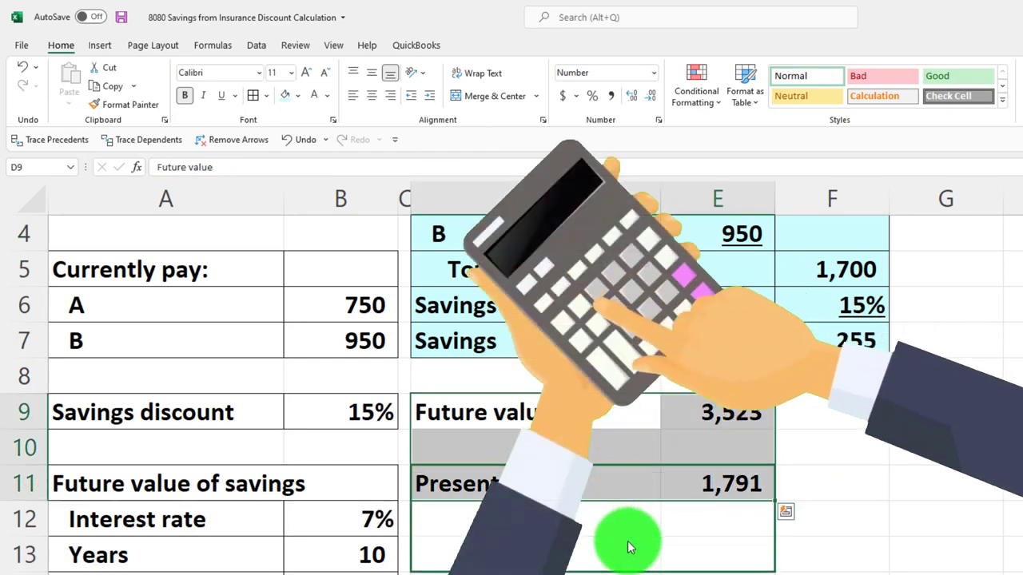
{"action": "left_click", "coordinate": [530, 370]}
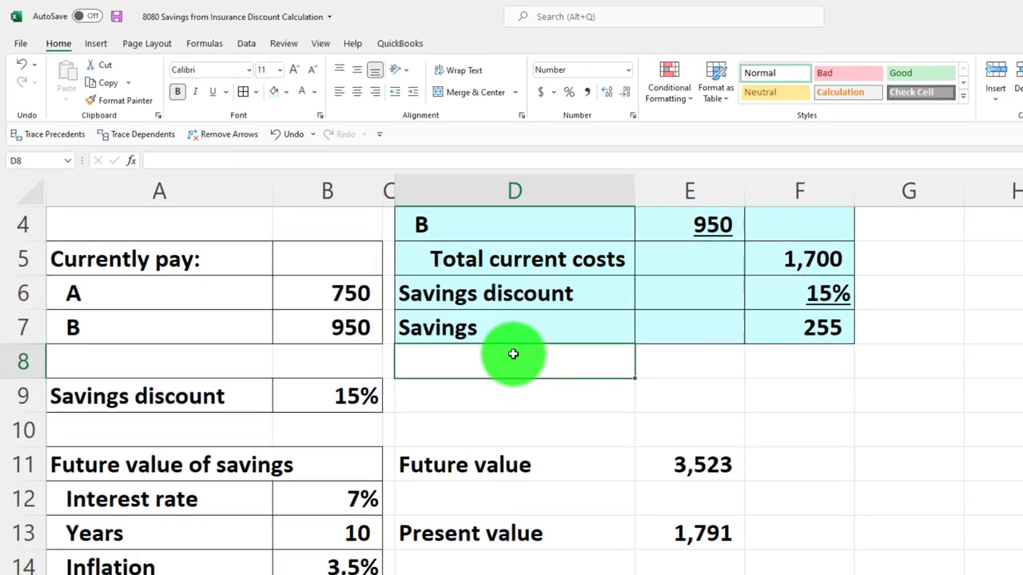
{"action": "type", "text": "Sa"}
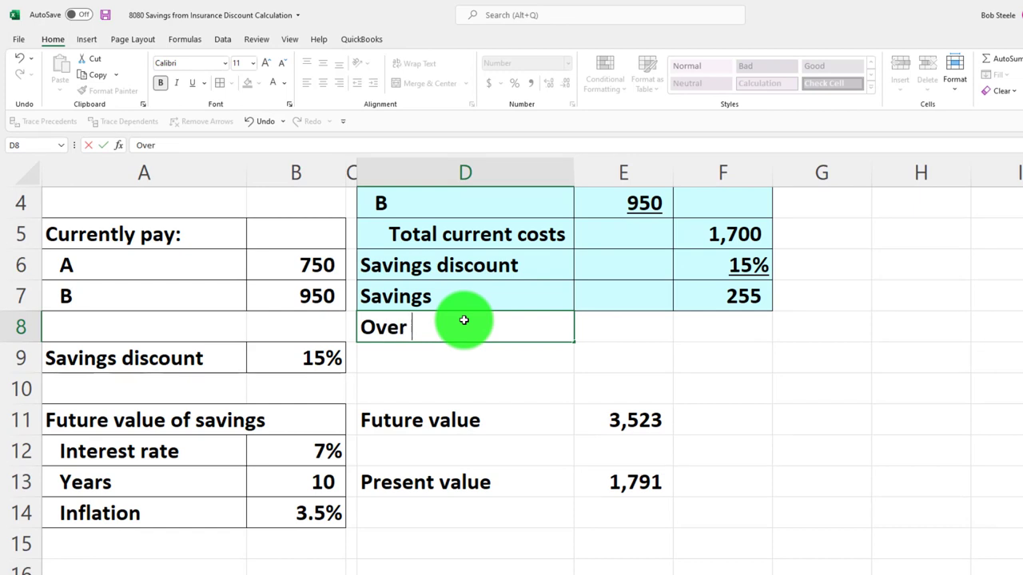
{"action": "key", "text": "Tab"}
{"action": "key", "text": "Tab"}
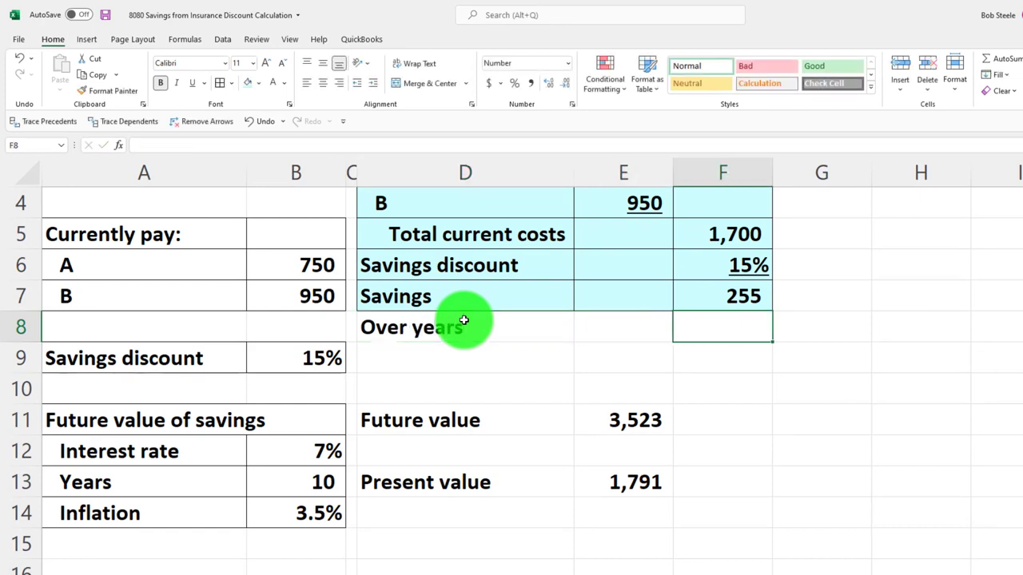
{"action": "type", "text": "10"}
{"action": "key", "text": "Return"}
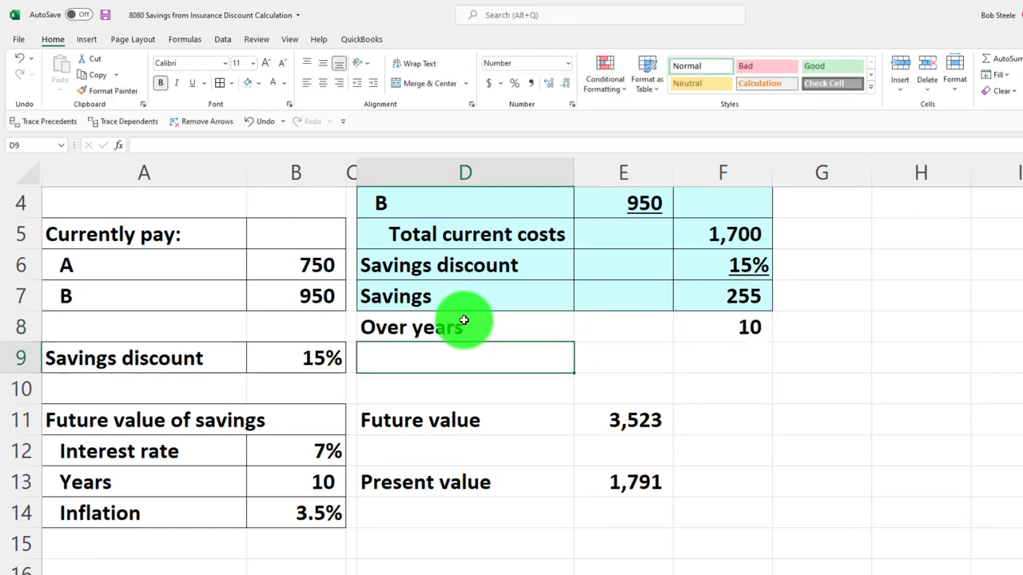
Label D9 "Savings for 10 yaers" and multiply the yearly savings by the years in F9 with =F7*F8
{"action": "type", "text": "Savings for 1"}
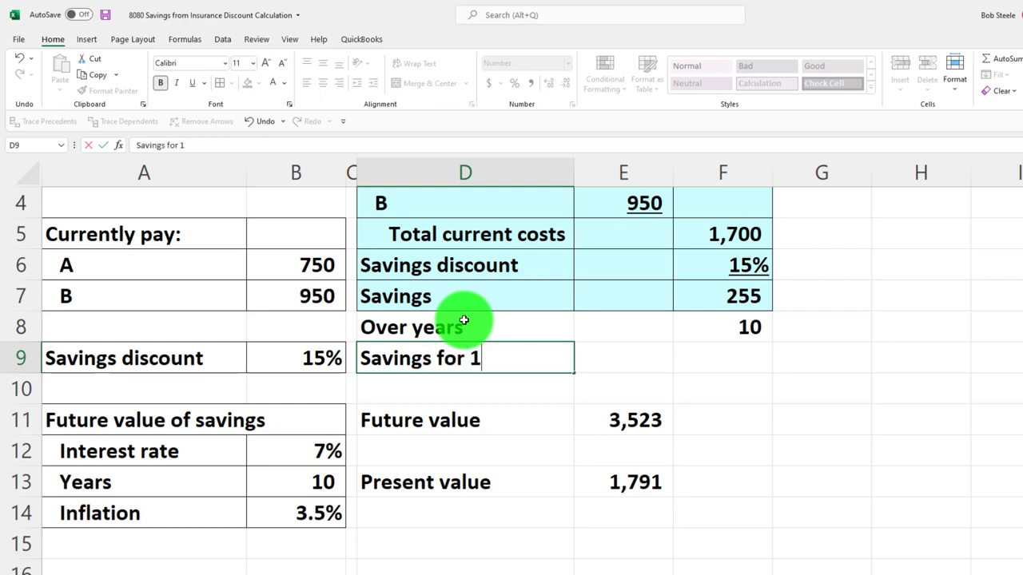
{"action": "key", "text": "Tab"}
{"action": "key", "text": "Tab"}
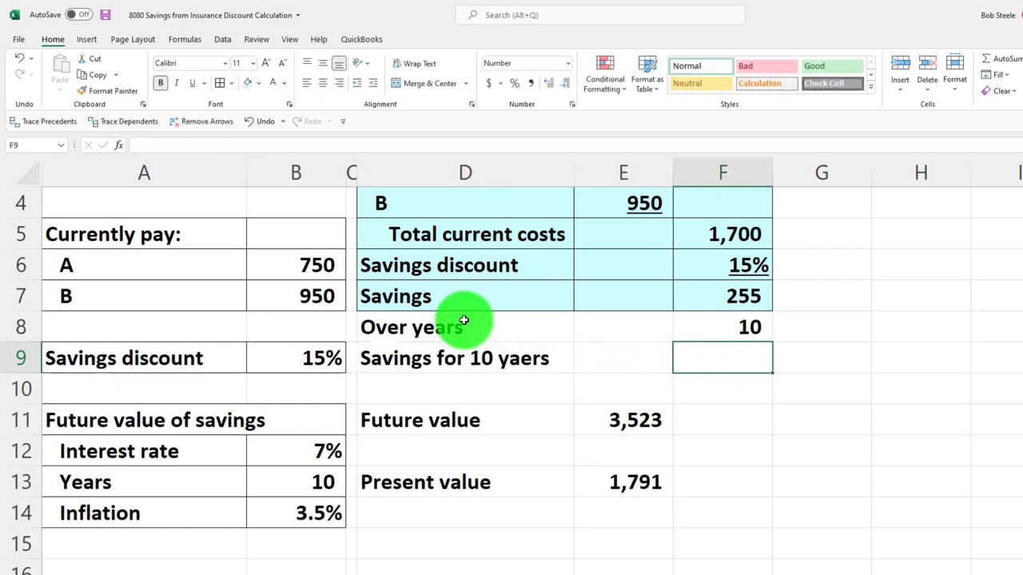
{"action": "type", "text": "="}
{"action": "key", "text": "Up"}
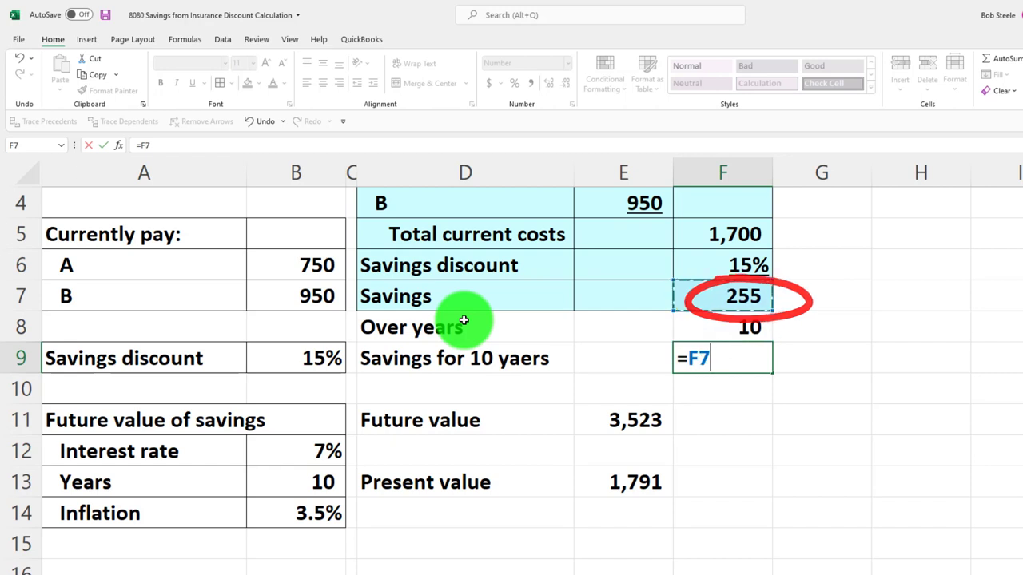
{"action": "key", "text": "Return"}
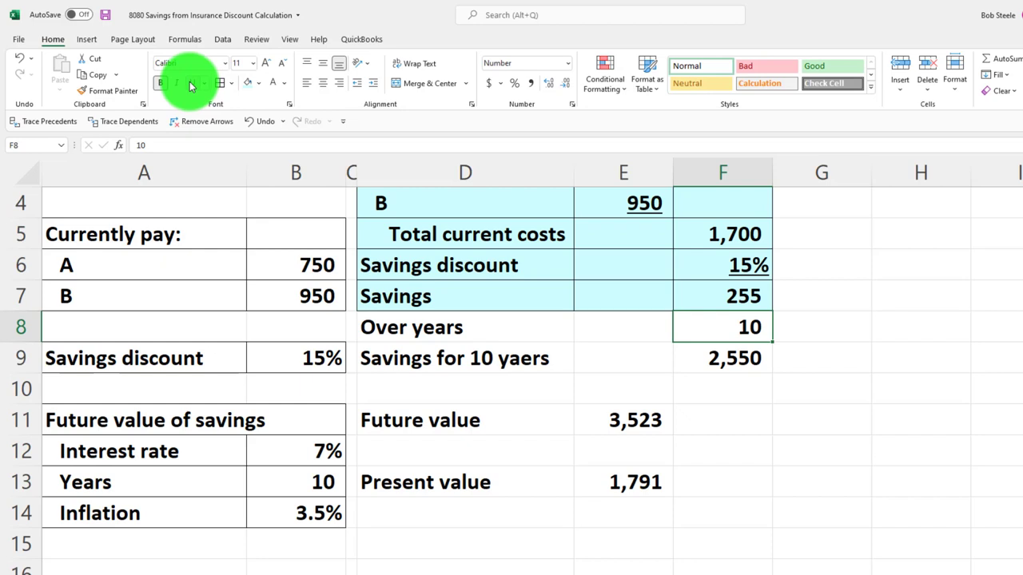
Underline the 10 in F8 and give D8:F9 borders and the light blue fill
{"action": "left_click", "coordinate": [191, 84]}
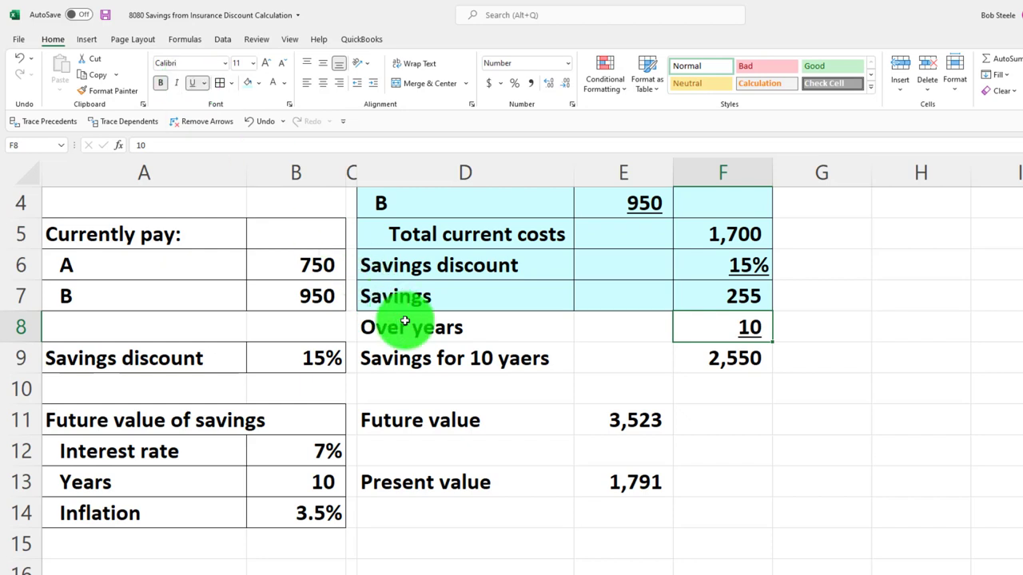
{"action": "left_click_drag", "start_coordinate": [405, 321], "coordinate": [679, 358]}
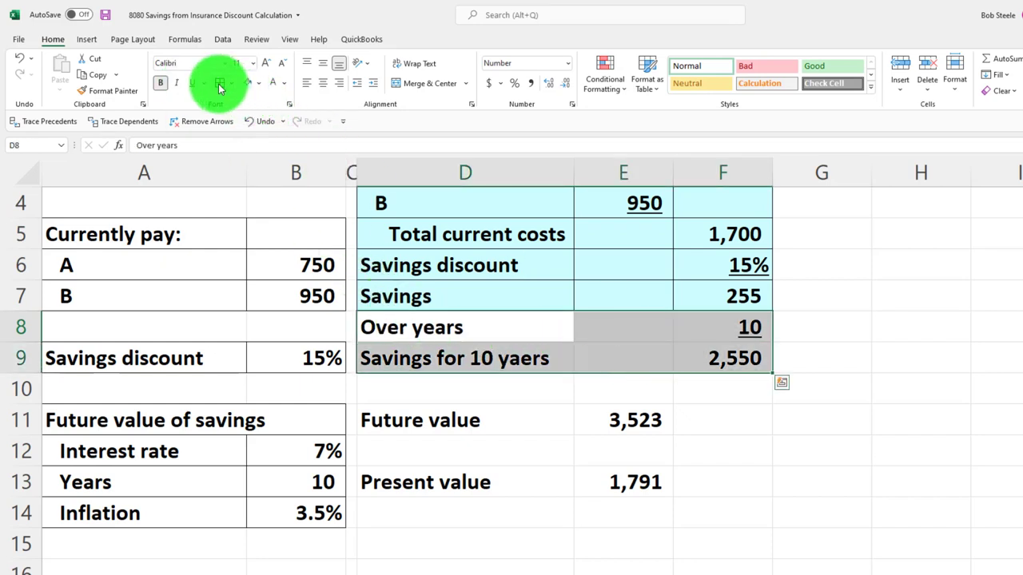
{"action": "left_click", "coordinate": [249, 83]}
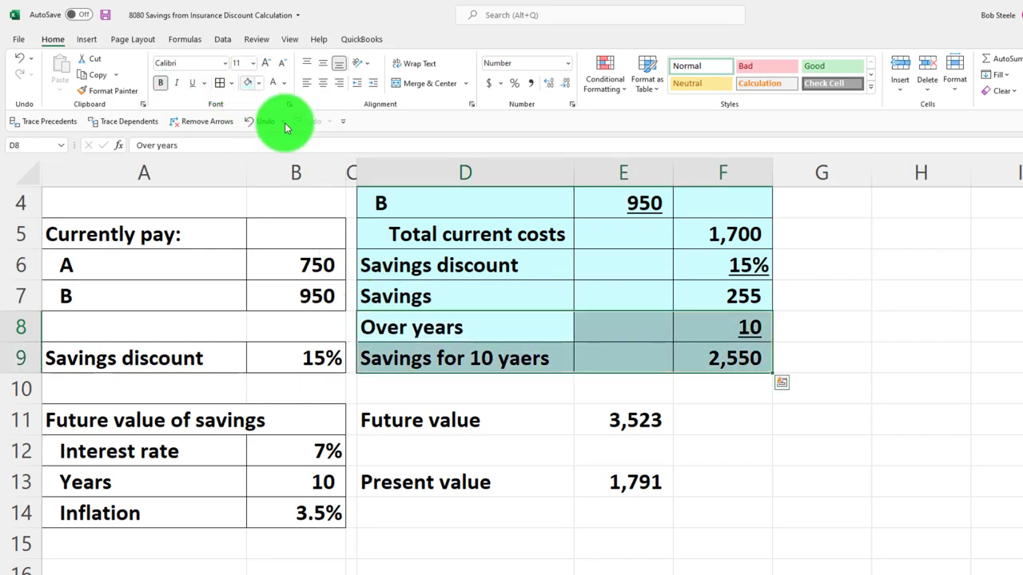
{"action": "left_click", "coordinate": [706, 365]}
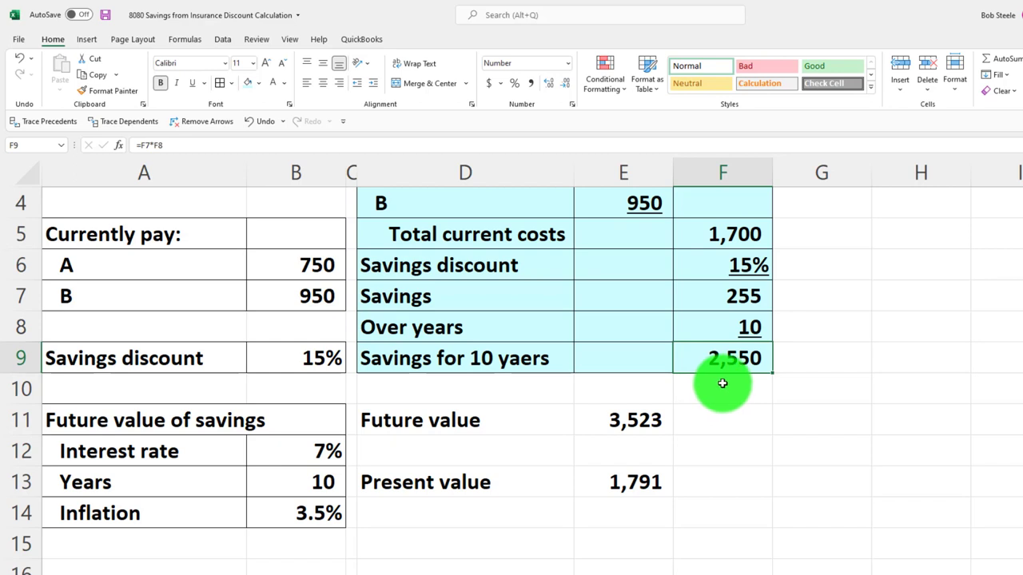
Enter the label "Present value inflation" in D15, below the Present value row
{"action": "left_click", "coordinate": [660, 408]}
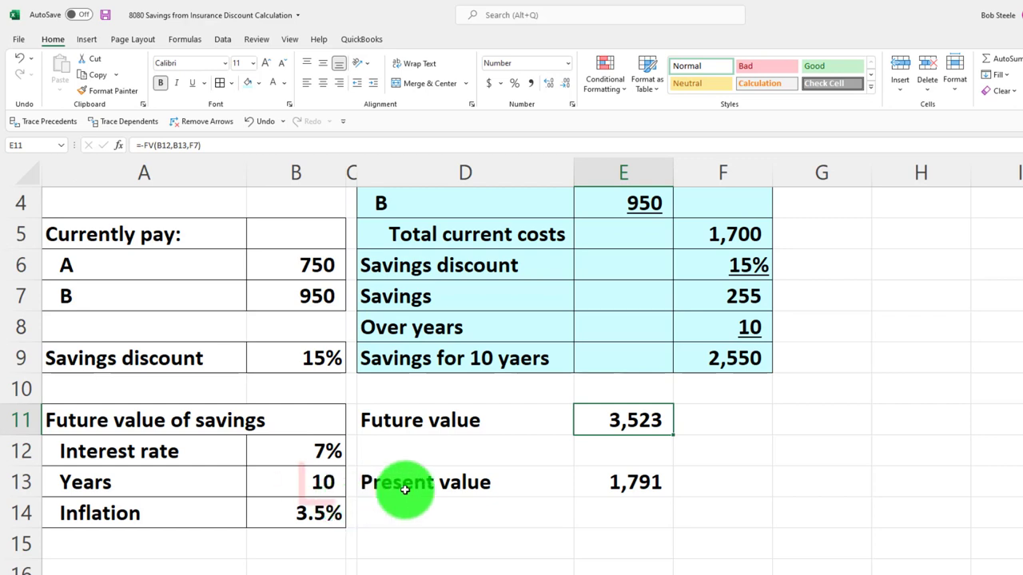
{"action": "left_click", "coordinate": [416, 541]}
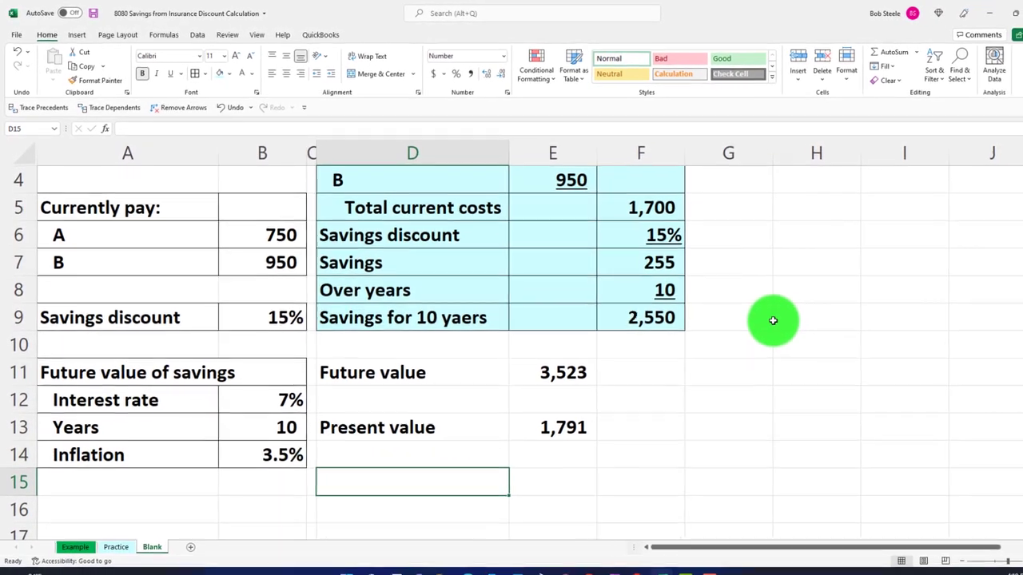
{"action": "type", "text": "Present value inflation"}
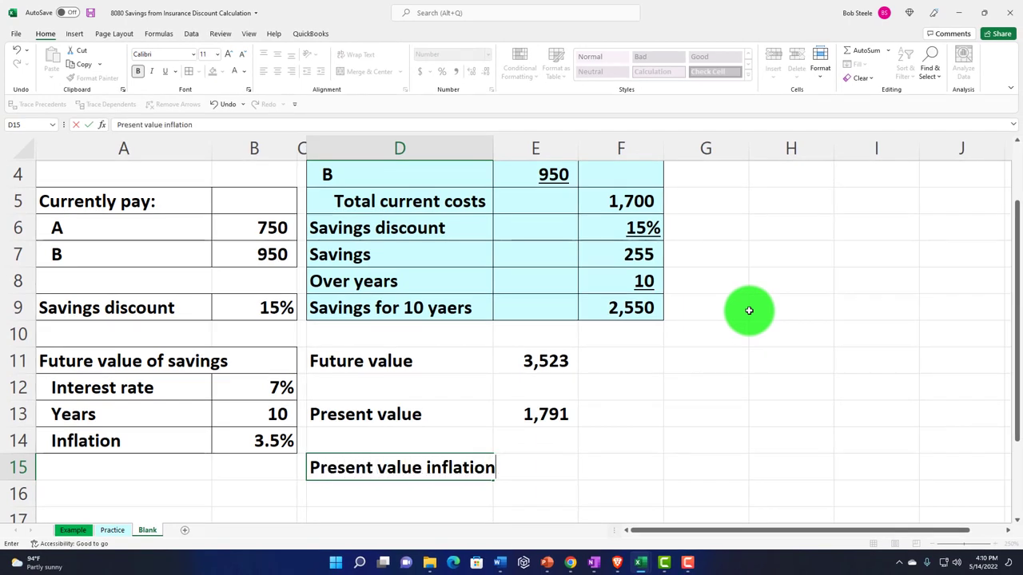
{"action": "key", "text": "Tab"}
Start a negated PV formula in E15 with the inflation rate B14 and number of periods B13
{"action": "type", "text": "-pv("}
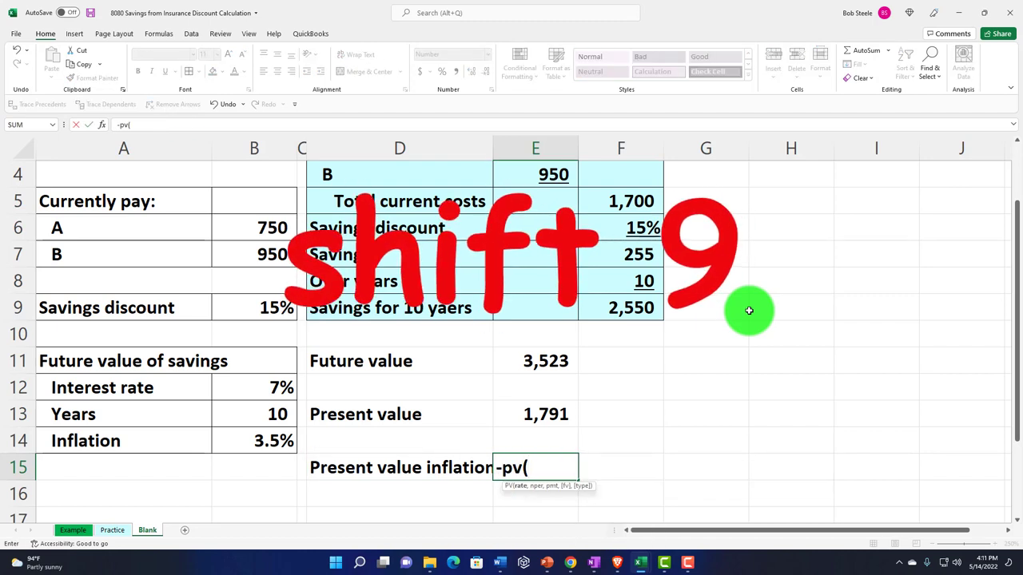
{"action": "key", "text": "Left"}
{"action": "key", "text": "Left"}
{"action": "key", "text": "Left"}
{"action": "key", "text": "Up"}
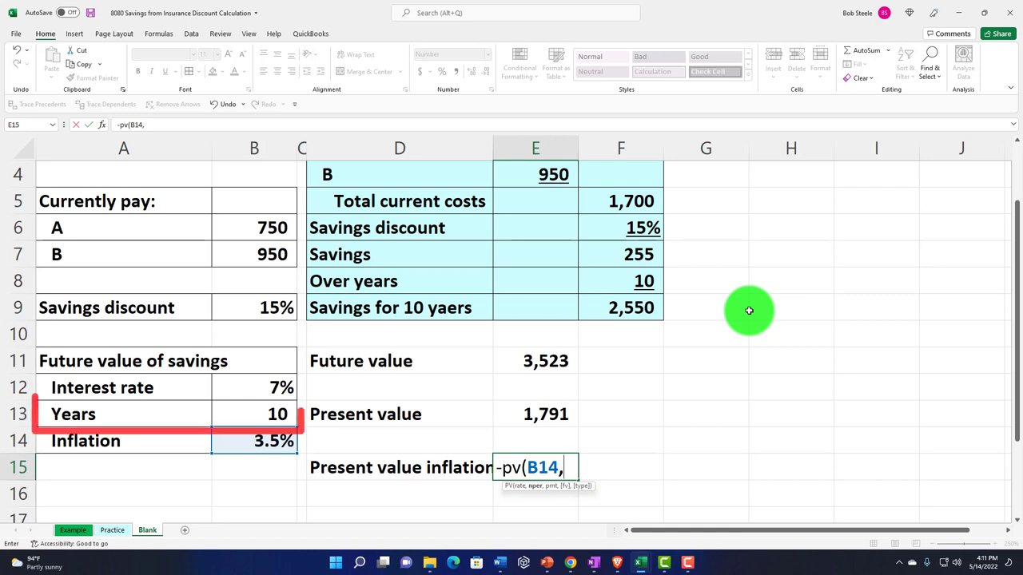
{"action": "type", "text": ","}
{"action": "key", "text": "Up"}
{"action": "key", "text": "Up"}
{"action": "key", "text": "Left"}
{"action": "key", "text": "Left"}
{"action": "key", "text": "Left"}
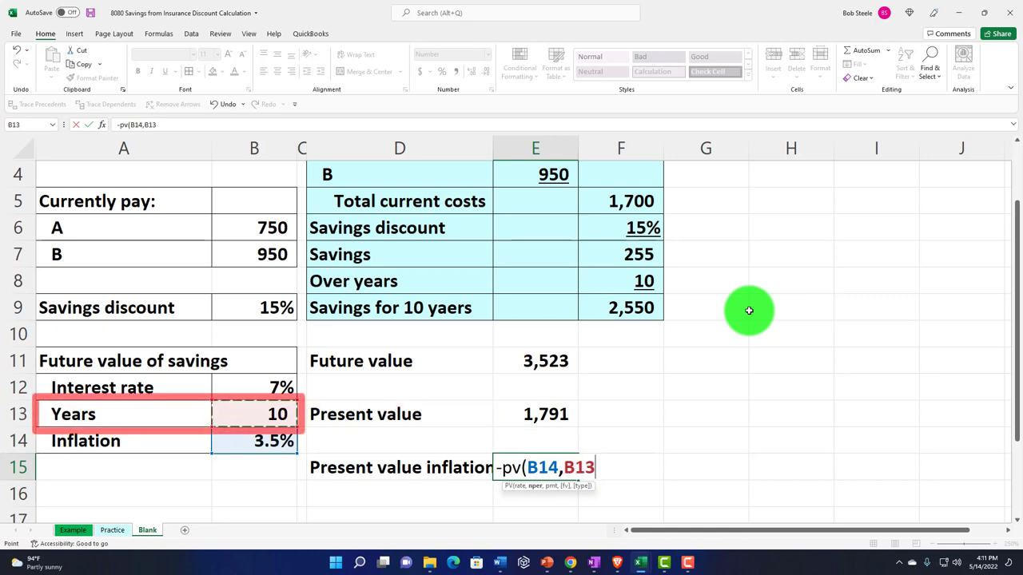
Complete the PV formula in E15 with the yearly savings F7 as the payment
{"action": "type", "text": ","}
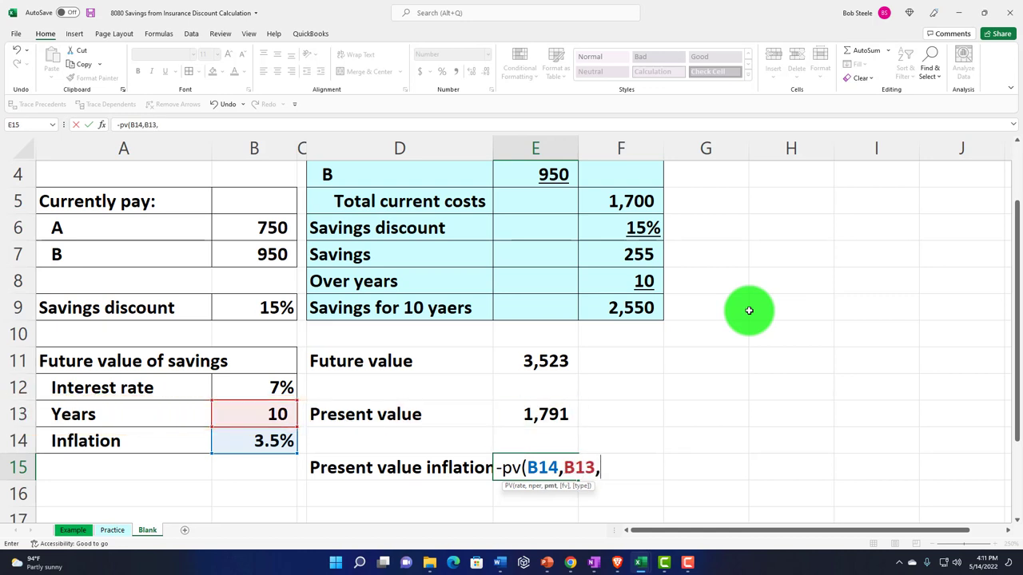
{"action": "key", "text": "Up"}
{"action": "key", "text": "Up"}
{"action": "key", "text": "Up"}
{"action": "key", "text": "Up"}
{"action": "key", "text": "Up"}
{"action": "key", "text": "Up"}
{"action": "key", "text": "Up"}
{"action": "key", "text": "Up"}
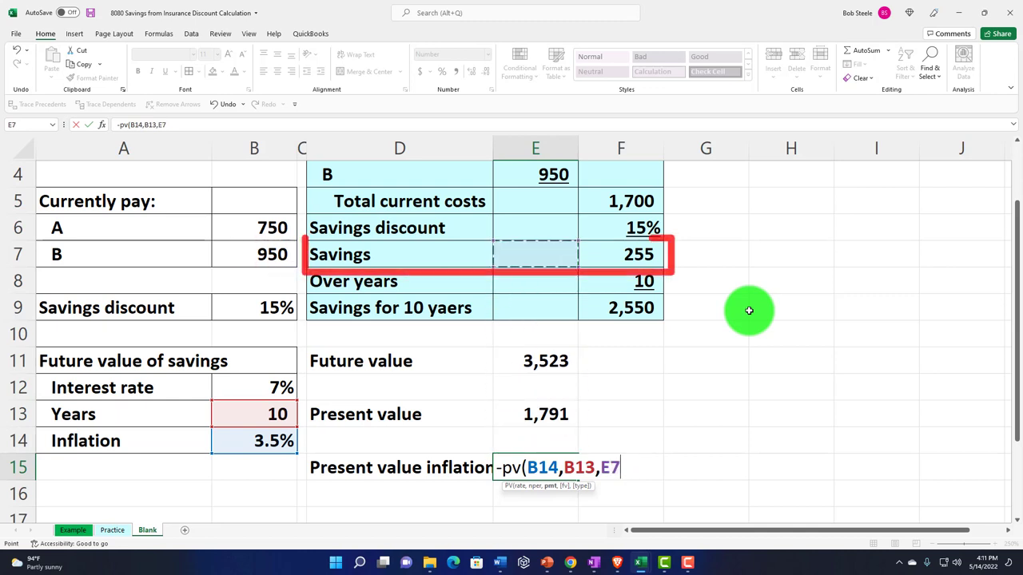
{"action": "key", "text": "Right"}
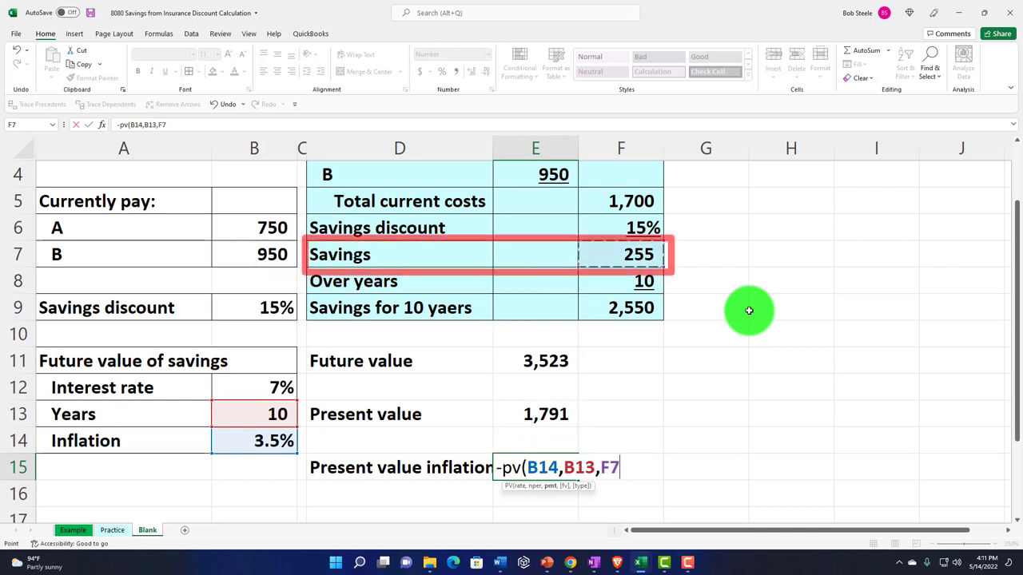
{"action": "key", "text": "Return"}
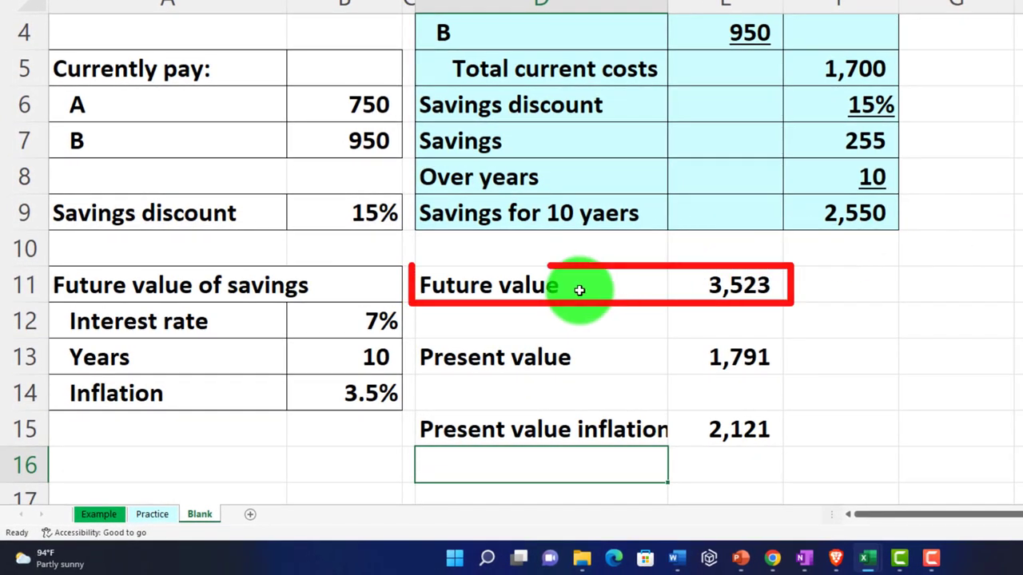
Apply borders and the light blue fill to the Future value, Present value and Present value inflation rows in columns D and E
{"action": "left_click", "coordinate": [644, 289]}
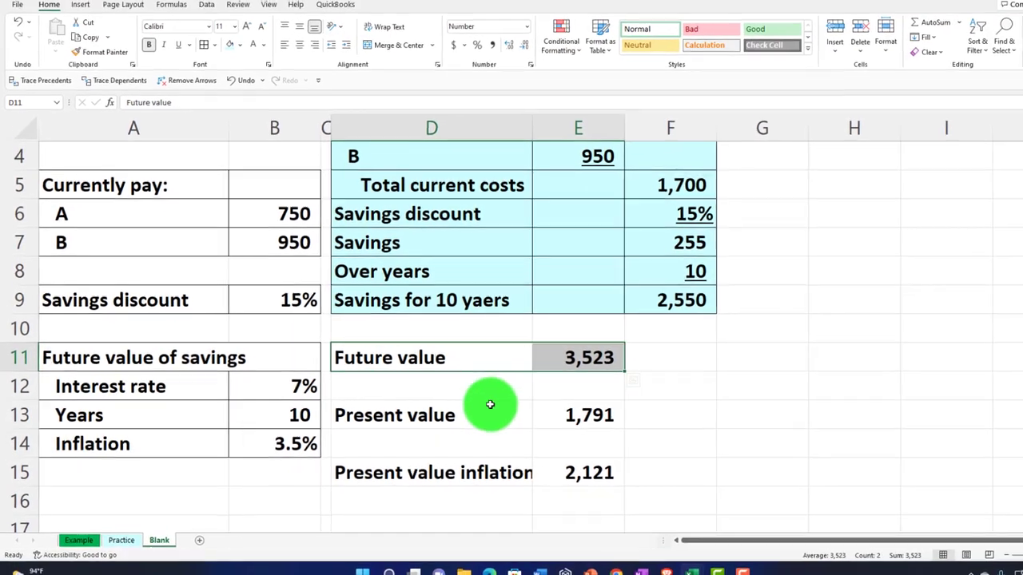
{"action": "left_click_drag", "start_coordinate": [562, 404], "coordinate": [614, 410]}
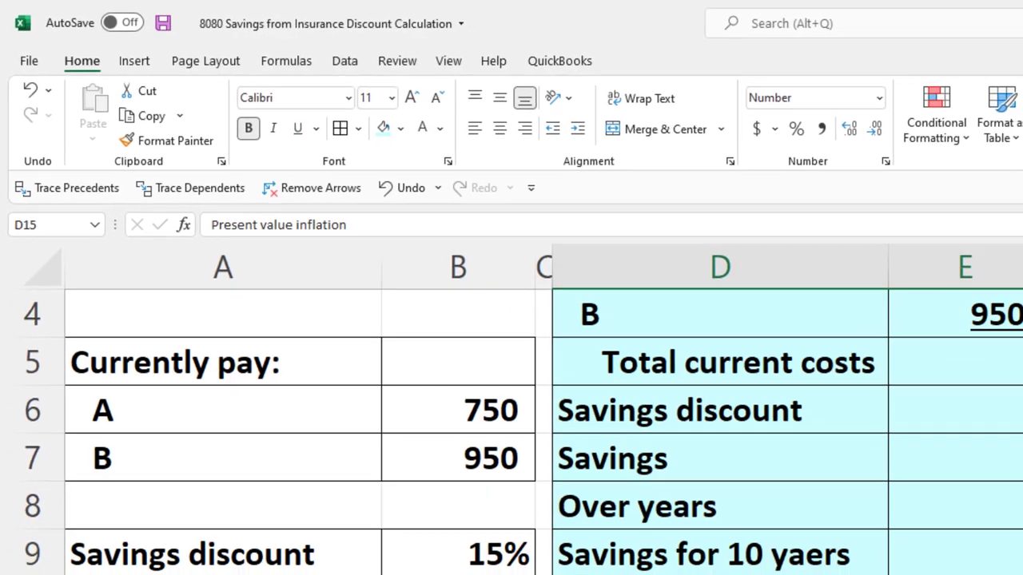
{"action": "left_click", "coordinate": [1022, 574]}
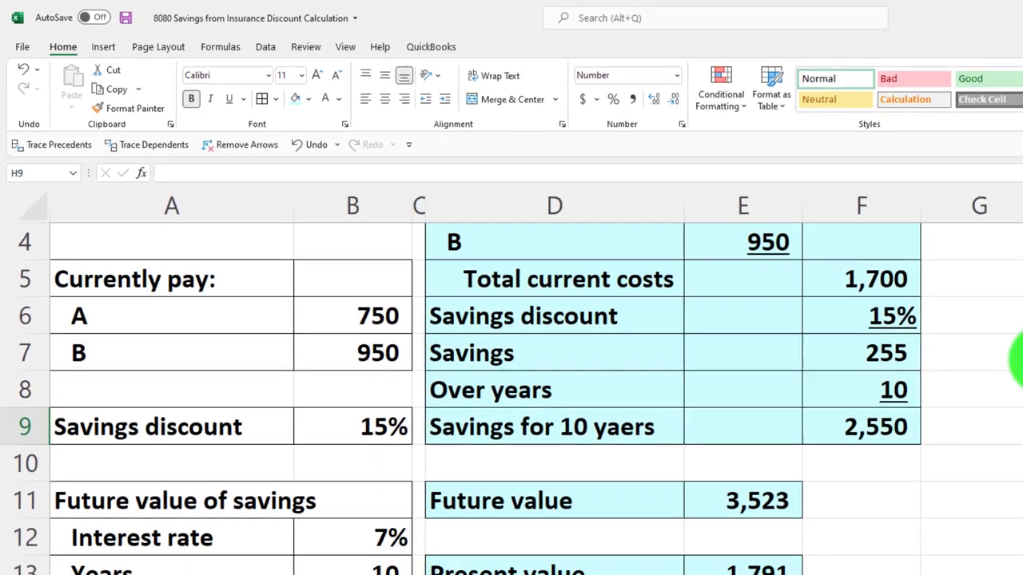
Narrow column G to a thin spacer column beside the savings table
{"action": "left_click", "coordinate": [1022, 395]}
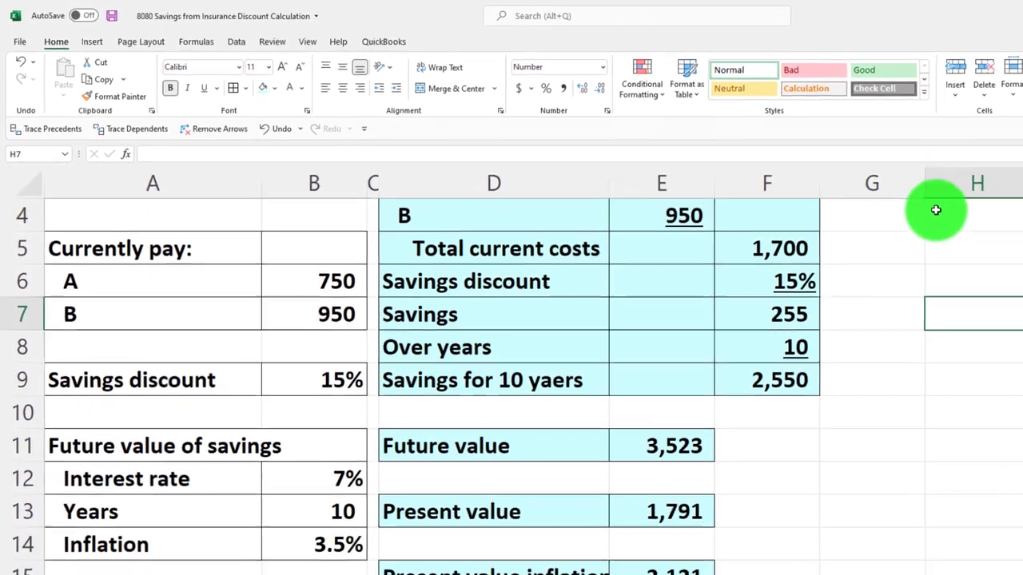
{"action": "left_click_drag", "start_coordinate": [1022, 240], "coordinate": [1022, 240]}
{"action": "left_click_drag", "start_coordinate": [767, 160], "coordinate": [680, 165]}
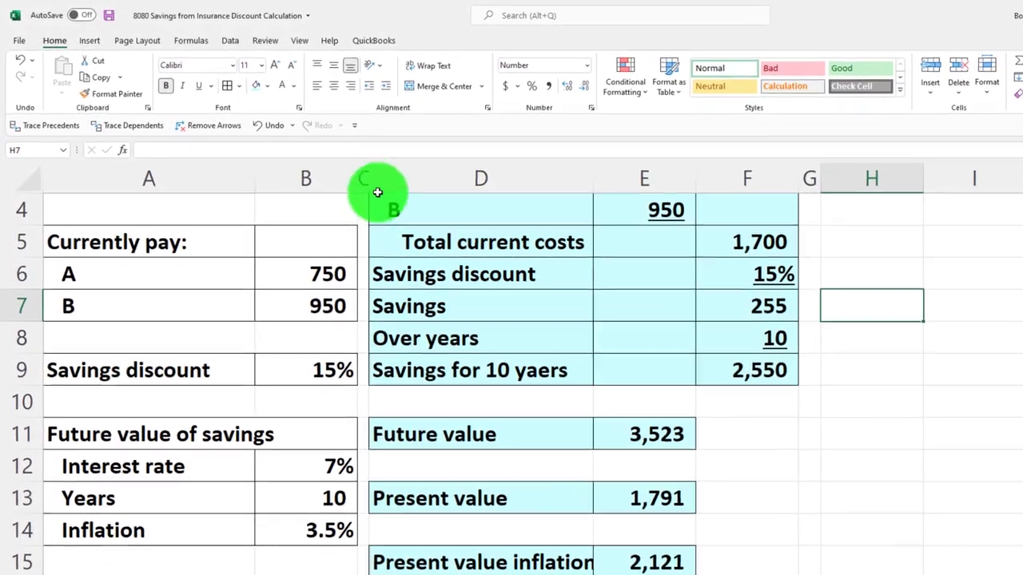
Copy the formatting and width of spacer column C onto column G
{"action": "left_click", "coordinate": [374, 188]}
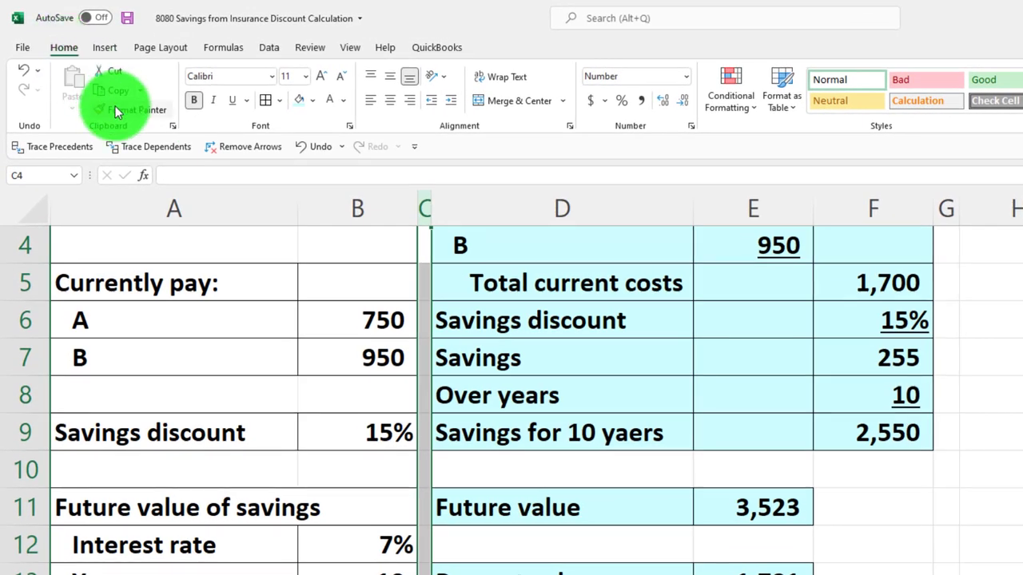
{"action": "left_click", "coordinate": [943, 208]}
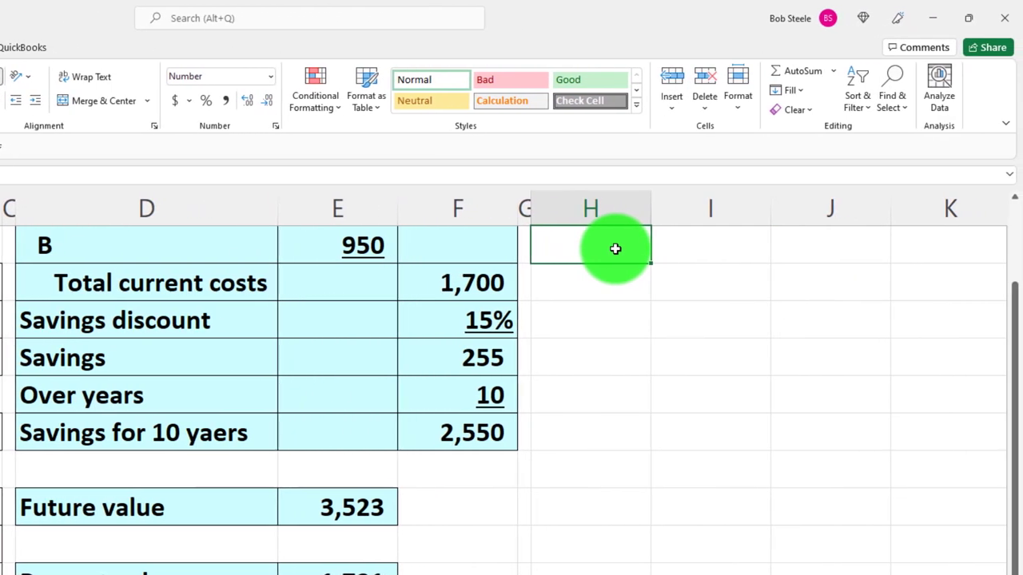
Enter the headings Year, Growth, Savings and Value across H4:K4
{"action": "key", "text": "Right"}
{"action": "type", "text": "G"}
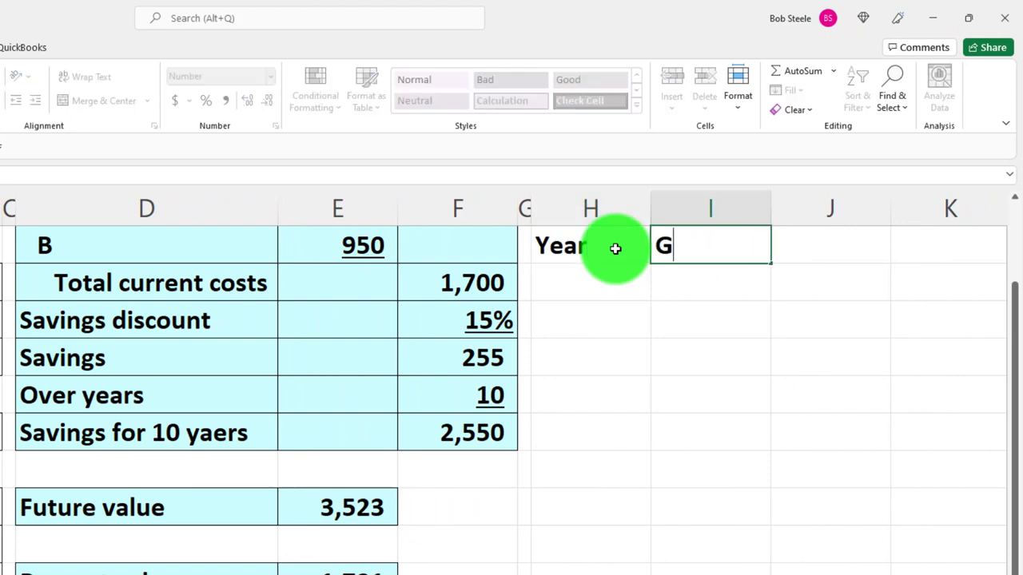
{"action": "type", "text": "rowth"}
{"action": "key", "text": "Right"}
{"action": "type", "text": "S"}
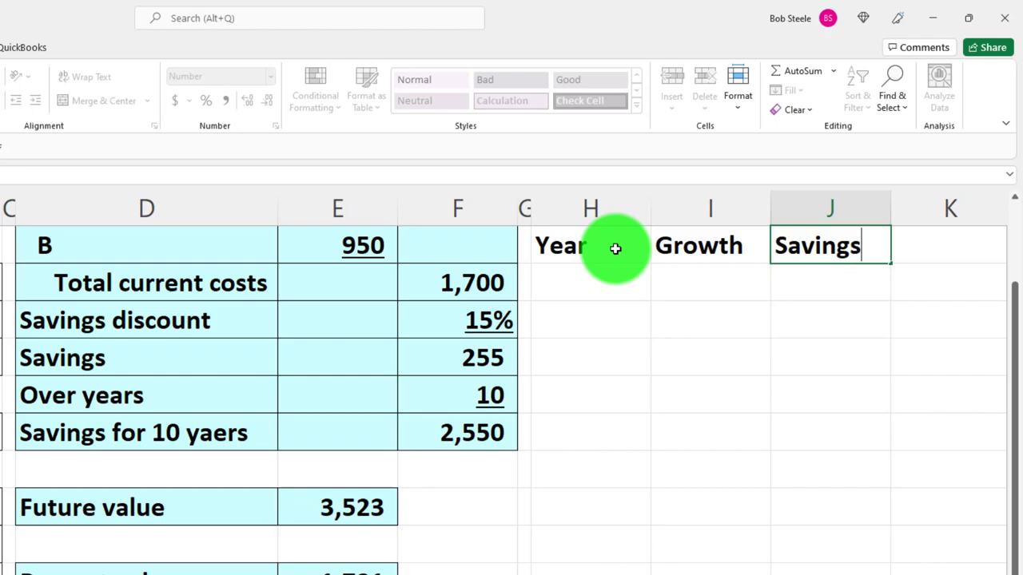
{"action": "type", "text": "avings"}
{"action": "key", "text": "Right"}
{"action": "scroll", "coordinate": [616, 249], "scroll_direction": "right", "scroll_amount": 2}
{"action": "type", "text": "Value"}
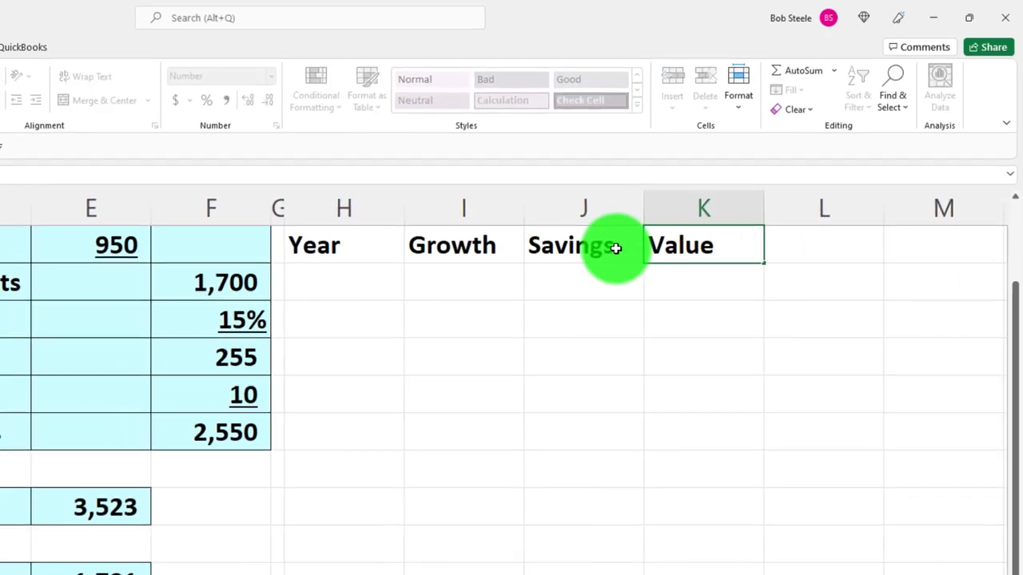
{"action": "key", "text": "Return"}
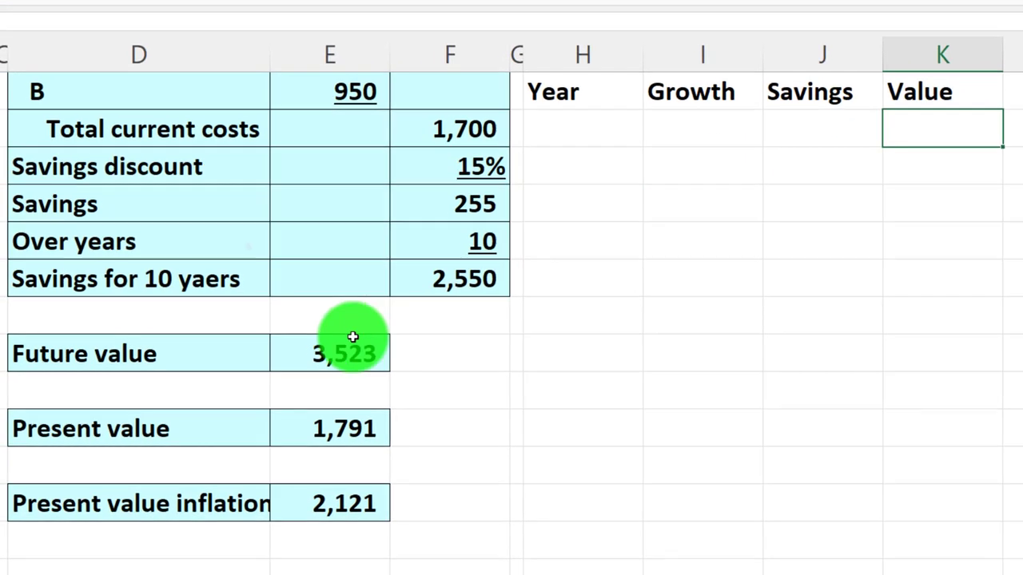
Center the H4:K4 headings and format them with a black fill and white text
{"action": "left_click", "coordinate": [326, 356]}
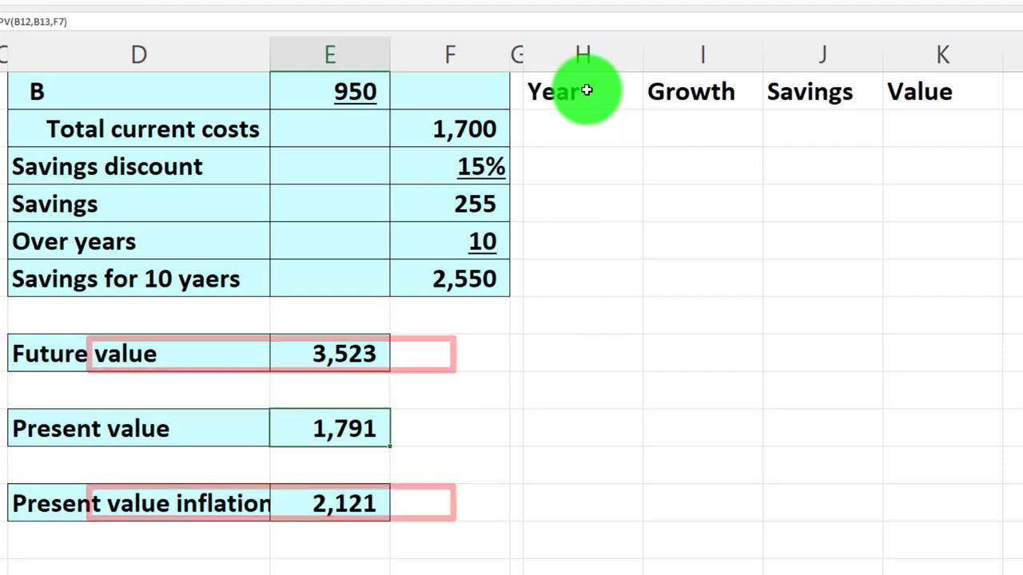
{"action": "left_click_drag", "start_coordinate": [586, 90], "coordinate": [881, 92]}
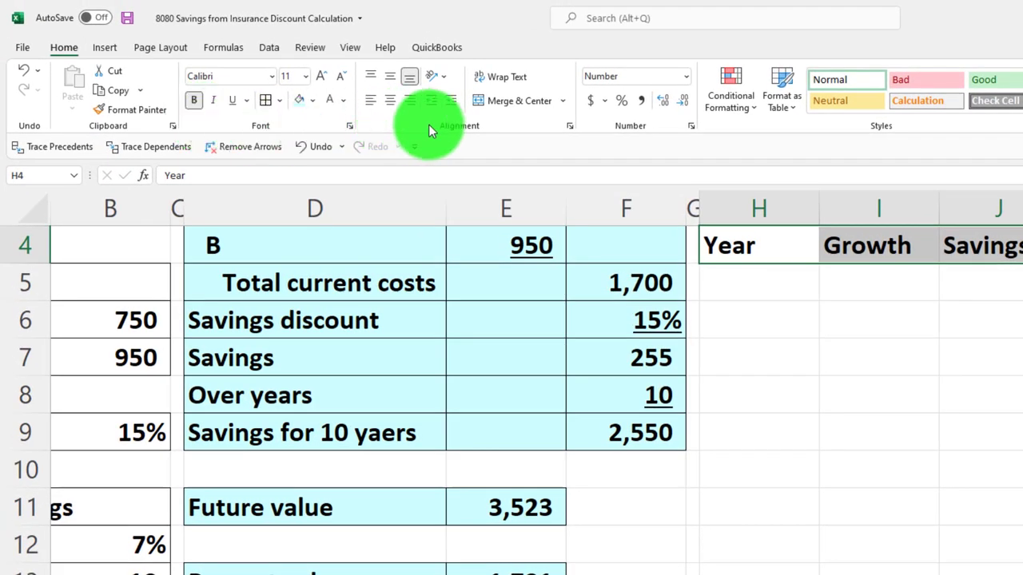
{"action": "left_click", "coordinate": [389, 102]}
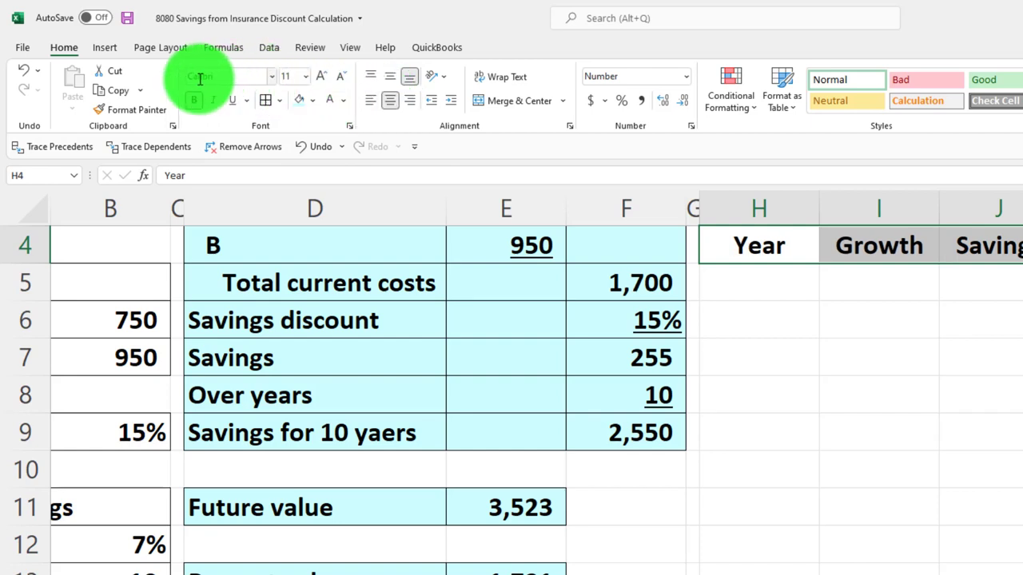
{"action": "left_click", "coordinate": [312, 100]}
{"action": "left_click", "coordinate": [312, 135]}
{"action": "left_click", "coordinate": [331, 101]}
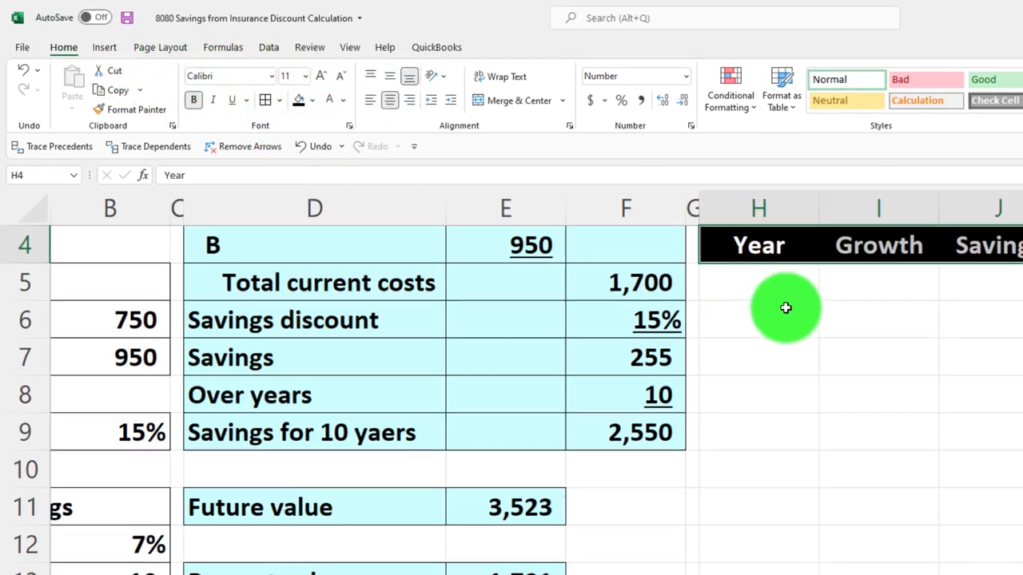
Narrow column H to fit closely around the Year heading
{"action": "left_click", "coordinate": [786, 311]}
{"action": "left_click_drag", "start_coordinate": [819, 208], "coordinate": [803, 210]}
{"action": "left_click_drag", "start_coordinate": [732, 150], "coordinate": [714, 149]}
{"action": "left_click_drag", "start_coordinate": [615, 63], "coordinate": [607, 63]}
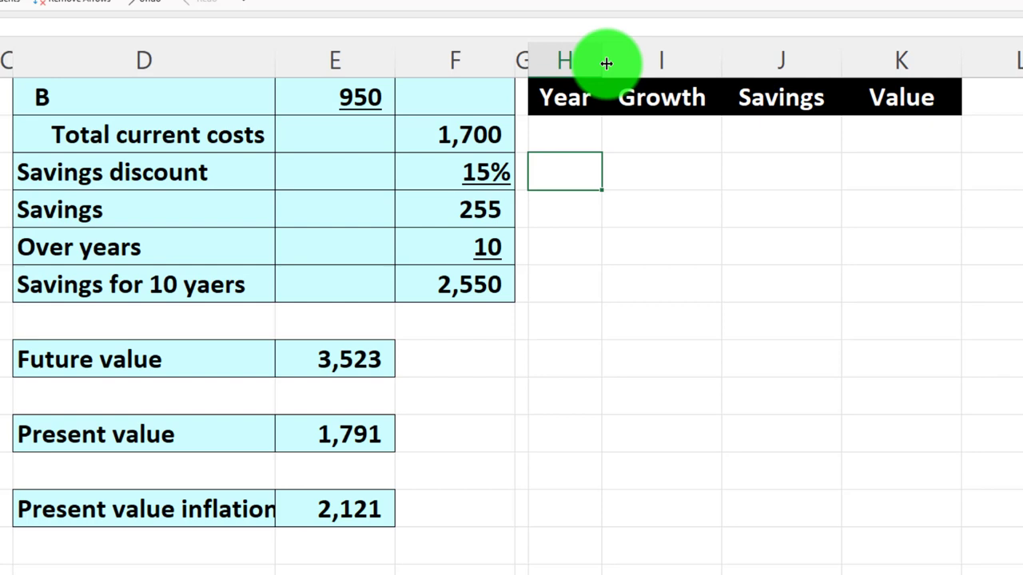
Number the years 1 to 10 in H5:H14 by extending the series 1, 2, 3, and center them
{"action": "left_click", "coordinate": [566, 138]}
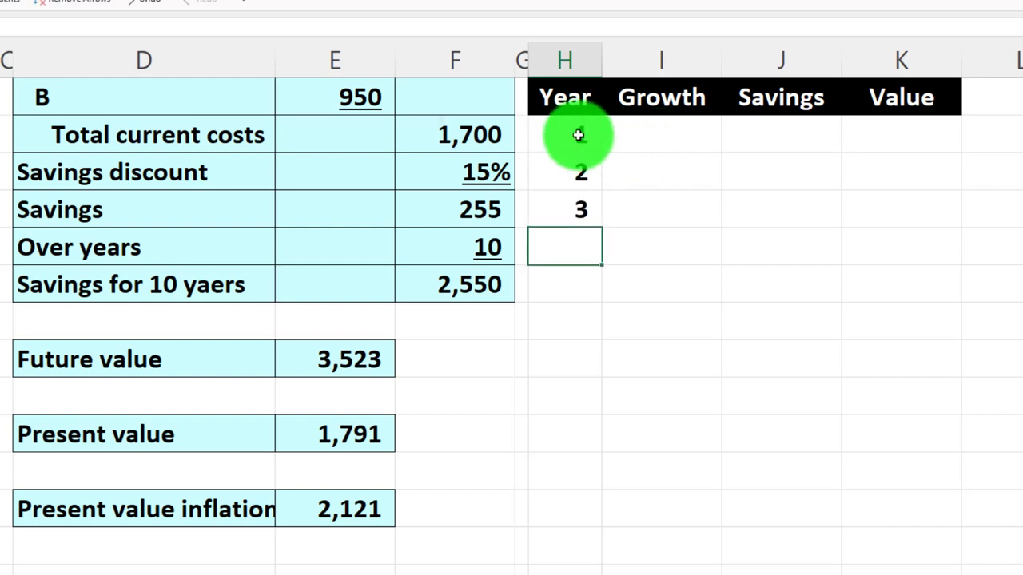
{"action": "left_click_drag", "start_coordinate": [578, 137], "coordinate": [570, 218]}
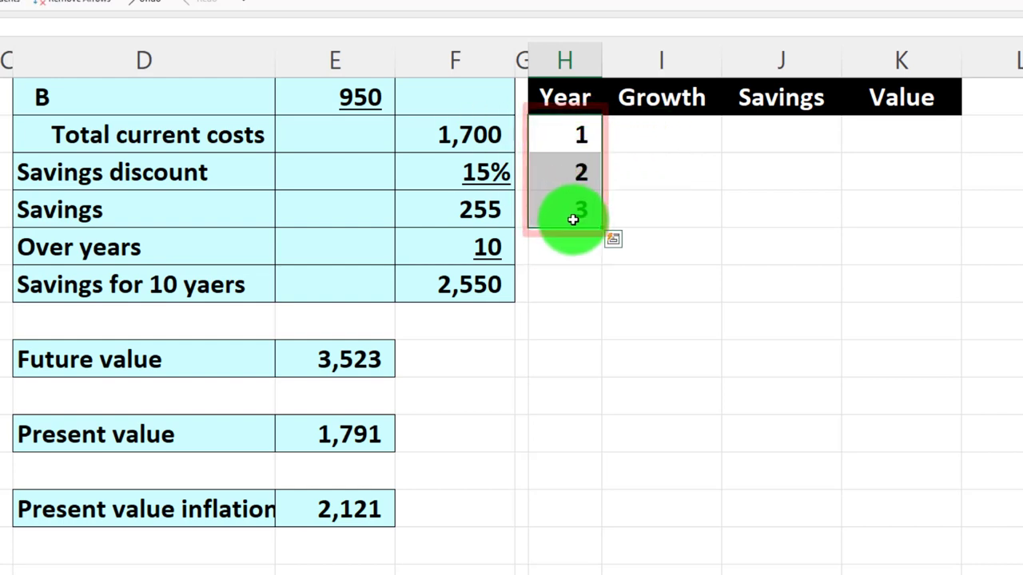
{"action": "left_click_drag", "start_coordinate": [604, 229], "coordinate": [601, 476]}
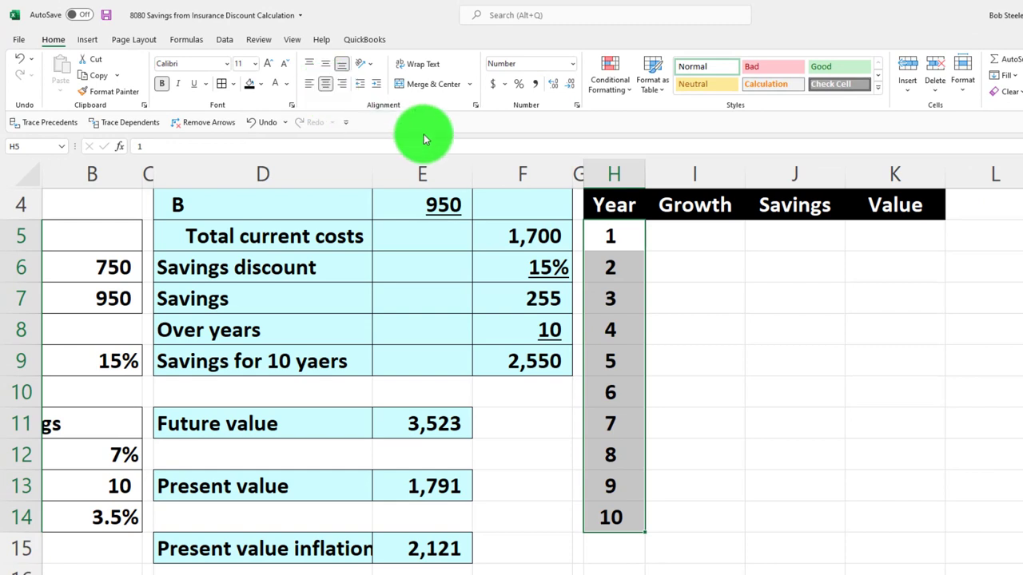
Link the year 1 savings in J5 to the yearly savings F7, and set the year 1 value in K5 equal to J5
{"action": "left_click", "coordinate": [781, 244]}
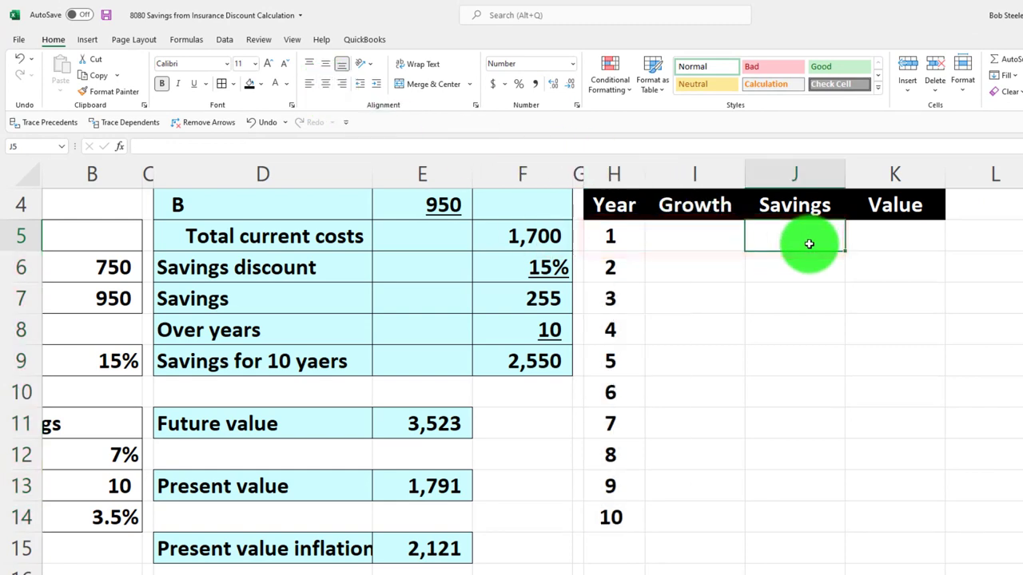
{"action": "type", "text": "="}
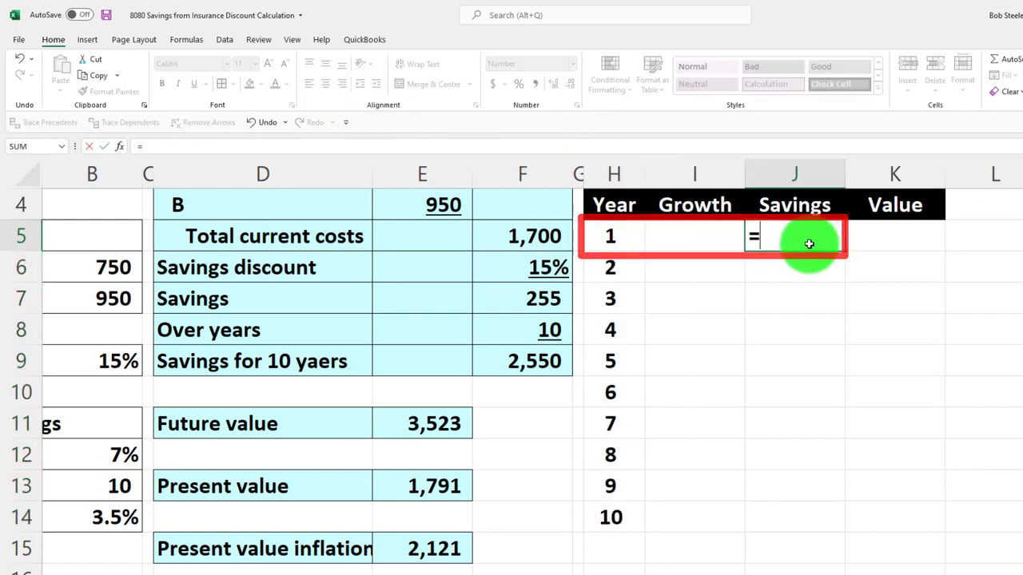
{"action": "key", "text": "Down"}
{"action": "key", "text": "Down"}
{"action": "key", "text": "Left"}
{"action": "key", "text": "Left"}
{"action": "key", "text": "Left"}
{"action": "key", "text": "Left"}
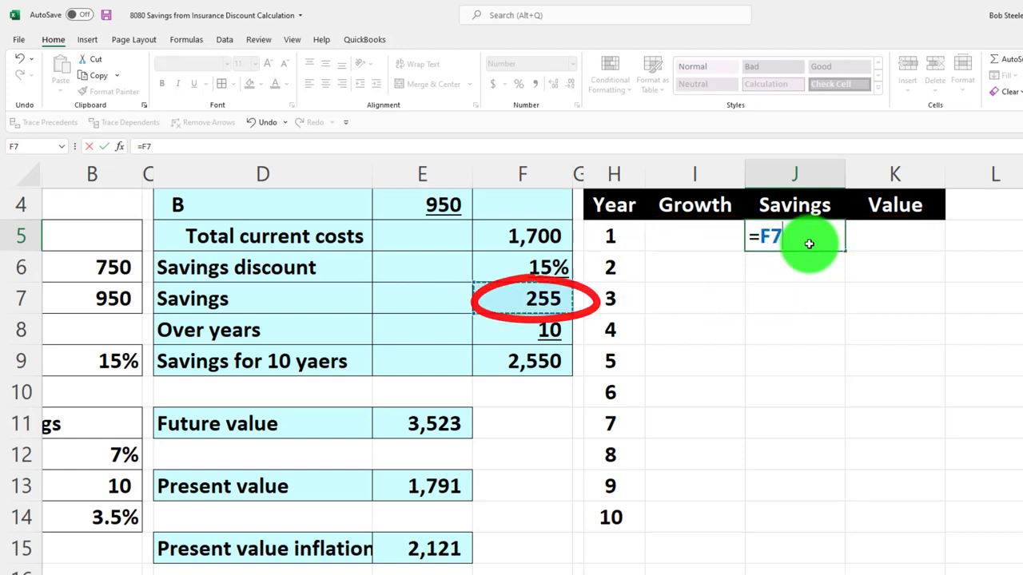
{"action": "key", "text": "Tab"}
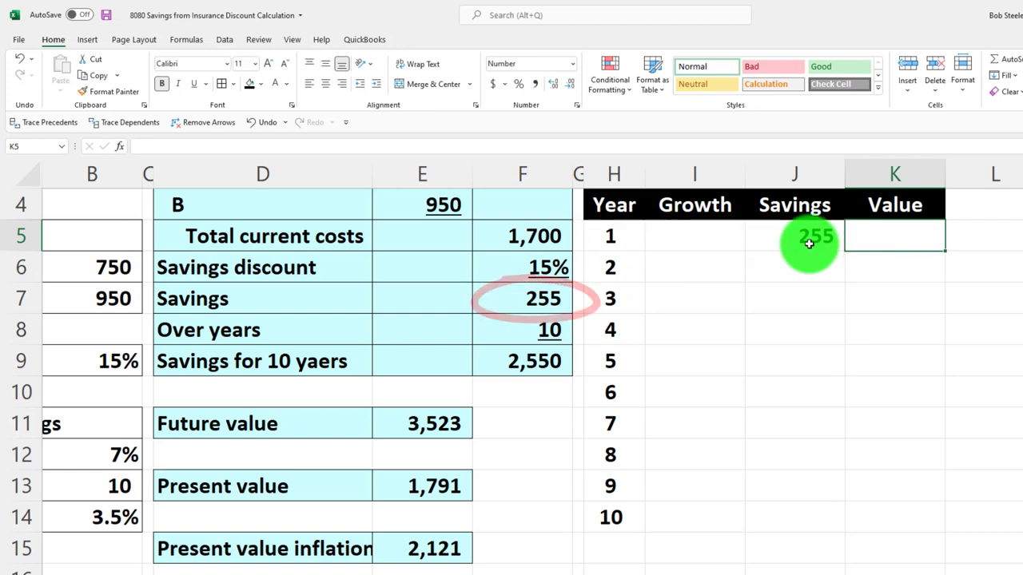
{"action": "type", "text": "="}
{"action": "key", "text": "Return"}
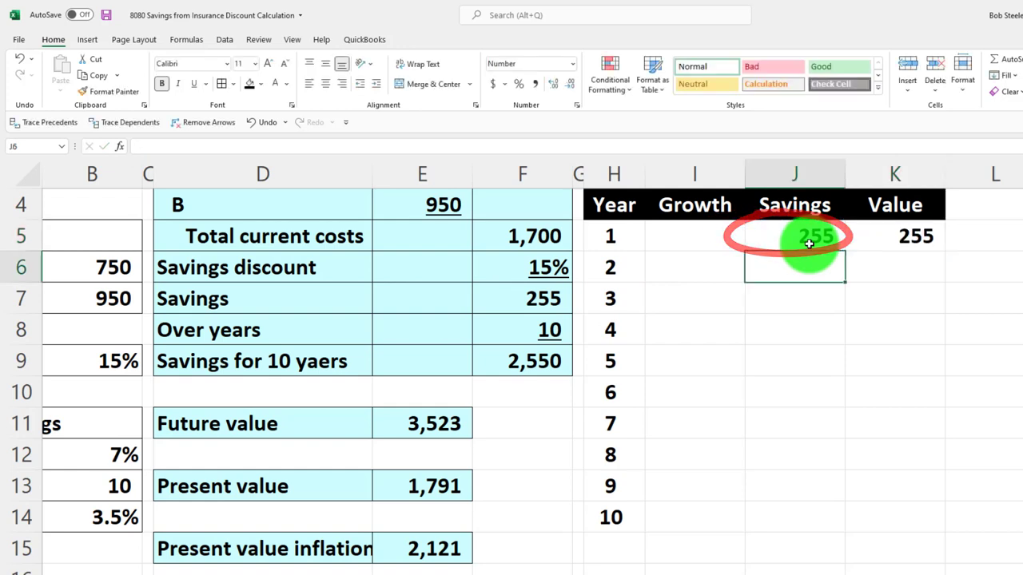
Calculate the year 2 growth in I6 as the year 1 value times the interest rate, =K5*B12
{"action": "key", "text": "Left"}
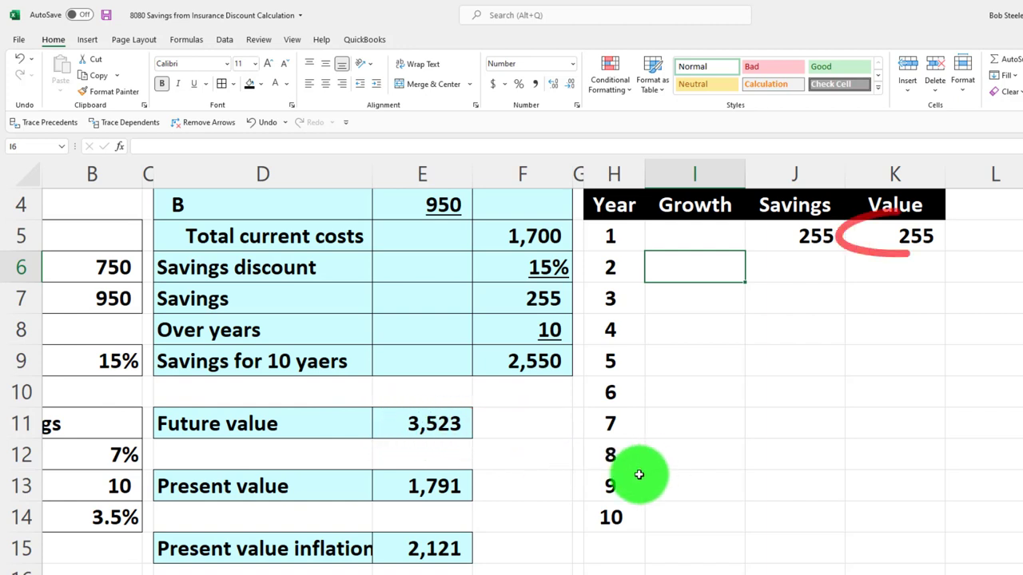
{"action": "type", "text": "="}
{"action": "key", "text": "Right"}
{"action": "key", "text": "Right"}
{"action": "key", "text": "Up"}
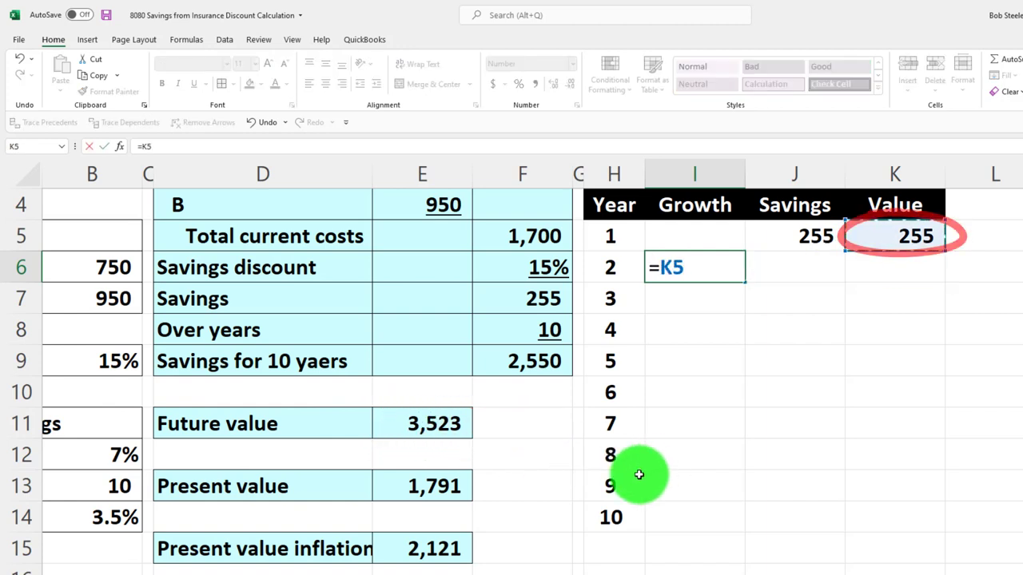
{"action": "type", "text": "*"}
{"action": "key", "text": "Left"}
{"action": "key", "text": "Left"}
{"action": "key", "text": "Left"}
{"action": "key", "text": "Left"}
{"action": "key", "text": "Down"}
{"action": "key", "text": "Down"}
{"action": "key", "text": "Down"}
{"action": "key", "text": "Down"}
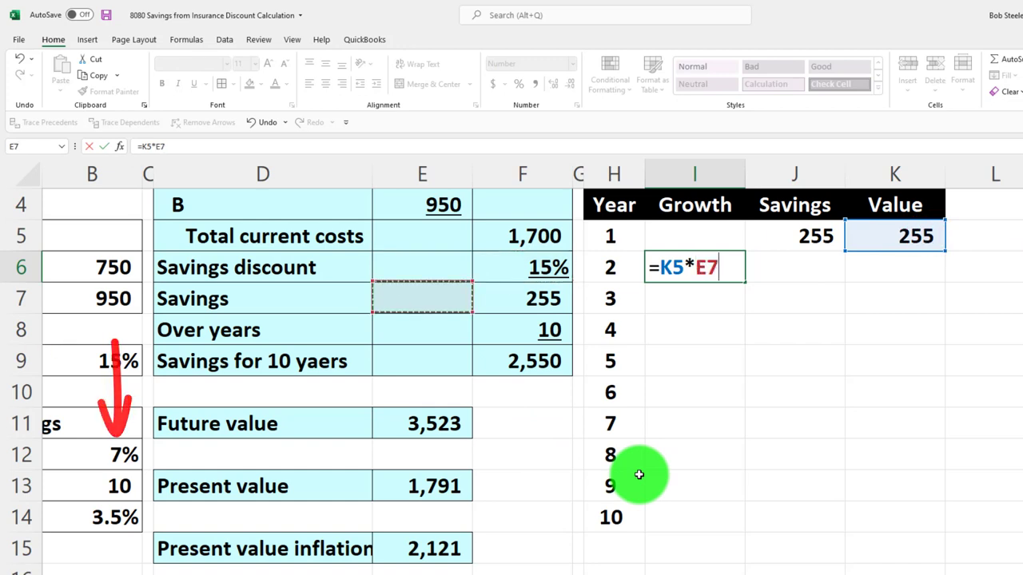
{"action": "key", "text": "Down"}
{"action": "key", "text": "Left"}
{"action": "key", "text": "Down"}
{"action": "key", "text": "Left"}
{"action": "key", "text": "Left"}
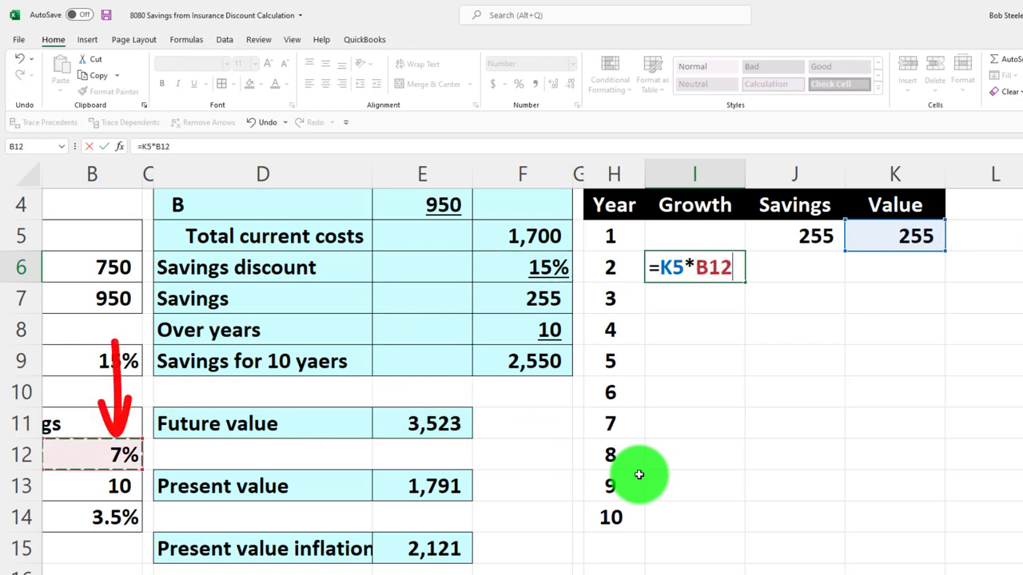
{"action": "key", "text": "Return"}
Link the year 2 savings in J6 to the yearly savings in F7
{"action": "key", "text": "Up"}
{"action": "key", "text": "Right"}
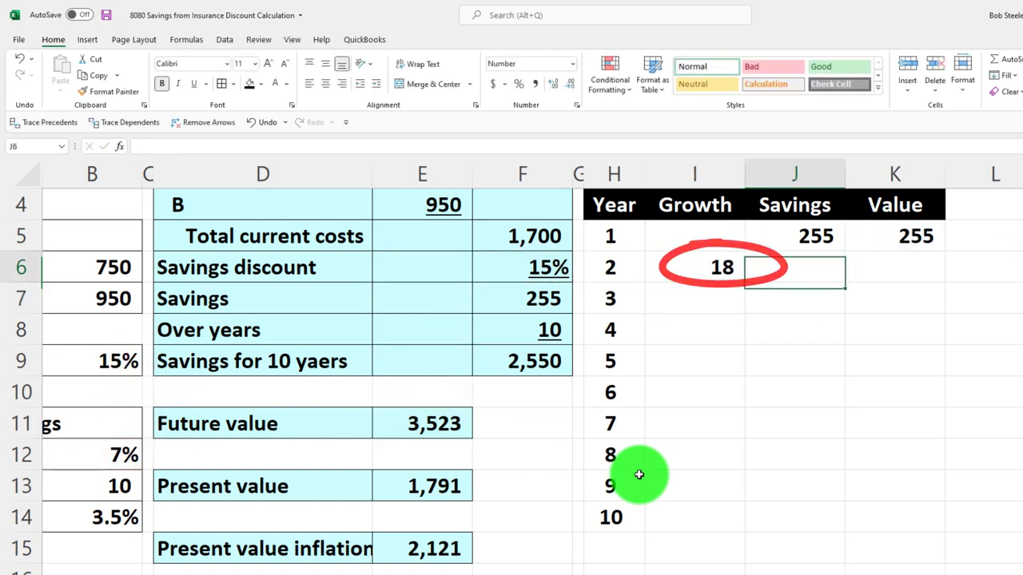
{"action": "type", "text": "="}
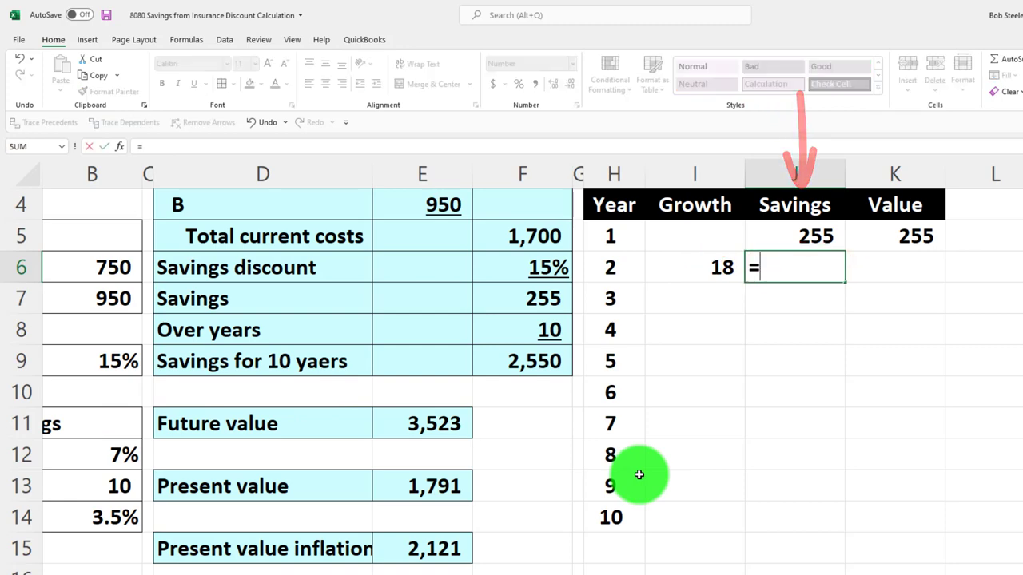
{"action": "key", "text": "Left"}
{"action": "key", "text": "Left"}
{"action": "key", "text": "Left"}
{"action": "key", "text": "Left"}
{"action": "key", "text": "Down"}
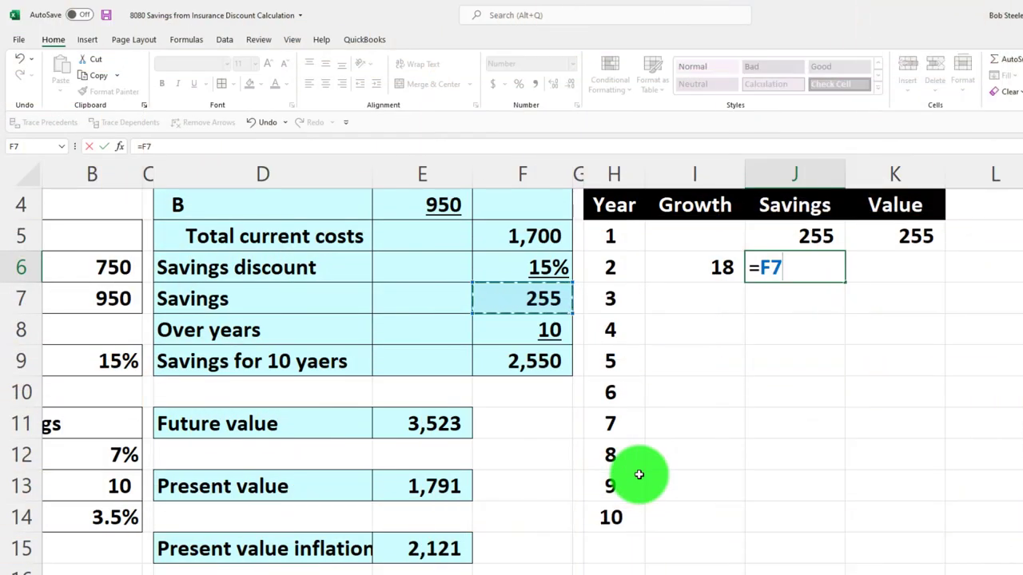
{"action": "key", "text": "Tab"}
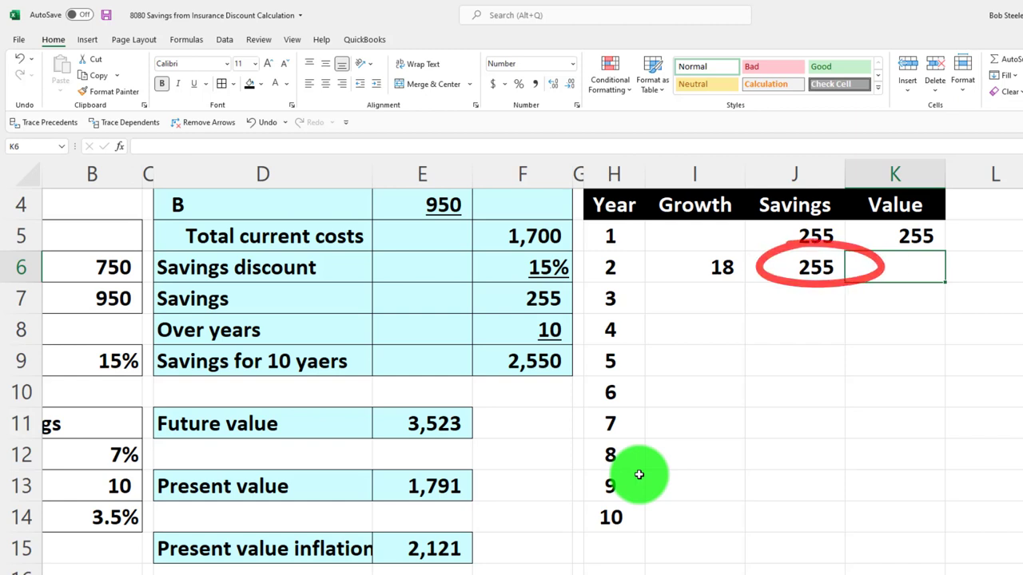
Calculate the year 2 value in K6 as prior value plus growth plus savings, =K5+I6+J6
{"action": "type", "text": "="}
{"action": "key", "text": "Up"}
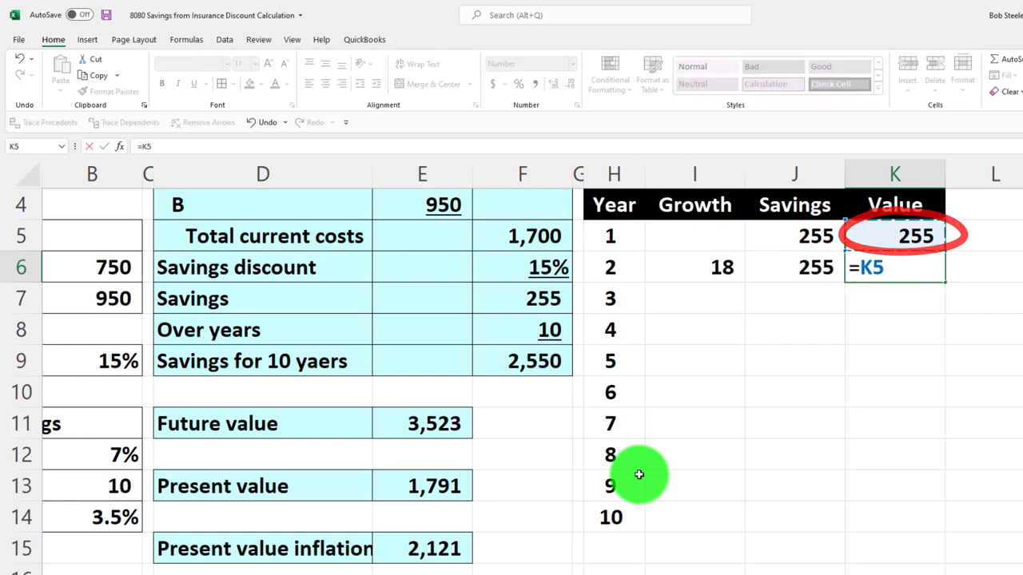
{"action": "type", "text": "+"}
{"action": "key", "text": "Left"}
{"action": "key", "text": "Left"}
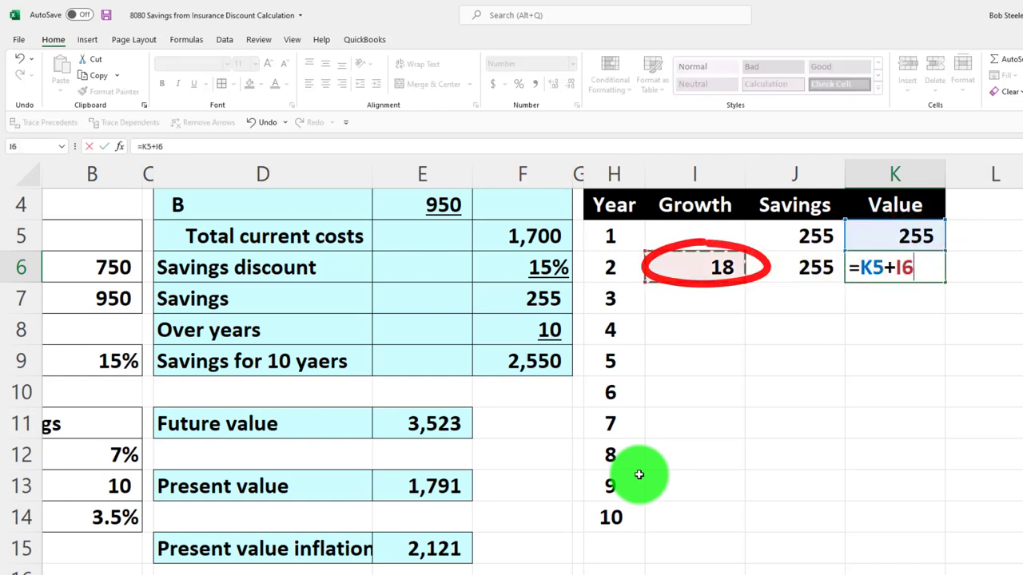
{"action": "type", "text": "+"}
{"action": "key", "text": "Left"}
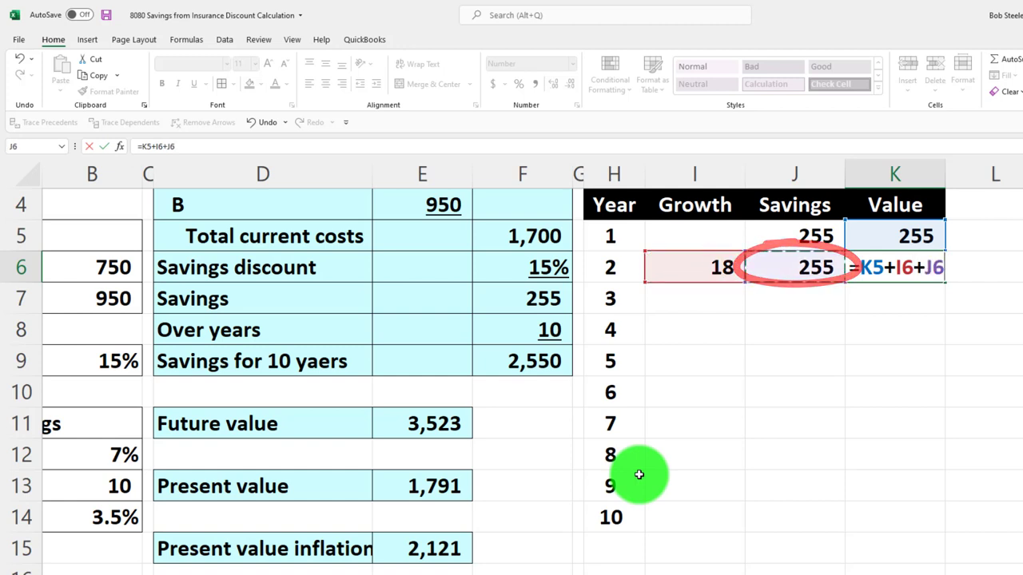
{"action": "key", "text": "Return"}
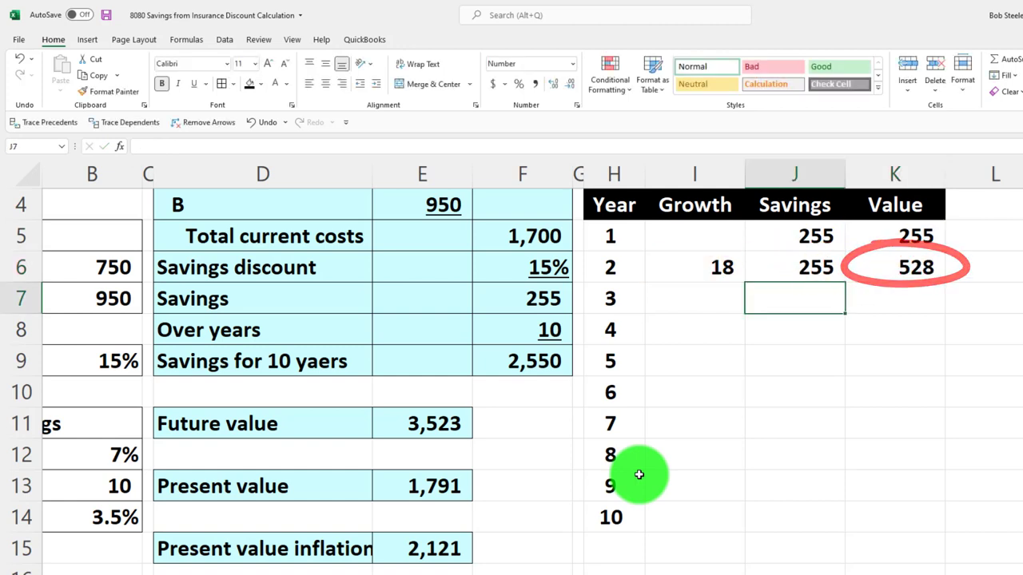
Calculate the year 3 growth in I7 as the year 2 value times the interest rate, =K6*B12
{"action": "key", "text": "Left"}
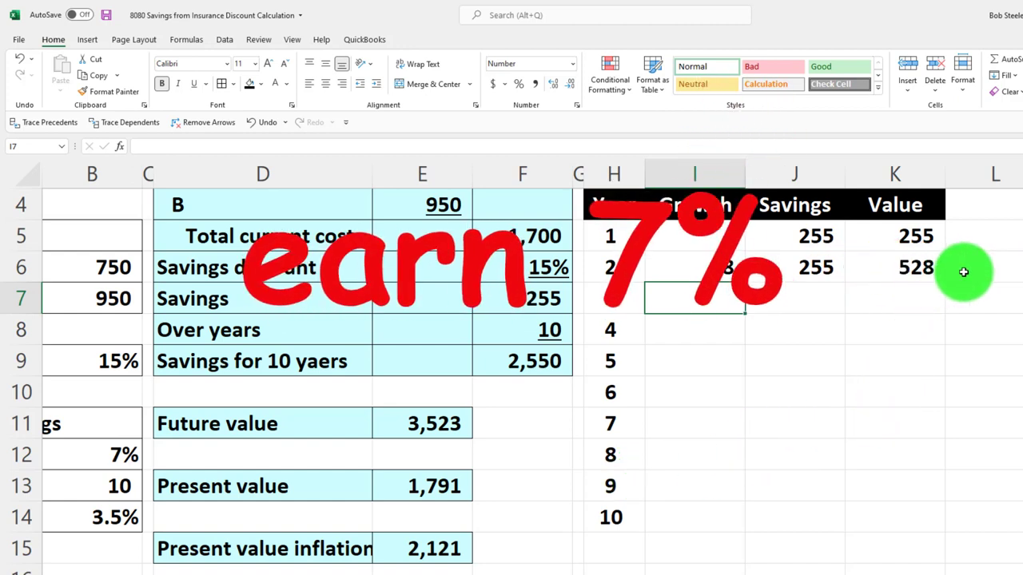
{"action": "type", "text": "="}
{"action": "key", "text": "Right"}
{"action": "key", "text": "Right"}
{"action": "key", "text": "Up"}
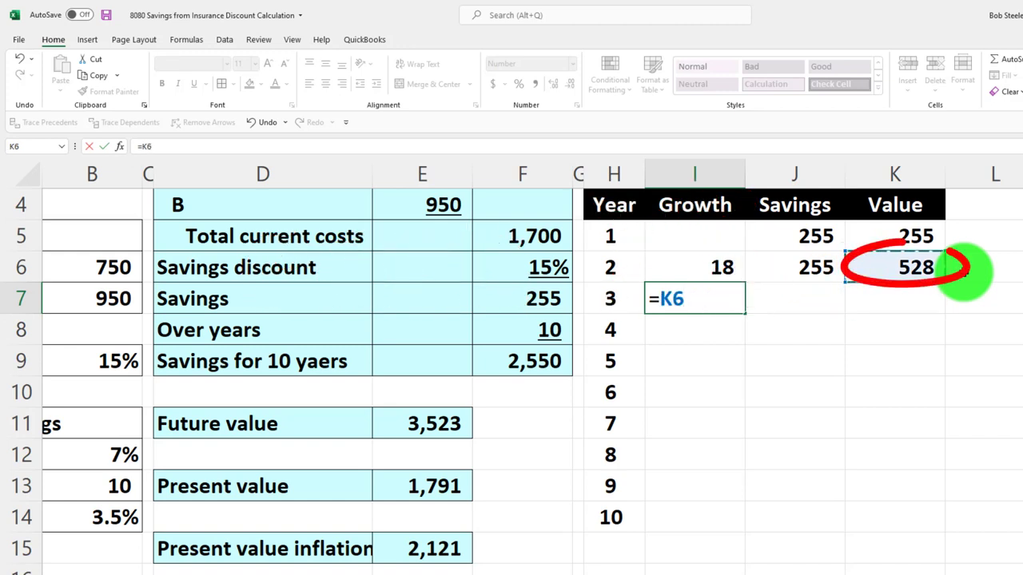
{"action": "type", "text": "*"}
{"action": "key", "text": "Left"}
{"action": "key", "text": "Left"}
{"action": "key", "text": "Left"}
{"action": "key", "text": "Left"}
{"action": "key", "text": "Left"}
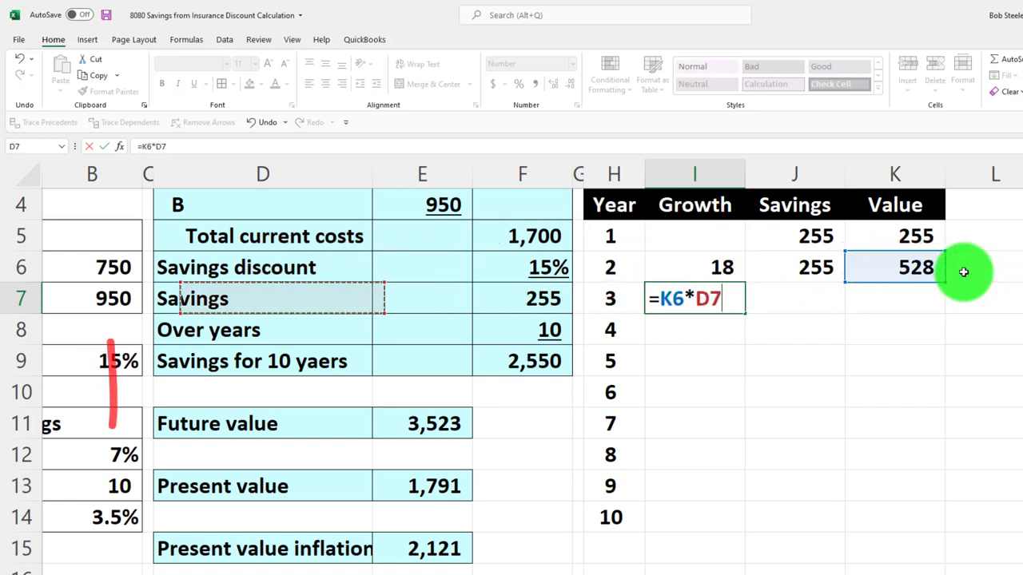
{"action": "key", "text": "Down"}
{"action": "key", "text": "Down"}
{"action": "key", "text": "Down"}
{"action": "key", "text": "Down"}
{"action": "key", "text": "Down"}
{"action": "key", "text": "Left"}
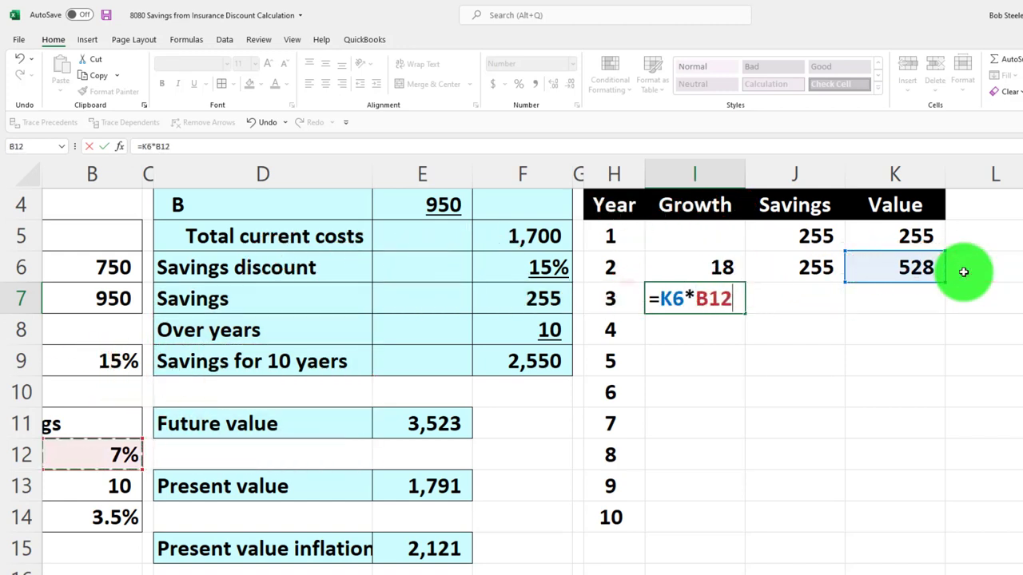
{"action": "key", "text": "Tab"}
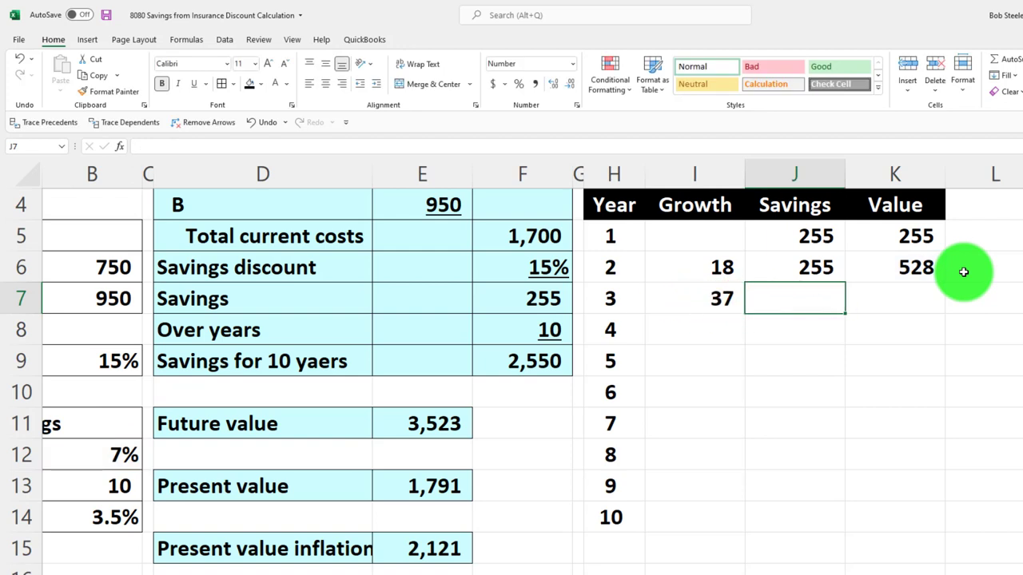
Link the year 3 savings in J7 to the yearly savings in F7
{"action": "type", "text": "="}
{"action": "key", "text": "Left"}
{"action": "key", "text": "Left"}
{"action": "key", "text": "Left"}
{"action": "key", "text": "Left"}
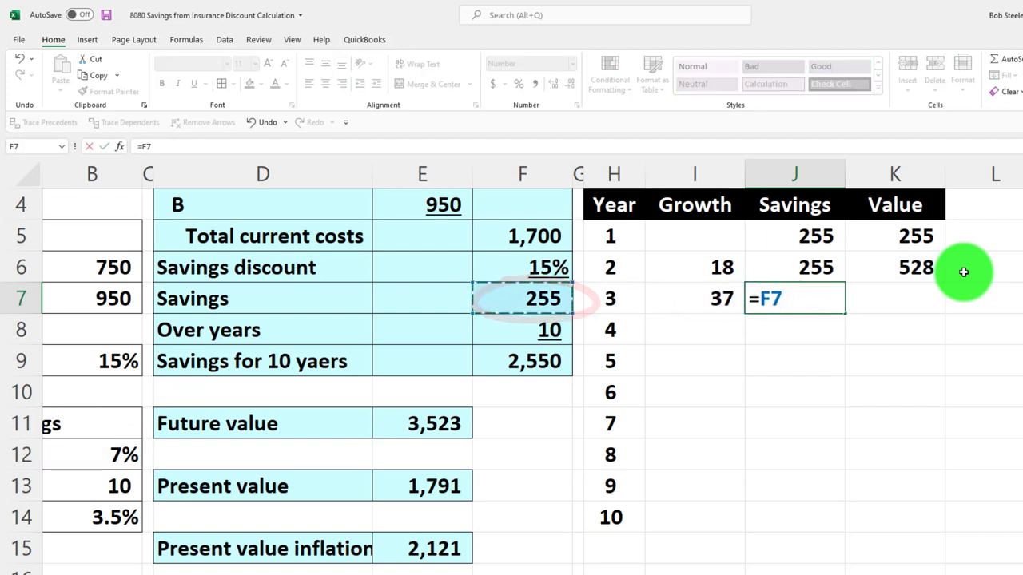
{"action": "key", "text": "Tab"}
Calculate the year 3 value in K7 as prior value plus growth plus savings, =K6+I7+J7
{"action": "type", "text": "=-"}
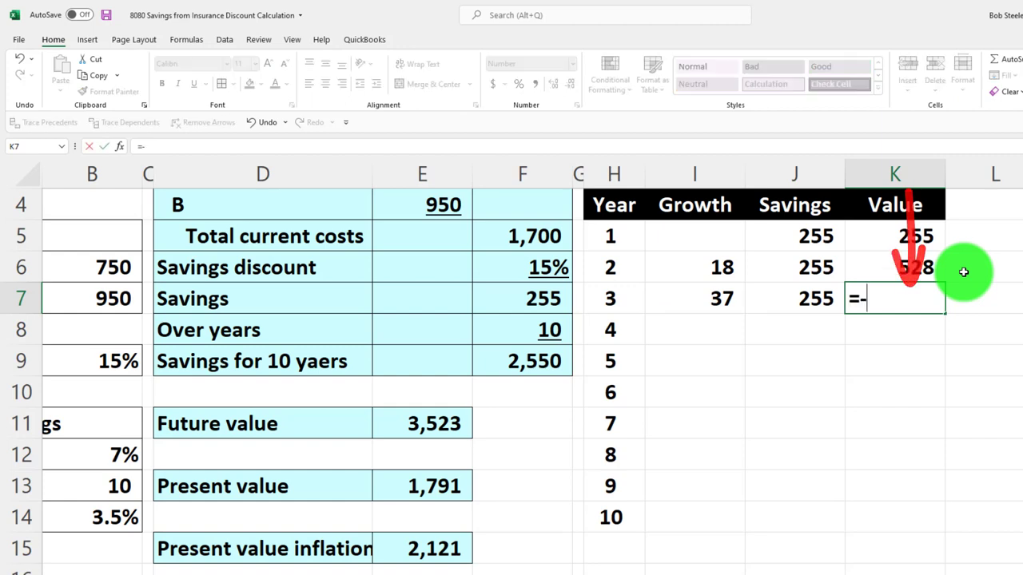
{"action": "key", "text": "Up"}
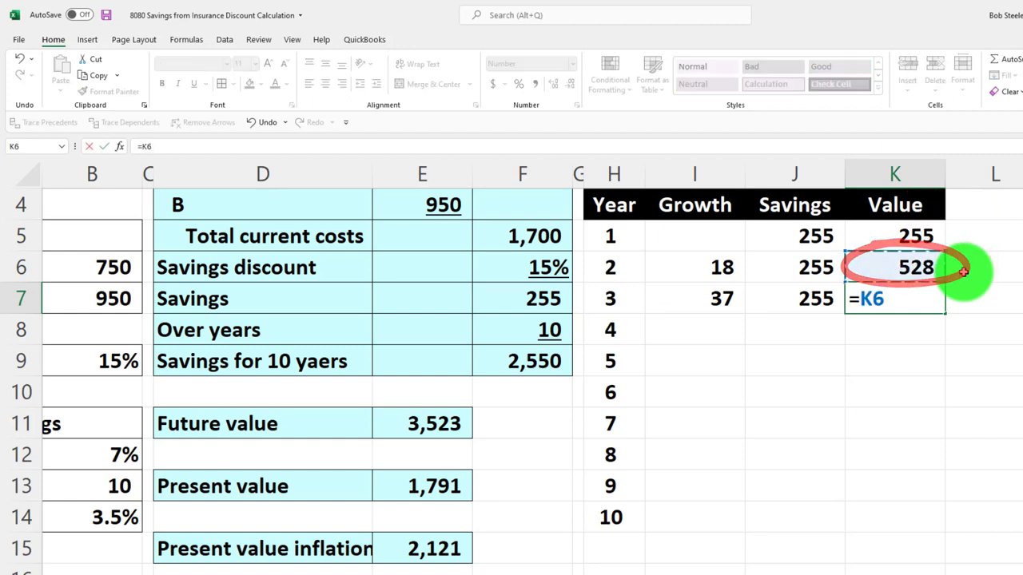
{"action": "type", "text": "+"}
{"action": "key", "text": "Left"}
{"action": "key", "text": "Left"}
{"action": "type", "text": "+"}
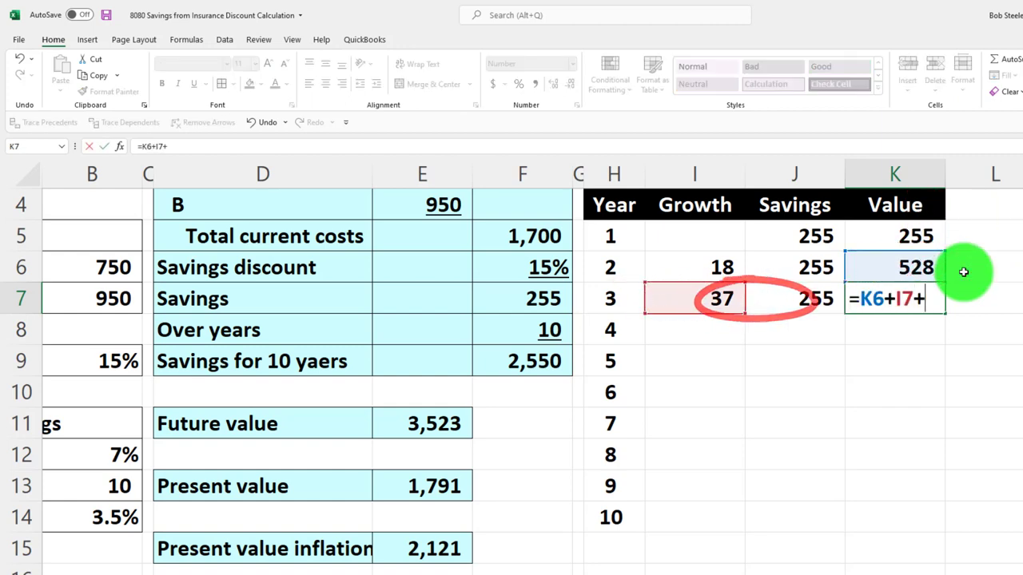
{"action": "key", "text": "Left"}
{"action": "key", "text": "Return"}
Calculate the year 4 growth in I8 as the year 3 value times the interest rate, =K7*B12
{"action": "key", "text": "Left"}
{"action": "key", "text": "Left"}
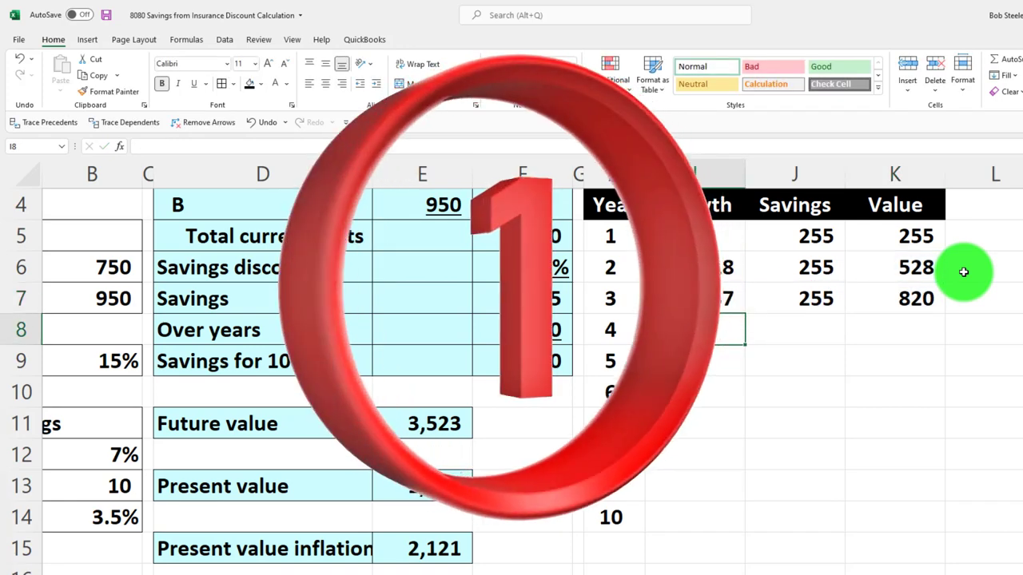
{"action": "type", "text": "="}
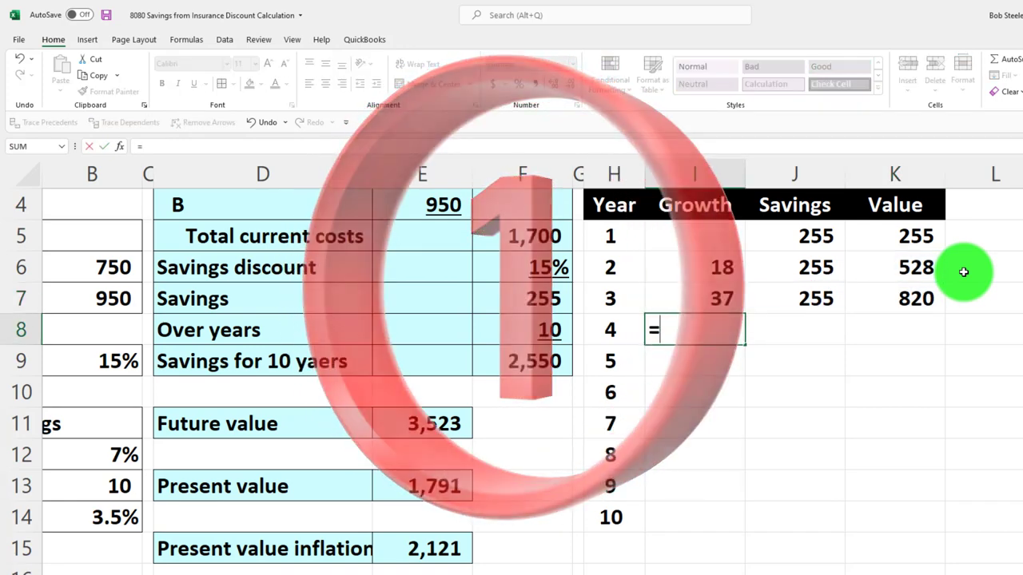
{"action": "key", "text": "Up"}
{"action": "key", "text": "Right"}
{"action": "key", "text": "Right"}
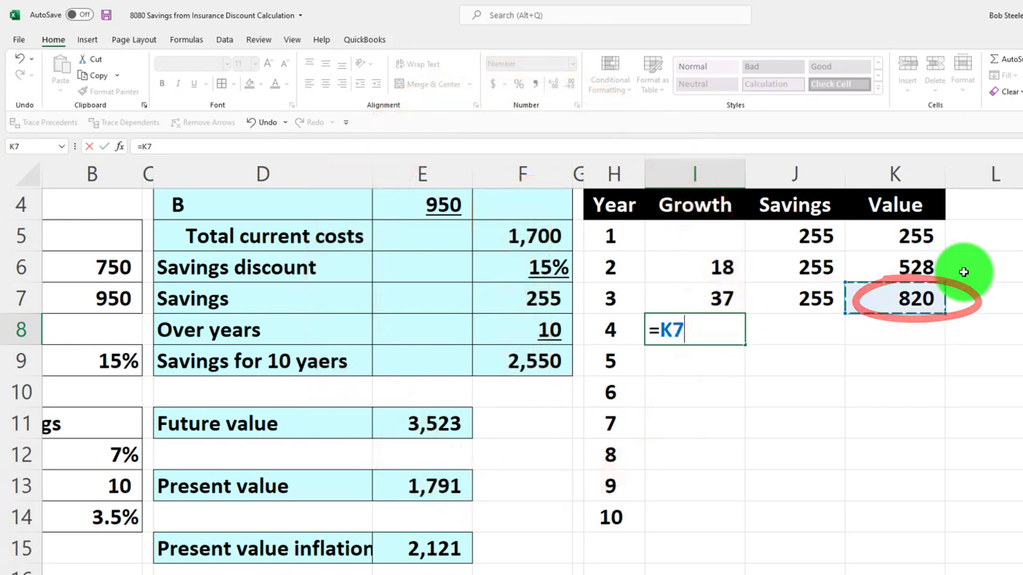
{"action": "type", "text": "*"}
{"action": "key", "text": "Left"}
{"action": "key", "text": "Left"}
{"action": "key", "text": "Left"}
{"action": "key", "text": "Left"}
{"action": "key", "text": "Left"}
{"action": "key", "text": "Left"}
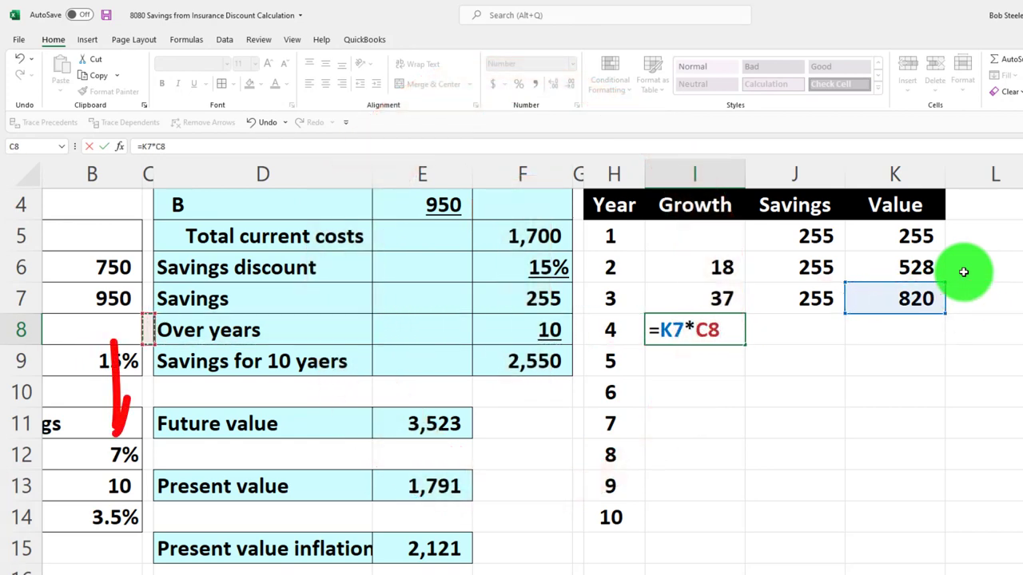
{"action": "key", "text": "Down"}
{"action": "key", "text": "Left"}
{"action": "key", "text": "Tab"}
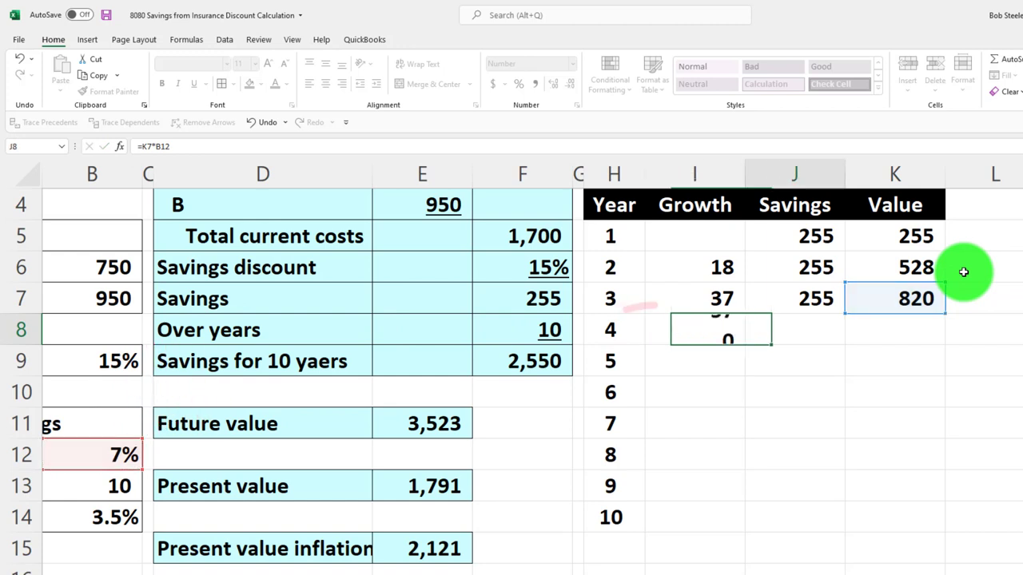
Link the year 4 savings in J8 to the yearly savings in F7
{"action": "type", "text": "="}
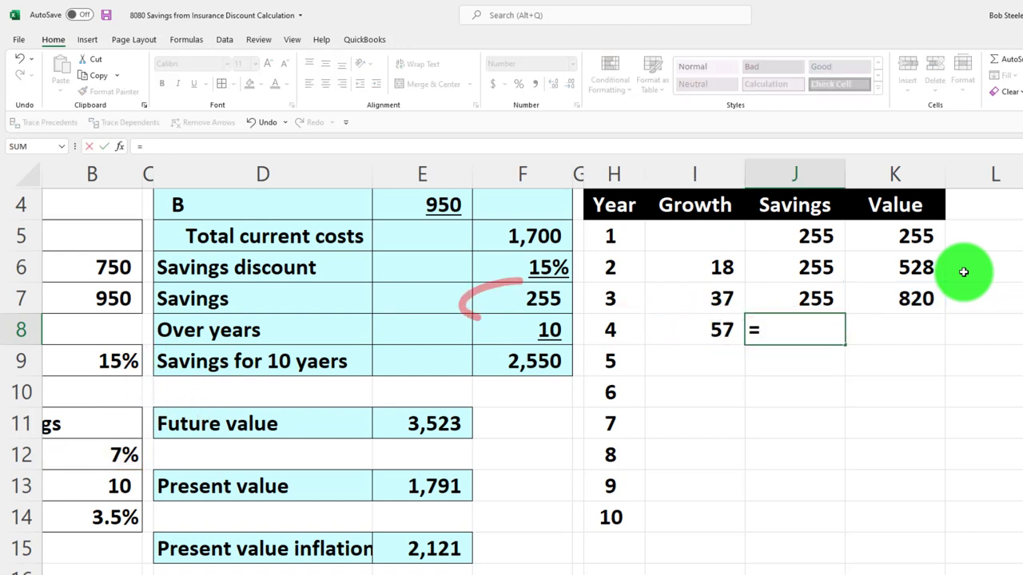
{"action": "key", "text": "Left"}
{"action": "key", "text": "Left"}
{"action": "key", "text": "Left"}
{"action": "key", "text": "Left"}
{"action": "key", "text": "Left"}
{"action": "key", "text": "Left"}
{"action": "key", "text": "Left"}
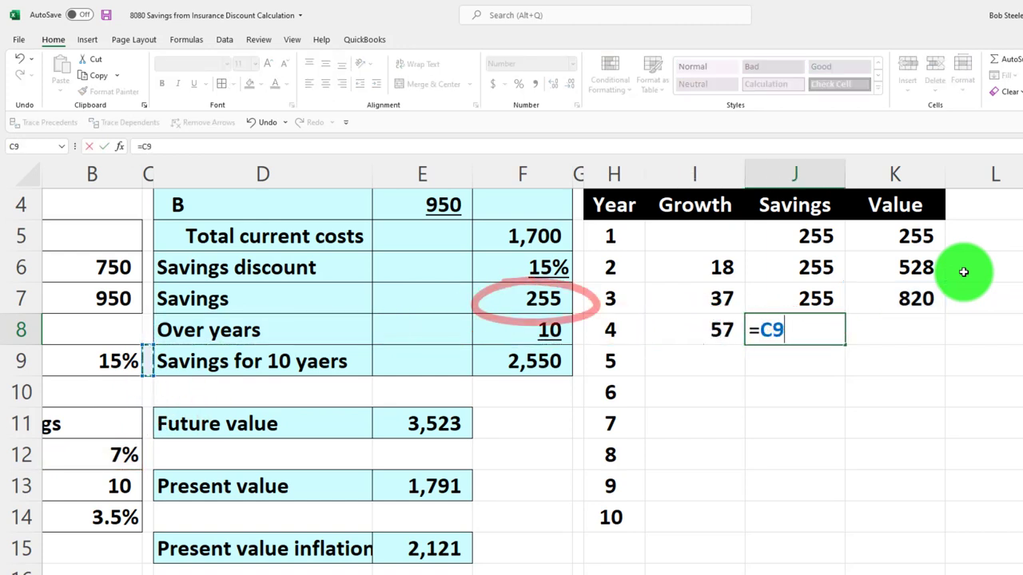
{"action": "key", "text": "Down"}
{"action": "key", "text": "Right"}
{"action": "key", "text": "Right"}
{"action": "key", "text": "Right"}
{"action": "key", "text": "Up"}
{"action": "key", "text": "Up"}
{"action": "key", "text": "Up"}
{"action": "key", "text": "Tab"}
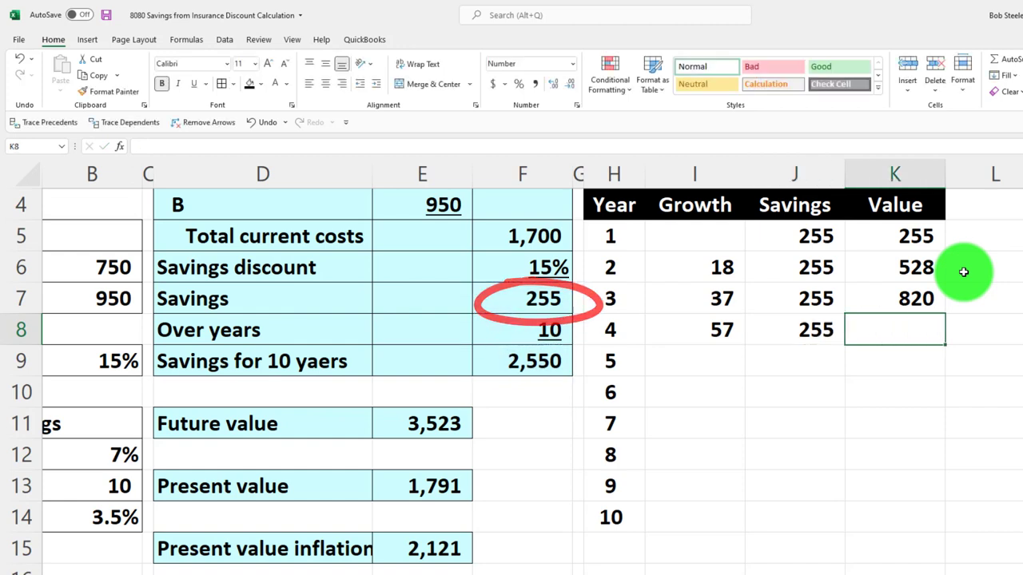
Calculate the year 4 value in K8 as the prior value plus the sum of growth and savings, =K7+SUM(I8:J8)
{"action": "type", "text": "="}
{"action": "key", "text": "Up"}
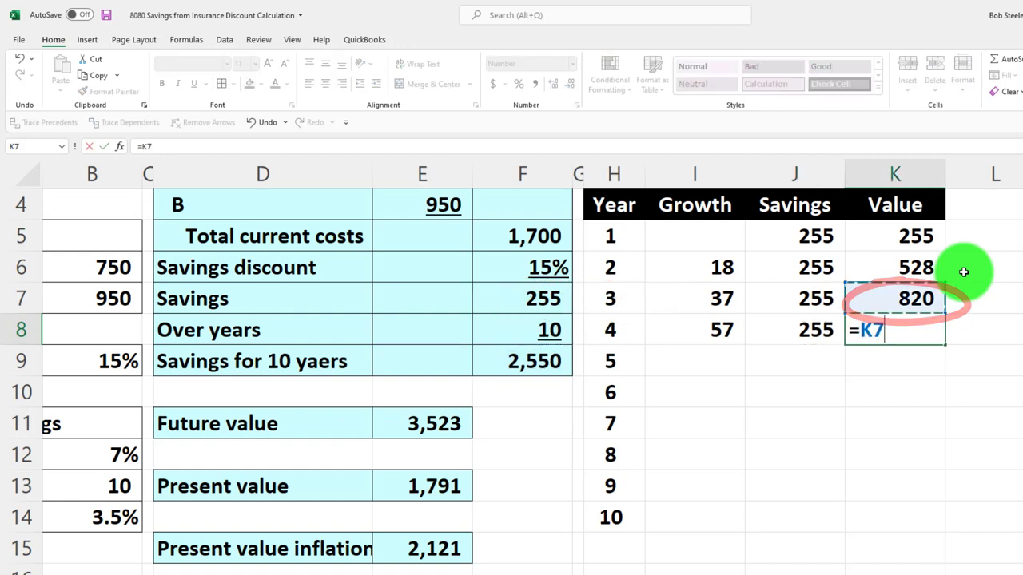
{"action": "type", "text": "+s"}
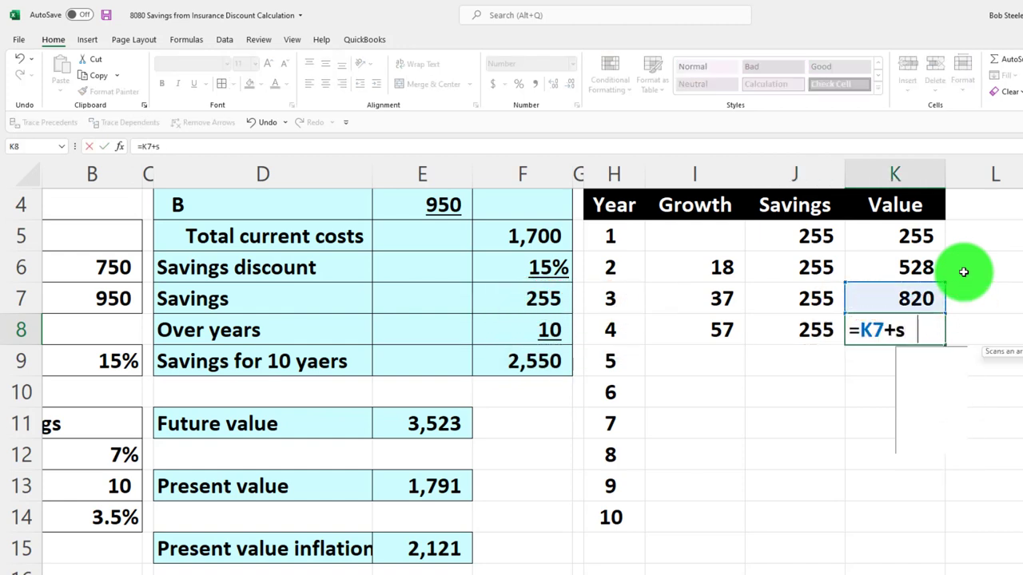
{"action": "type", "text": "um("}
{"action": "key", "text": "Left"}
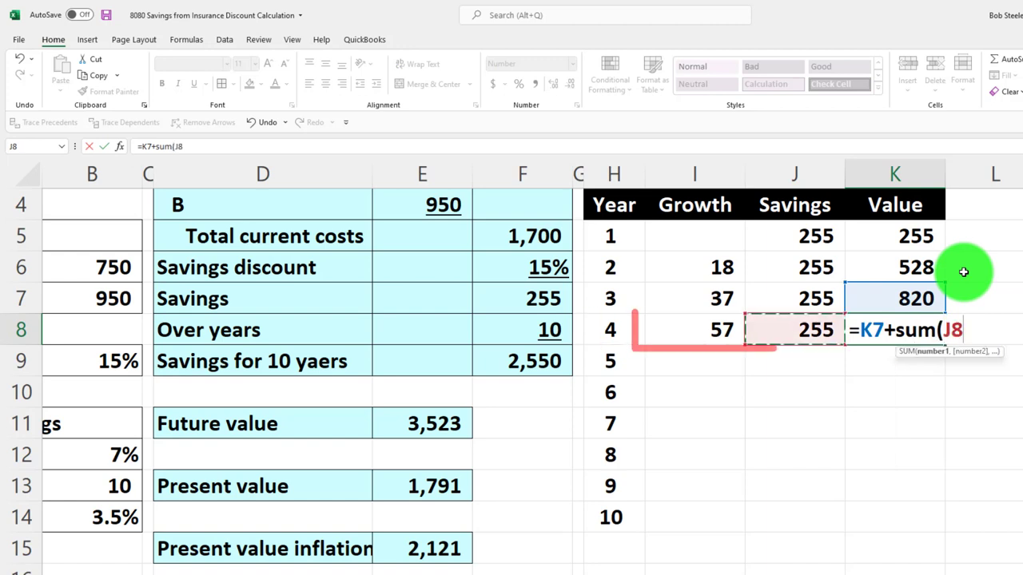
{"action": "key", "text": "shift+Left"}
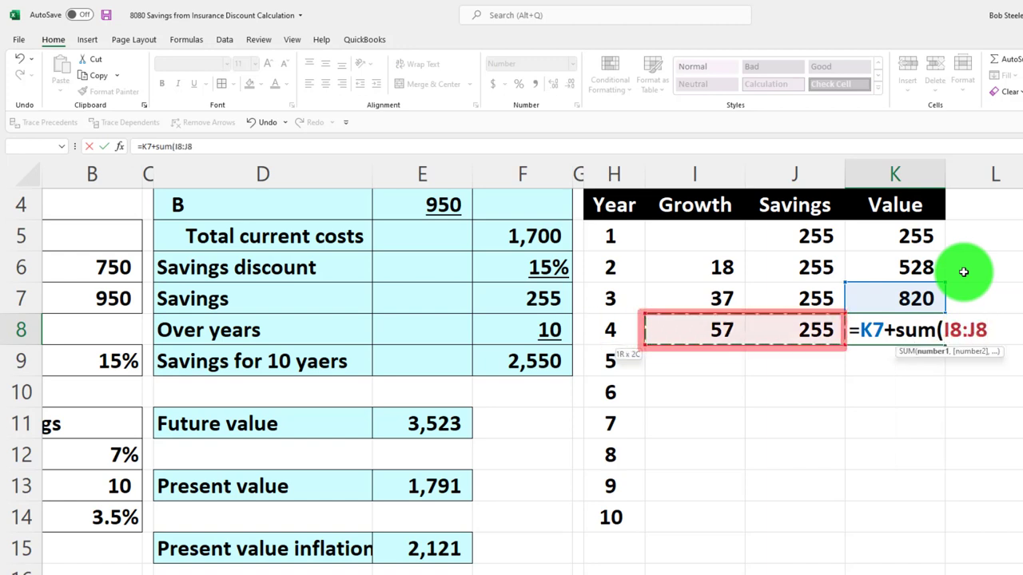
{"action": "type", "text": ")"}
{"action": "key", "text": "Return"}
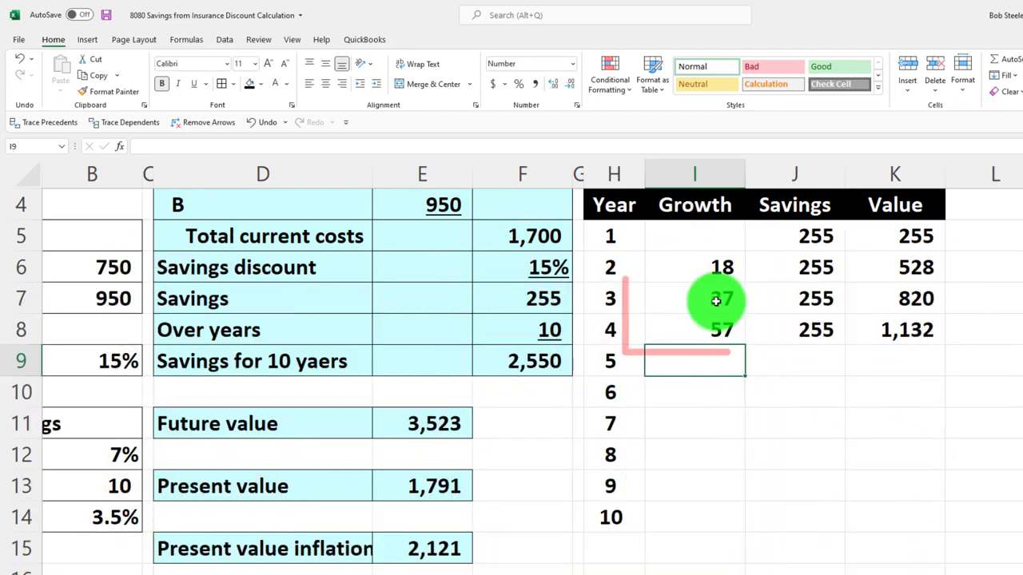
Clear the year 3 and year 4 growth, savings and value formulas in I7:K8
{"action": "mouse_move", "coordinate": [719, 299]}
{"action": "left_mouse_down"}
{"action": "mouse_move", "coordinate": [754, 314]}
{"action": "mouse_move", "coordinate": [880, 325]}
{"action": "left_mouse_up"}
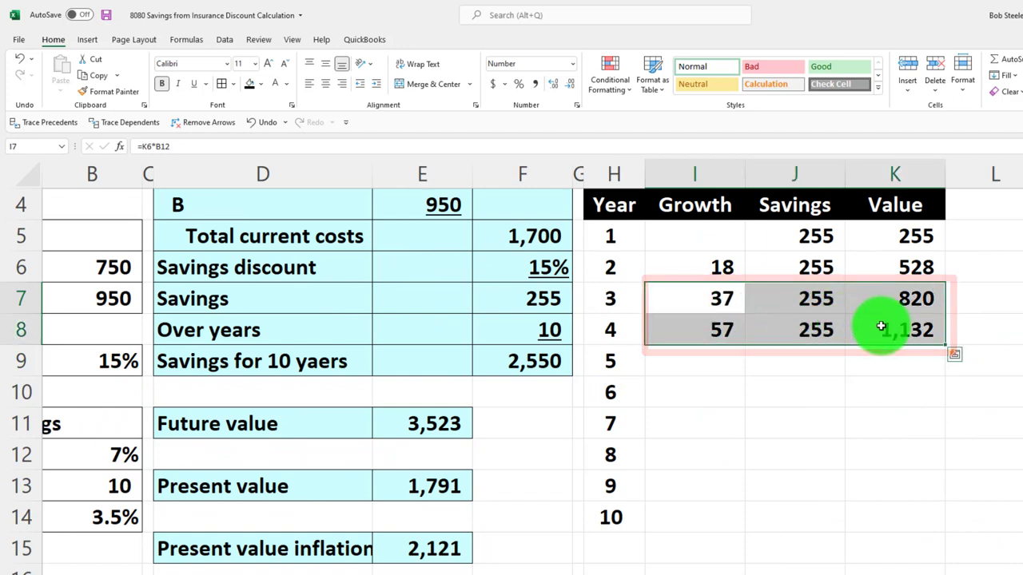
{"action": "key", "text": "Delete"}
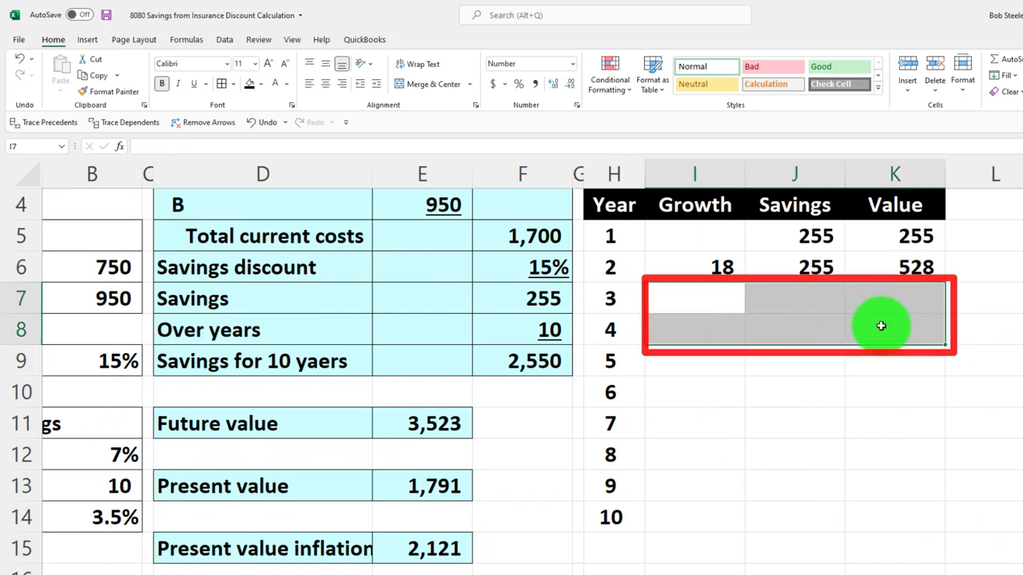
Make the interest rate reference absolute in the year 2 growth formula in I6, =K5*$B$12
{"action": "left_click", "coordinate": [696, 266]}
{"action": "type", "text": "=K5*B12"}
{"action": "mouse_move", "coordinate": [882, 235]}
{"action": "left_mouse_down"}
{"action": "mouse_move", "coordinate": [852, 196]}
{"action": "mouse_move", "coordinate": [899, 230]}
{"action": "left_mouse_up"}
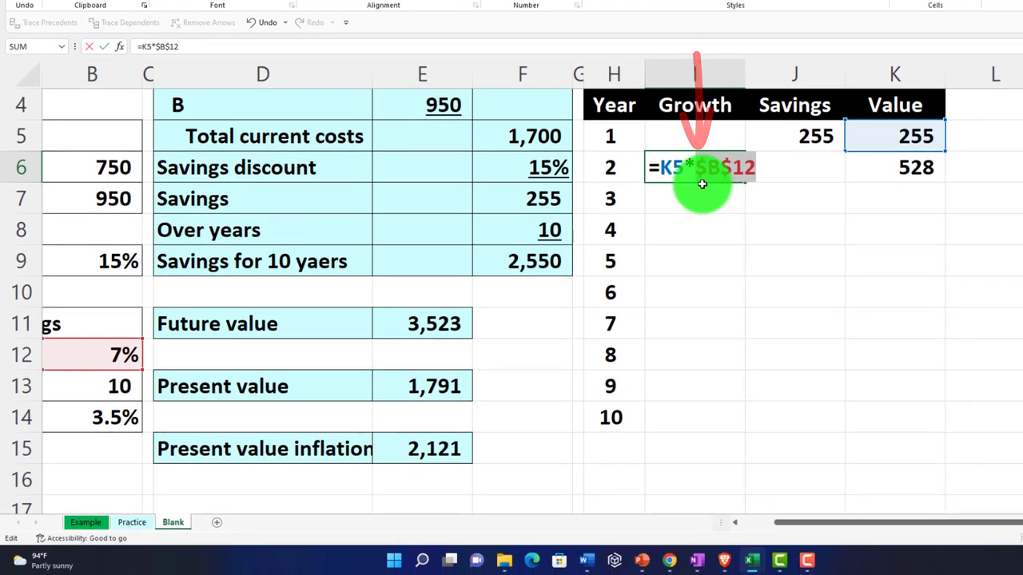
{"action": "key", "text": "Return"}
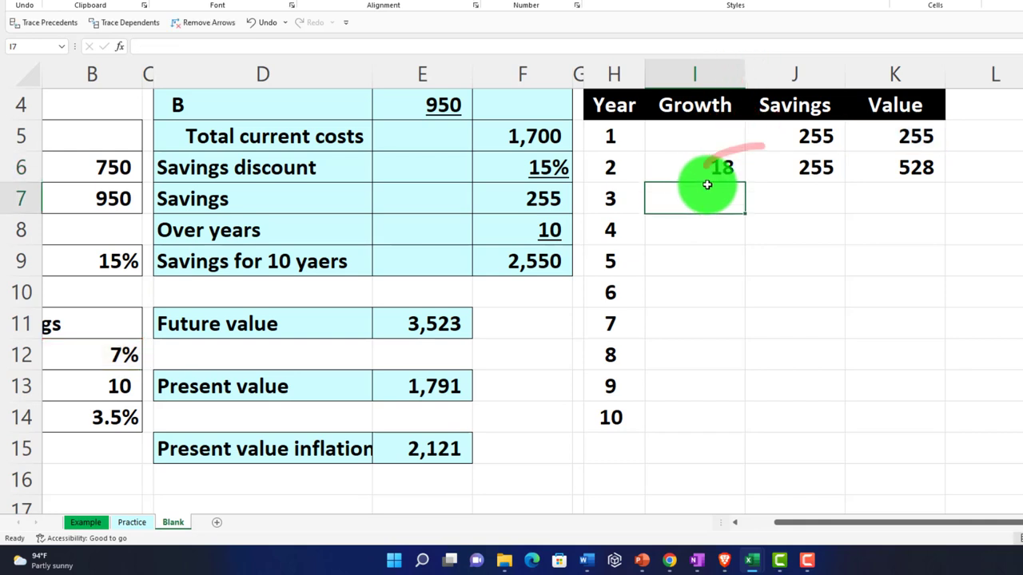
Make the yearly savings reference absolute in the year 2 savings formula in J6, =$F$7
{"action": "left_click", "coordinate": [784, 166]}
{"action": "type", "text": "=F7"}
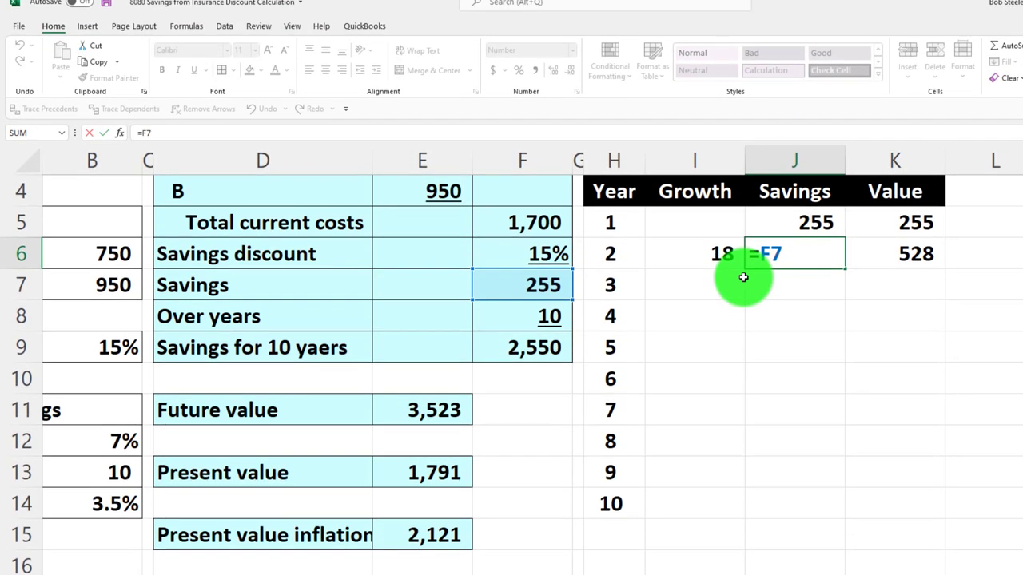
{"action": "key", "text": "F4"}
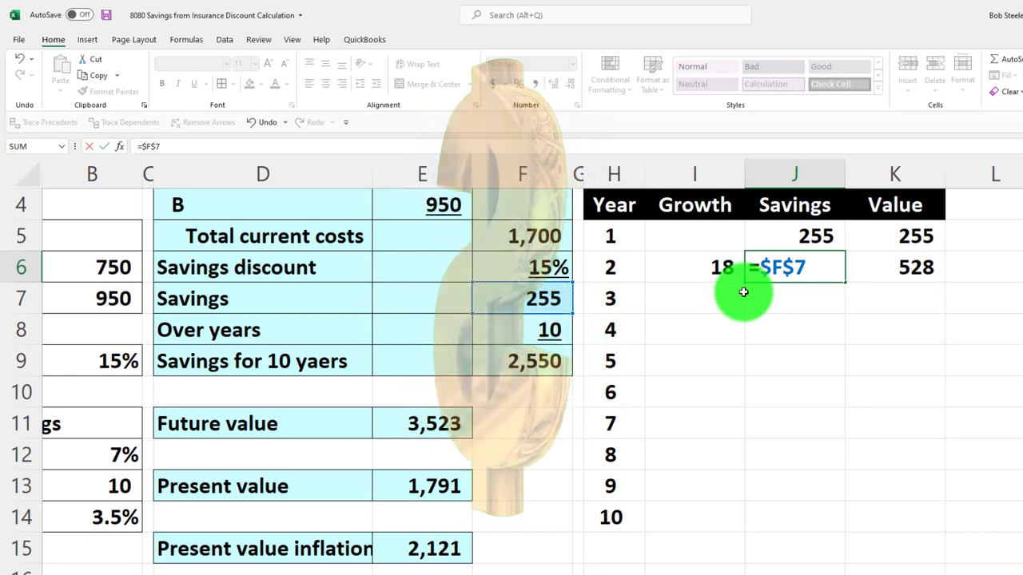
{"action": "key", "text": "Return"}
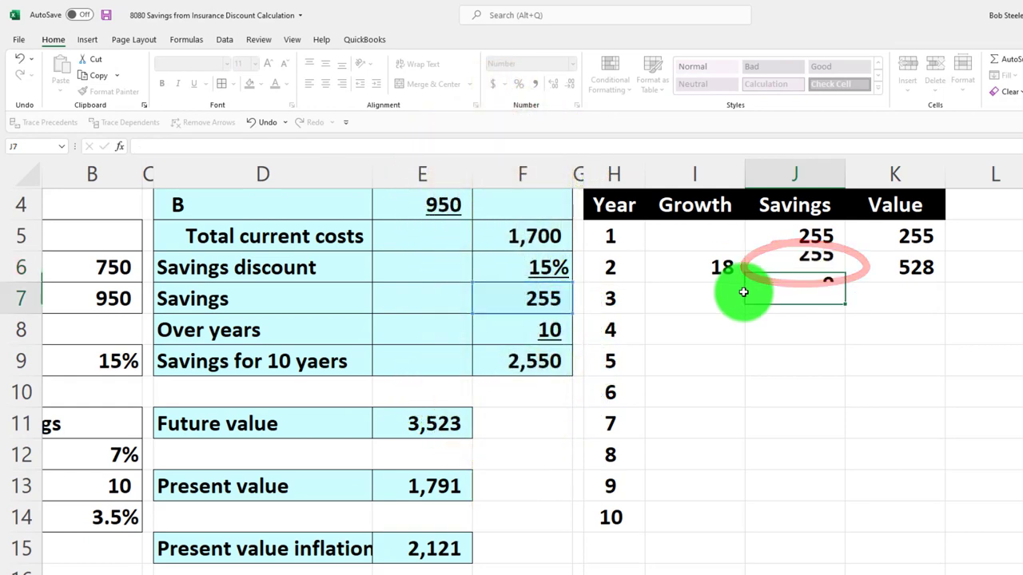
Review the K6 value formula and fill the year 2 growth, savings and value formulas in I6:K6 down through year 10
{"action": "double_click", "coordinate": [891, 268]}
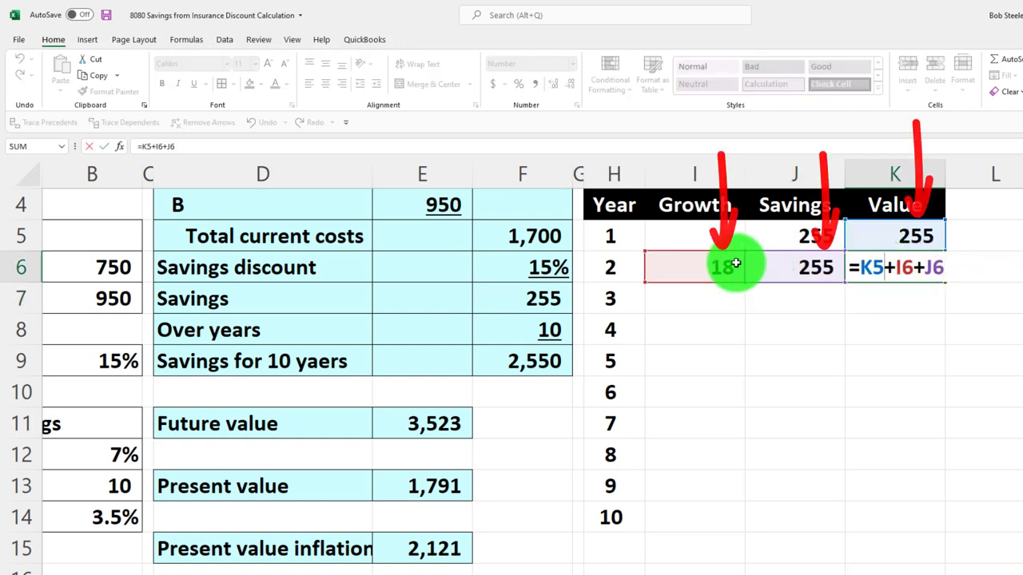
{"action": "key", "text": "Return"}
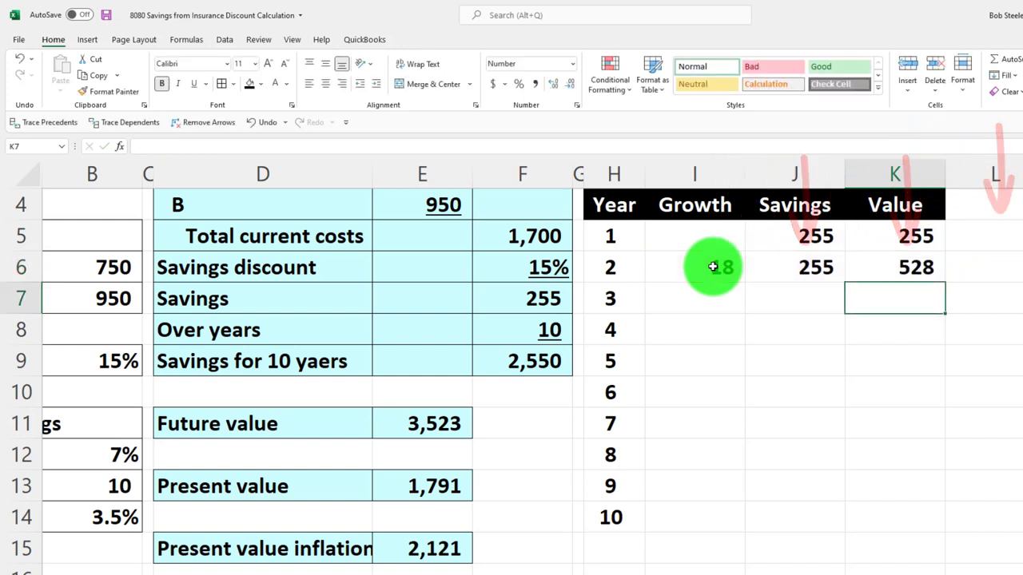
{"action": "left_click_drag", "start_coordinate": [713, 267], "coordinate": [947, 280]}
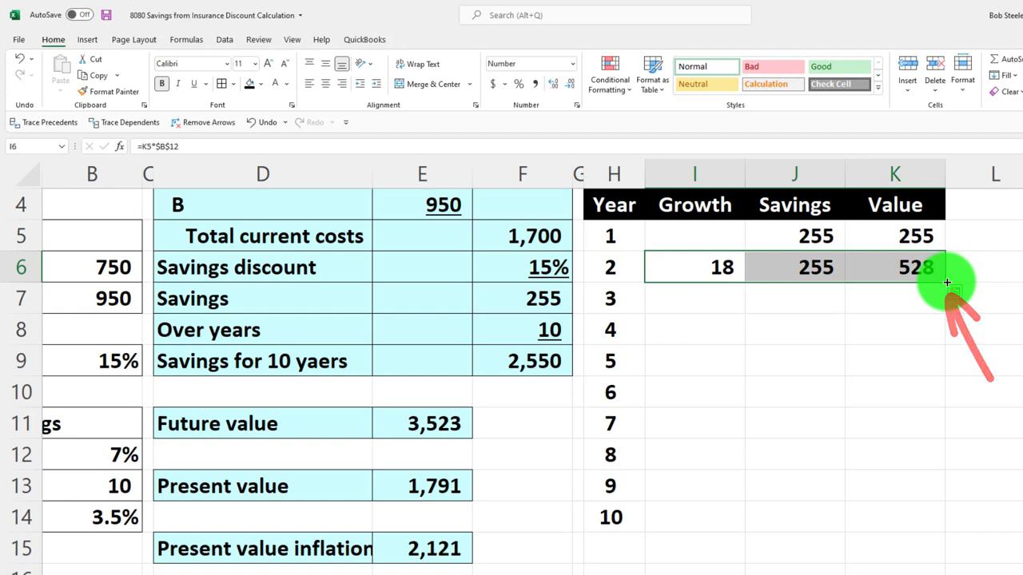
{"action": "double_click", "coordinate": [947, 282]}
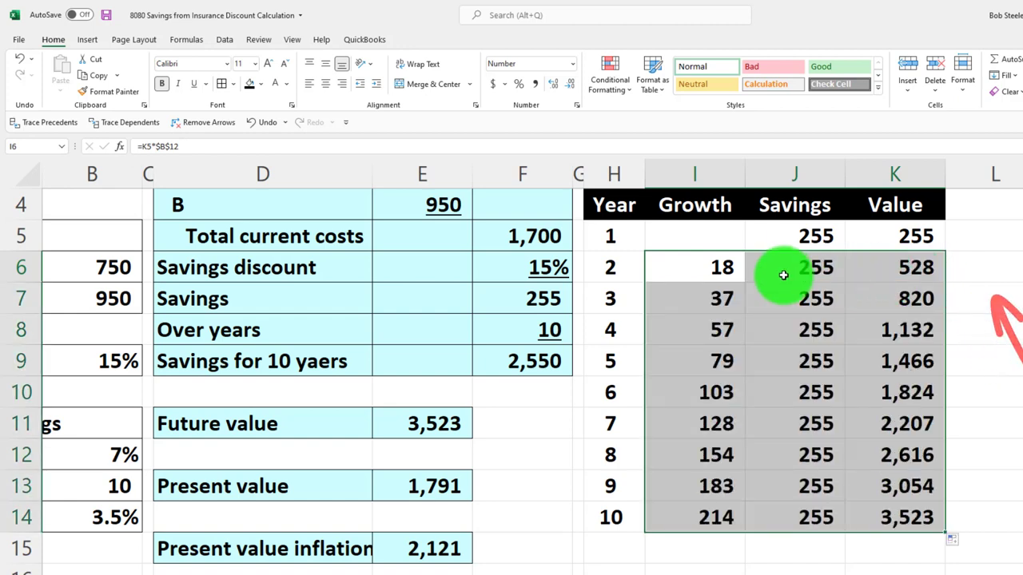
{"action": "left_click", "coordinate": [879, 518]}
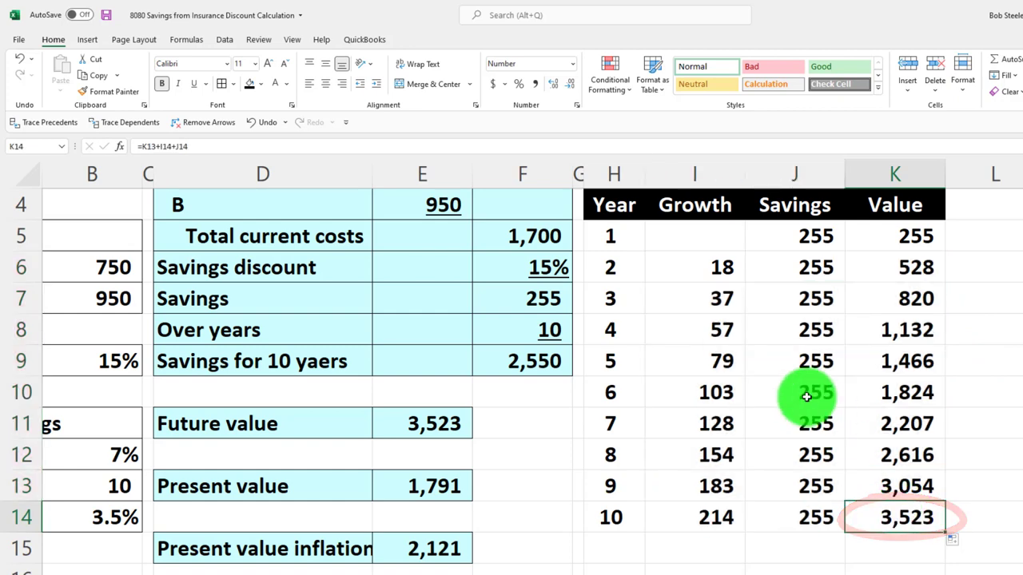
{"action": "left_click", "coordinate": [621, 238]}
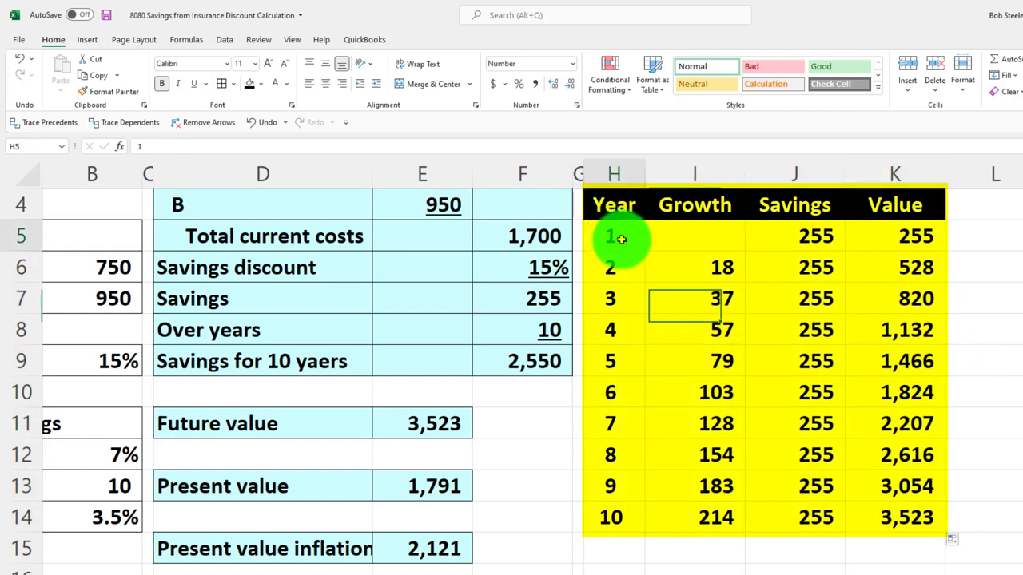
Apply cell borders and the recently used light blue fill to the year table in H5:K14
{"action": "left_click_drag", "start_coordinate": [621, 238], "coordinate": [861, 518]}
{"action": "left_click", "coordinate": [261, 84]}
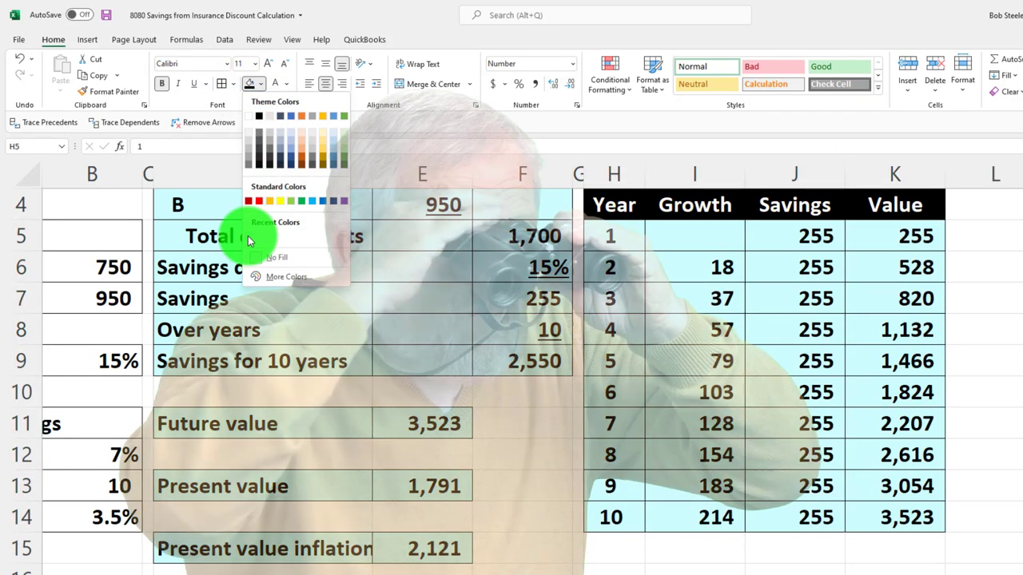
{"action": "left_click", "coordinate": [249, 236]}
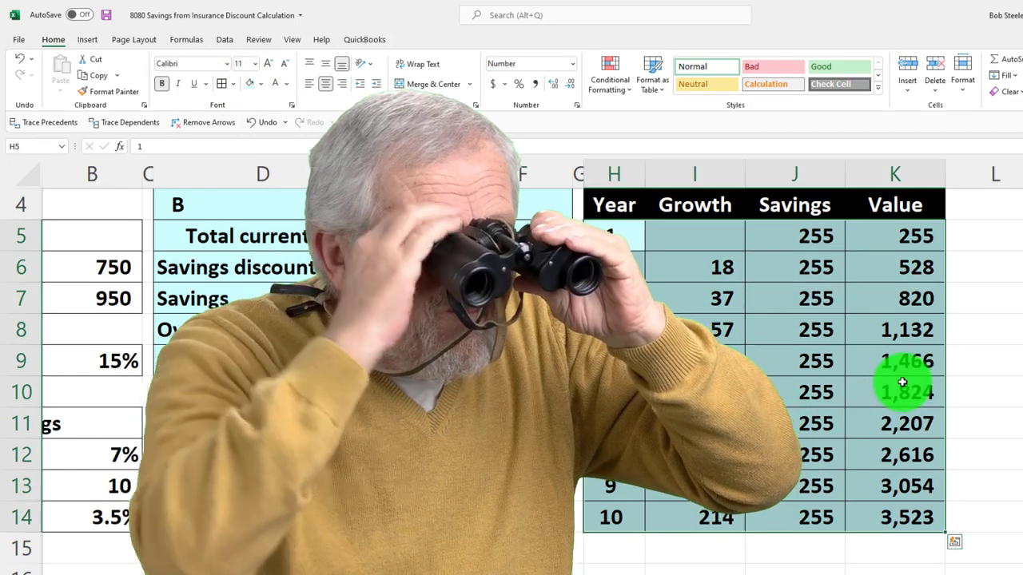
Compare the year 10 value in K14 with the future value calculated in E11
{"action": "left_click", "coordinate": [909, 519]}
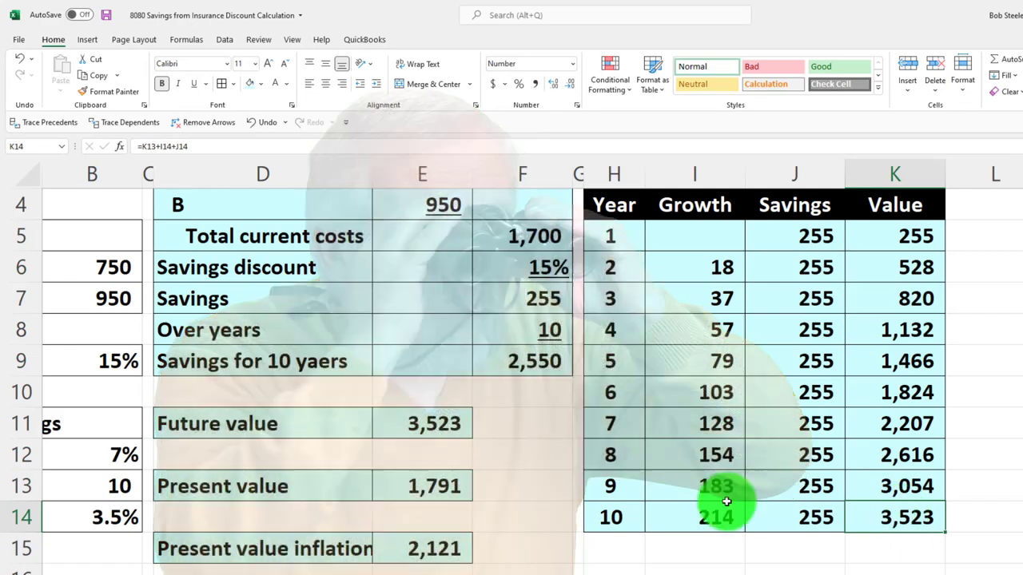
{"action": "left_click", "coordinate": [450, 422]}
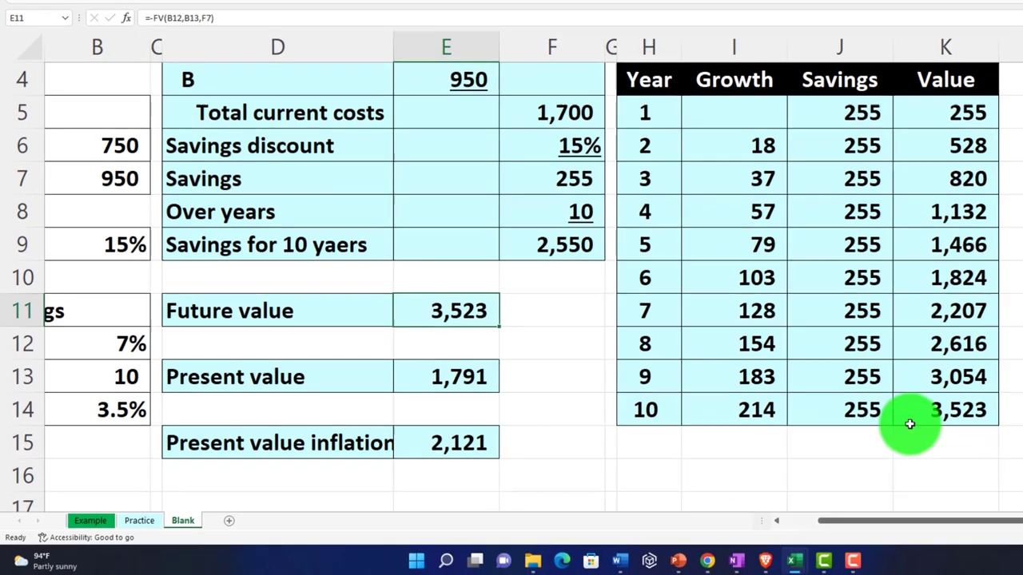
{"action": "left_click", "coordinate": [901, 484]}
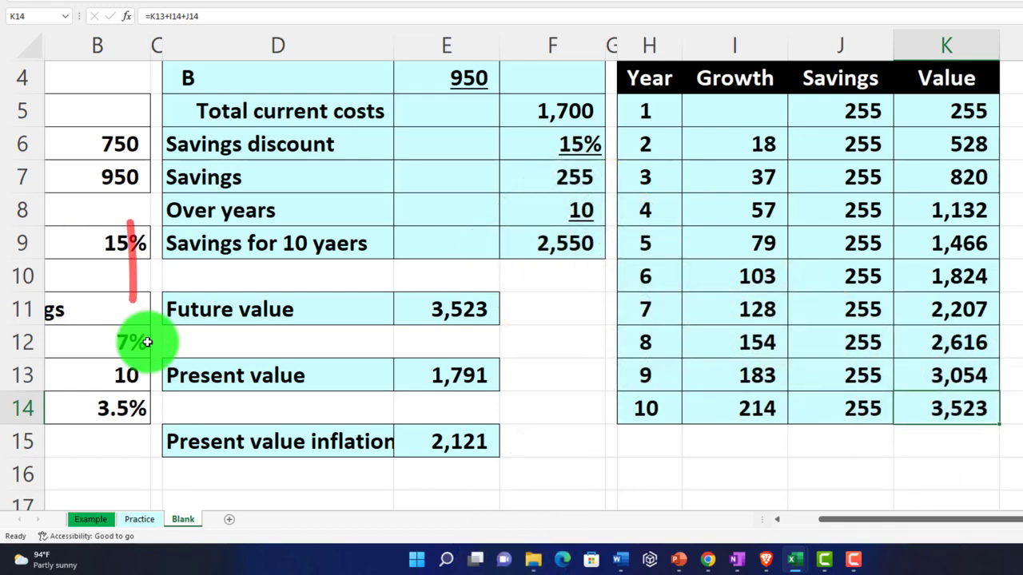
Enter the label Present value in H16, below the year table, and go to K16
{"action": "left_click", "coordinate": [656, 472]}
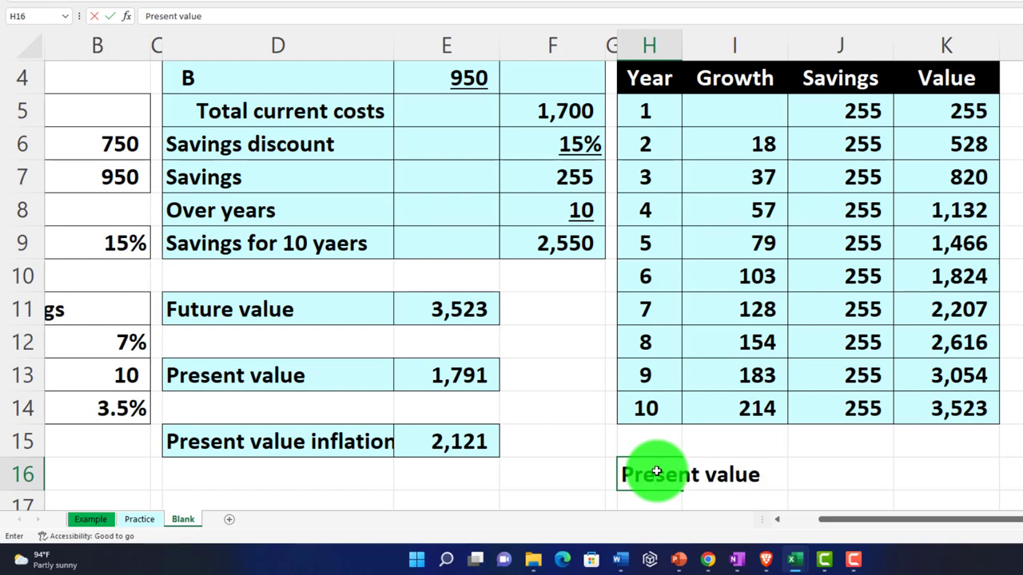
{"action": "key", "text": "Tab"}
{"action": "key", "text": "Tab"}
{"action": "key", "text": "Tab"}
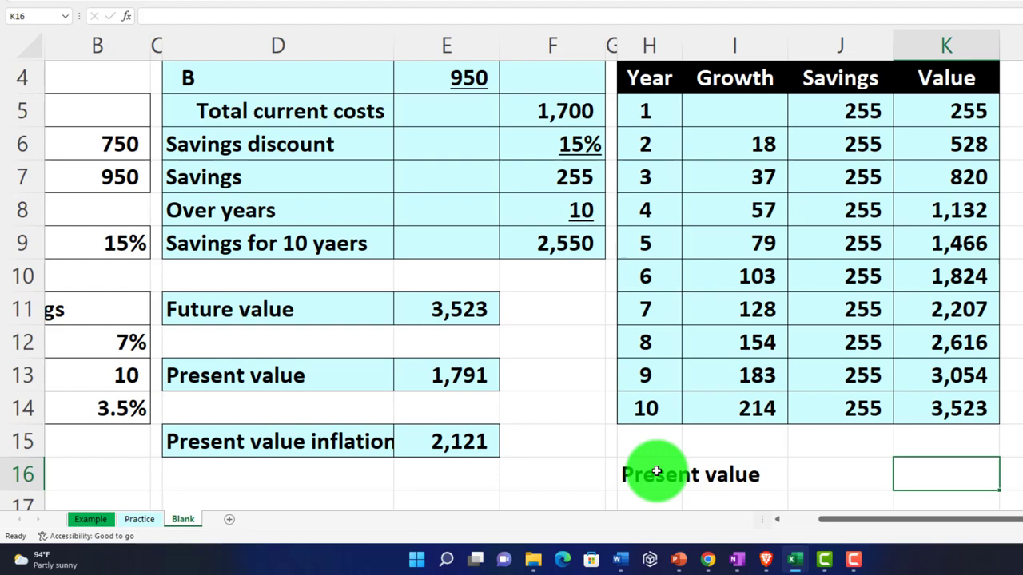
Begin a negative PV formula in K16 with the interest rate in B12 as its rate
{"action": "type", "text": "-p"}
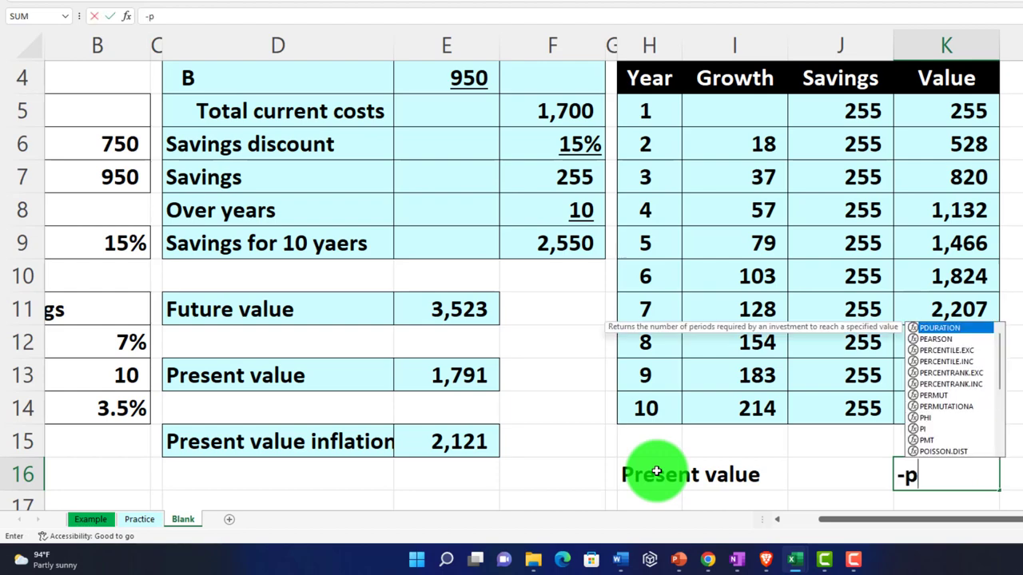
{"action": "type", "text": "v("}
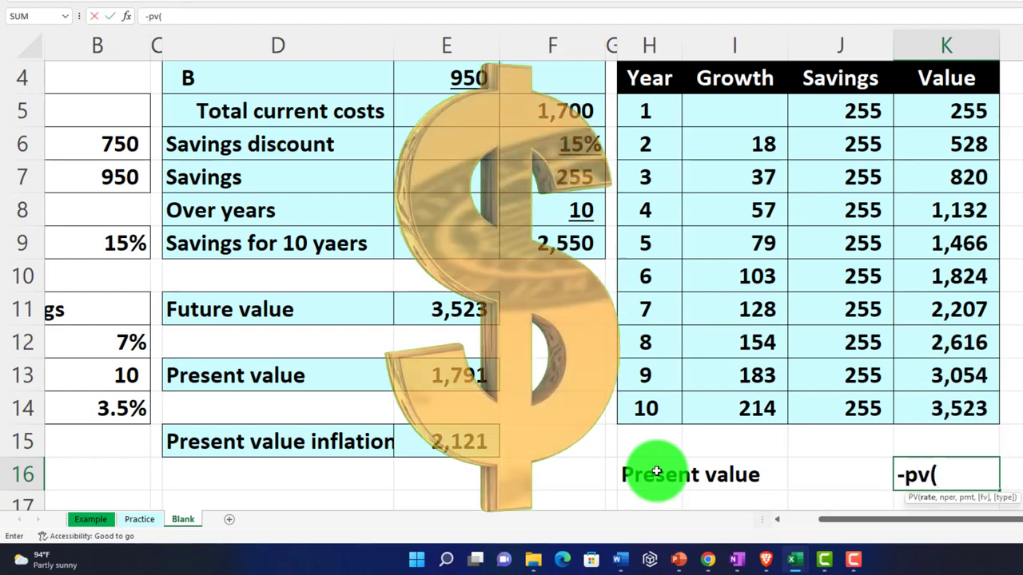
{"action": "key", "text": "Left"}
{"action": "key", "text": "Left"}
{"action": "key", "text": "Left"}
{"action": "key", "text": "Left"}
{"action": "key", "text": "Left"}
{"action": "key", "text": "Left"}
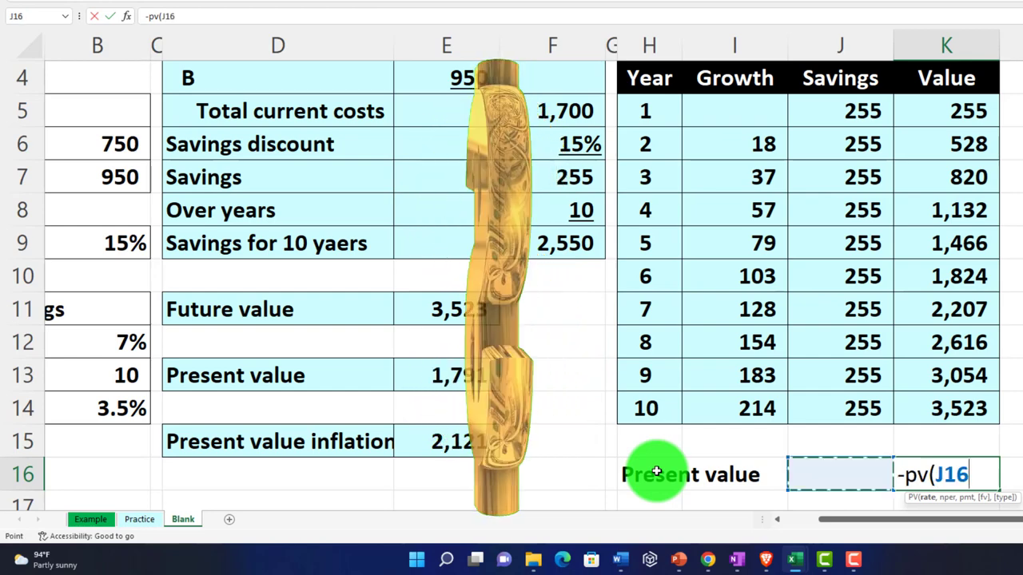
{"action": "key", "text": "Left"}
{"action": "key", "text": "Left"}
{"action": "key", "text": "Left"}
{"action": "key", "text": "Up"}
{"action": "key", "text": "Up"}
{"action": "key", "text": "Up"}
{"action": "key", "text": "Up"}
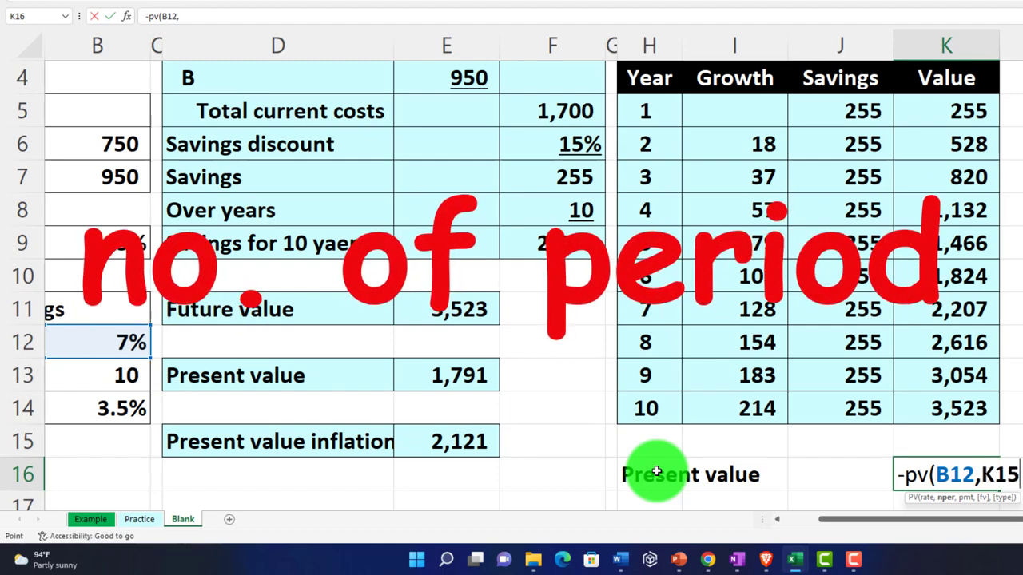
Complete K16 as =-PV(B12,H14,,K14), leaving the payment empty, and compare it with the present value in E13
{"action": "type", "text": ","}
{"action": "key", "text": "Up"}
{"action": "key", "text": "Left"}
{"action": "key", "text": "Left"}
{"action": "key", "text": "Left"}
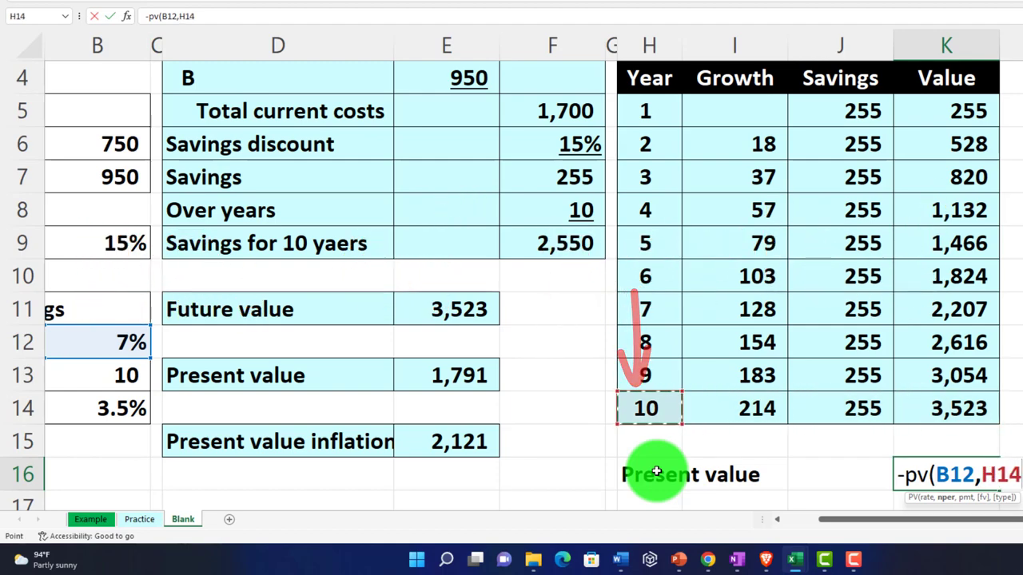
{"action": "type", "text": ",,"}
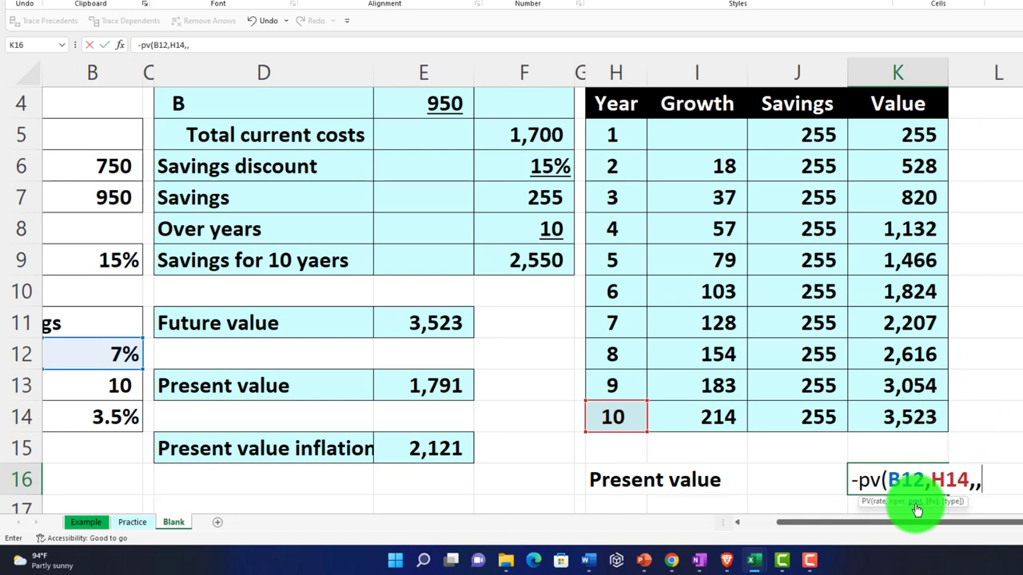
{"action": "left_click", "coordinate": [887, 417]}
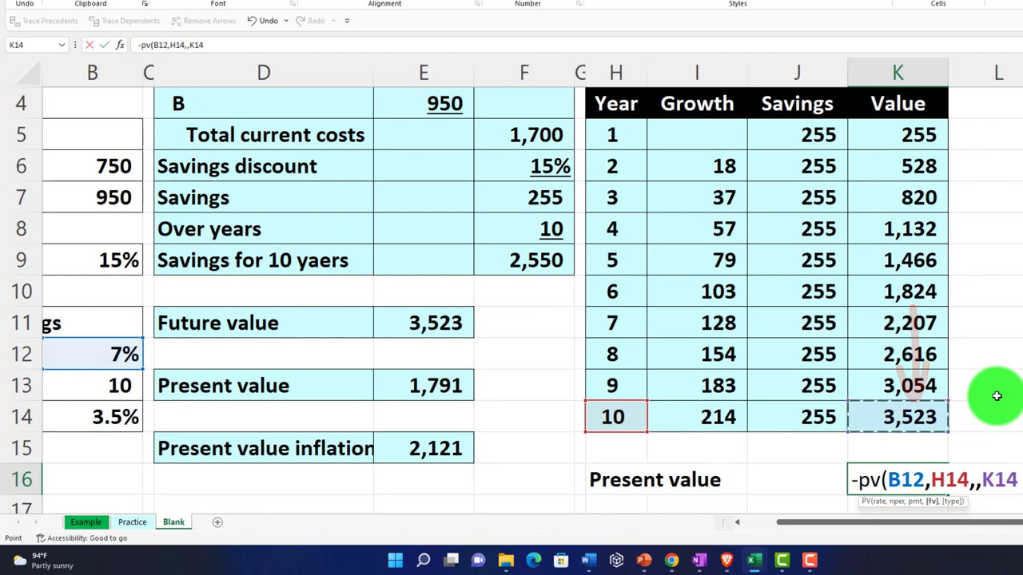
{"action": "key", "text": "Return"}
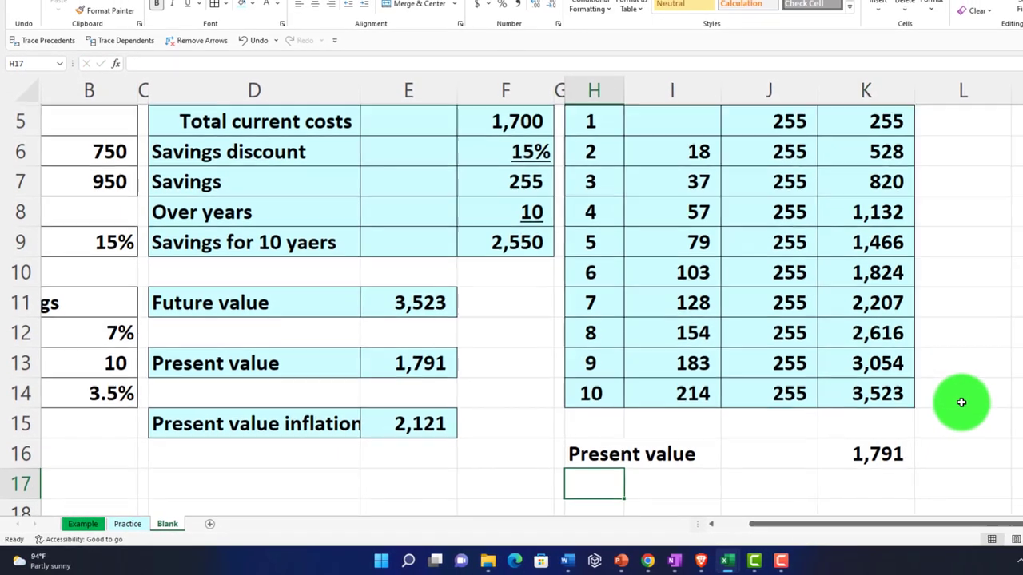
{"action": "left_click", "coordinate": [869, 456]}
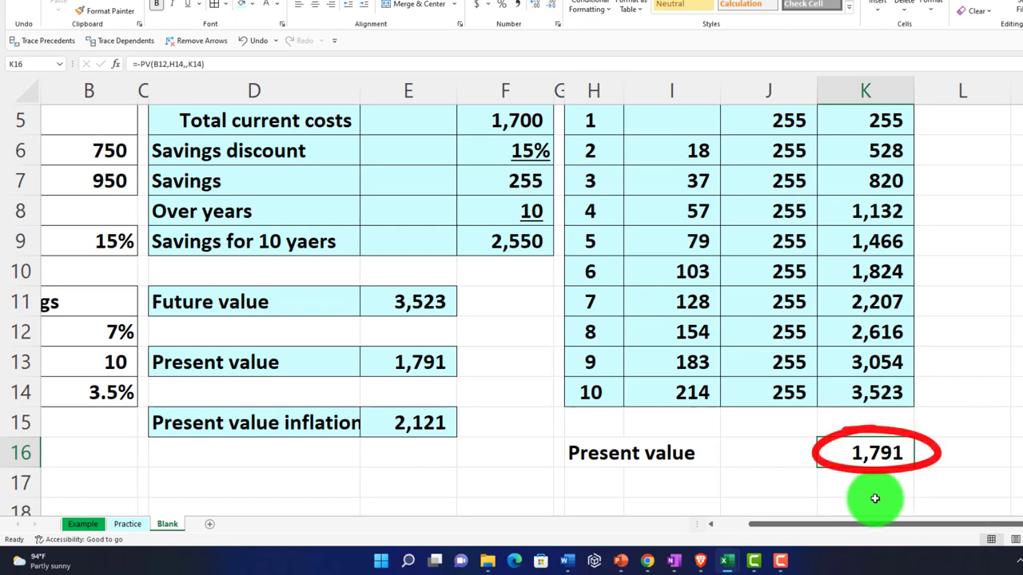
{"action": "left_click", "coordinate": [422, 362]}
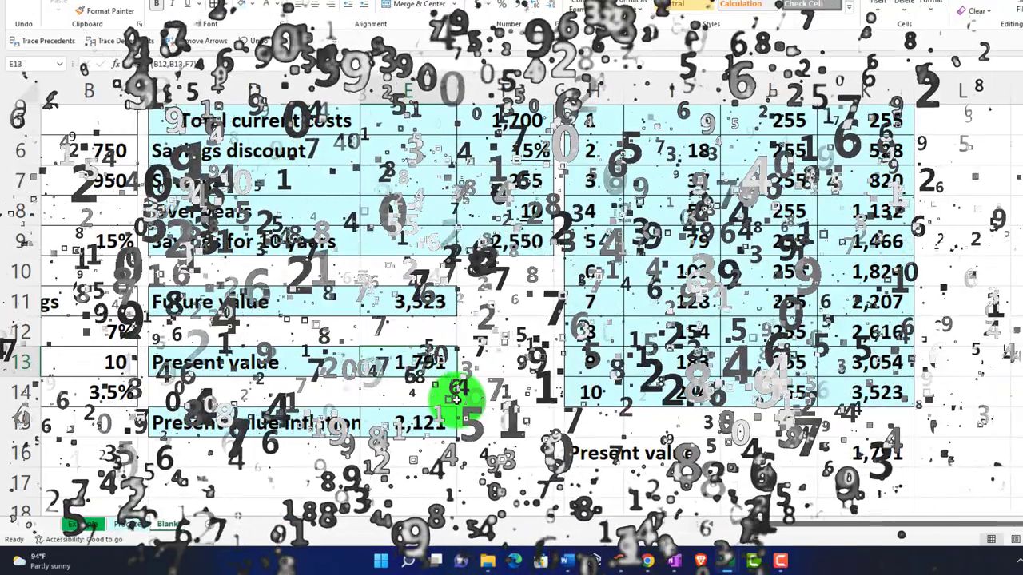
Apply cell borders and the light blue fill to the present value row in H16:K16
{"action": "scroll", "coordinate": [455, 397], "scroll_direction": "down", "scroll_amount": 1}
{"action": "left_click_drag", "start_coordinate": [587, 391], "coordinate": [839, 393]}
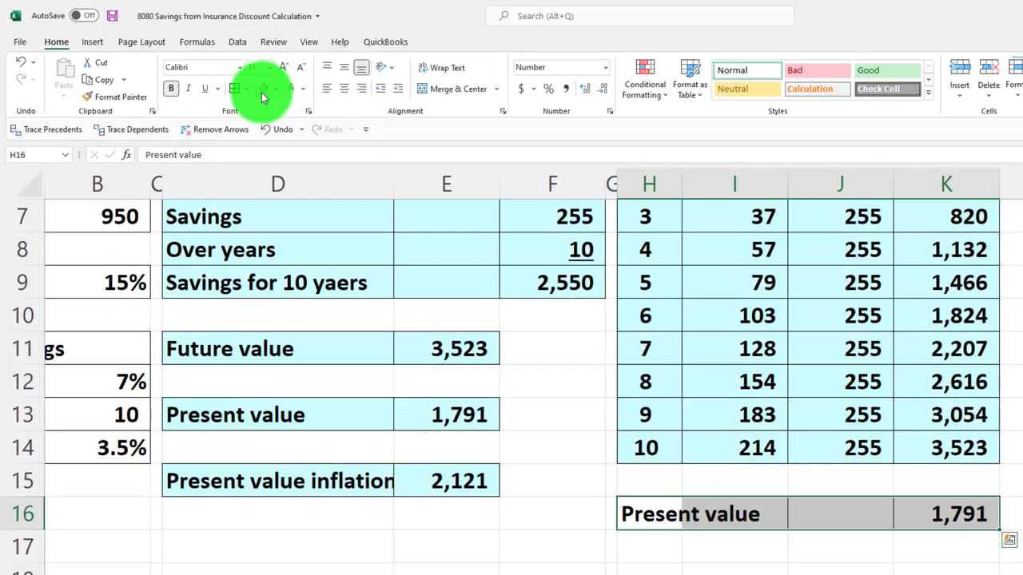
{"action": "left_click", "coordinate": [264, 89]}
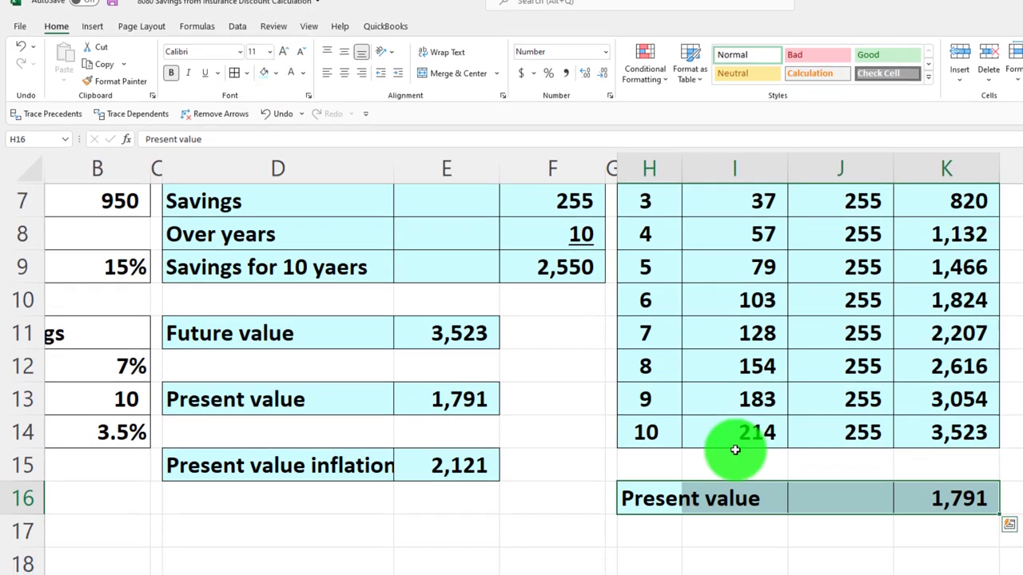
Delete the empty cells H1:K3 above the year table, shifting the cells below up
{"action": "scroll", "coordinate": [735, 432], "scroll_direction": "up", "scroll_amount": 2}
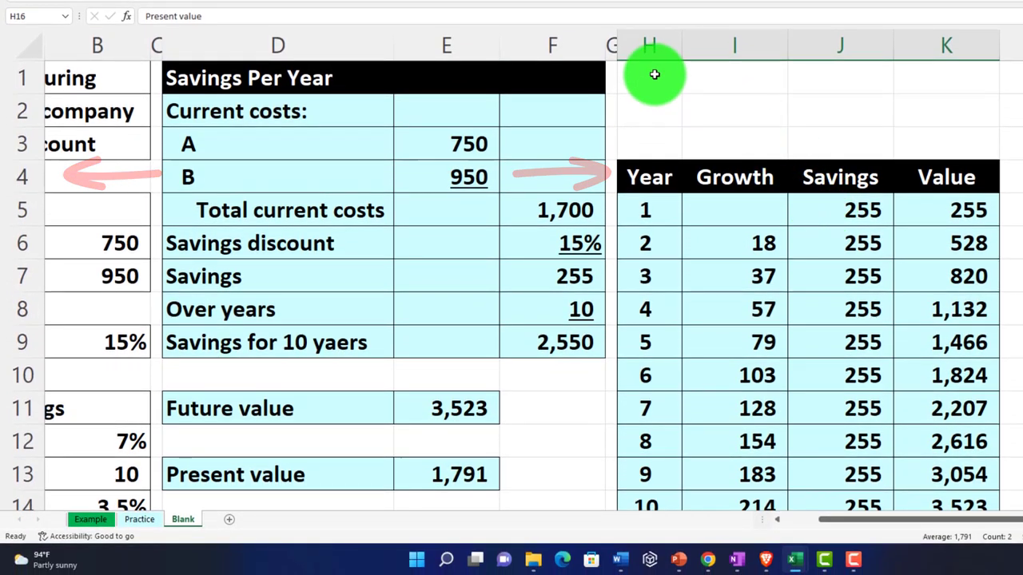
{"action": "left_click_drag", "start_coordinate": [653, 74], "coordinate": [924, 131]}
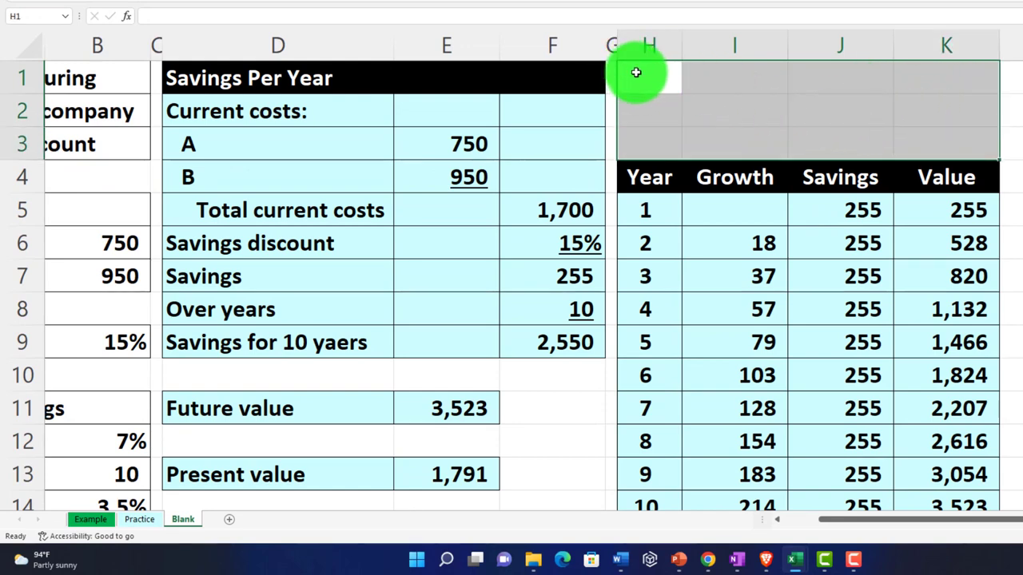
{"action": "left_click", "coordinate": [636, 73]}
{"action": "left_click_drag", "start_coordinate": [636, 73], "coordinate": [932, 134]}
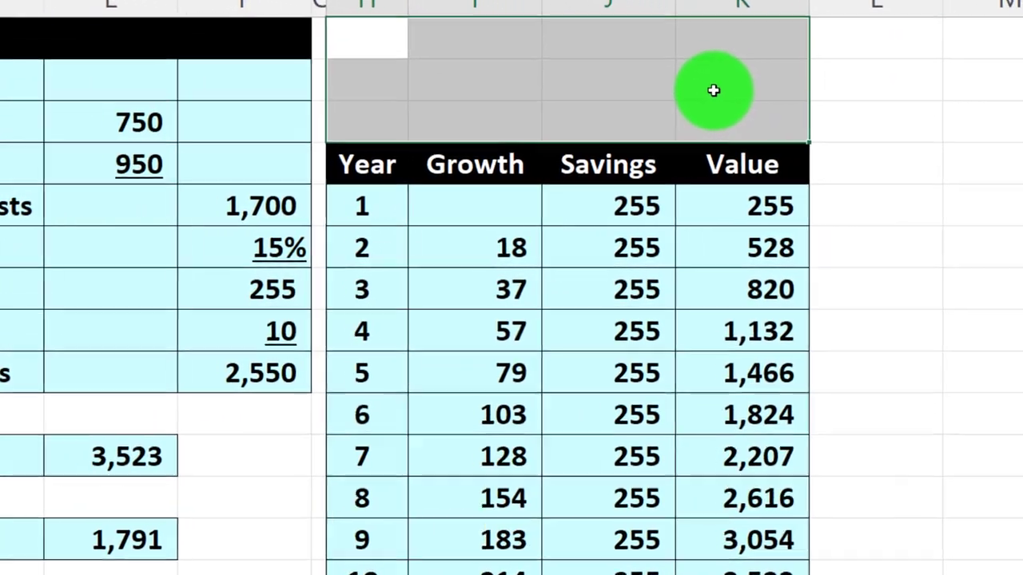
{"action": "right_click", "coordinate": [834, 107]}
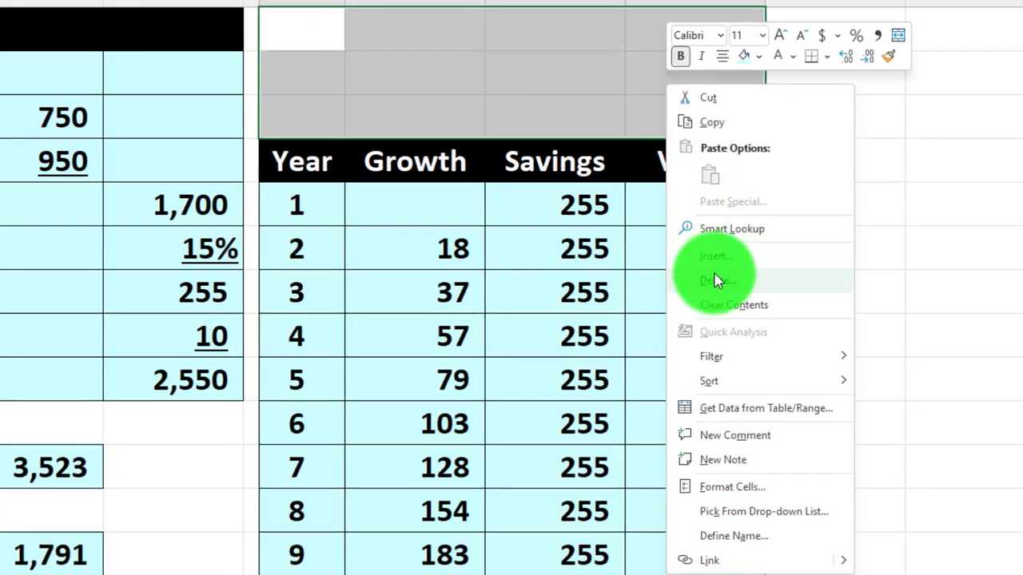
{"action": "left_click", "coordinate": [716, 279]}
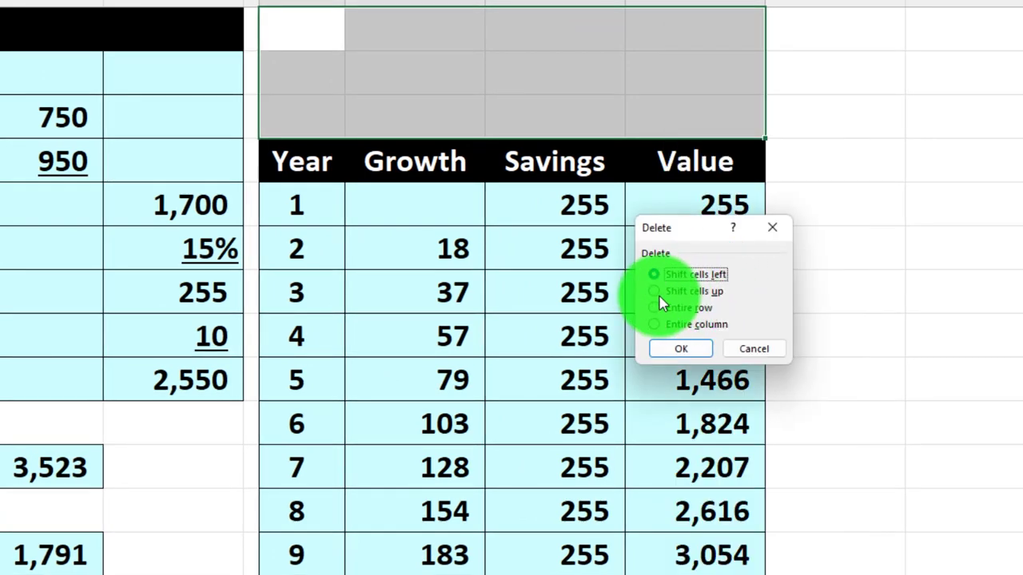
{"action": "left_click", "coordinate": [675, 349]}
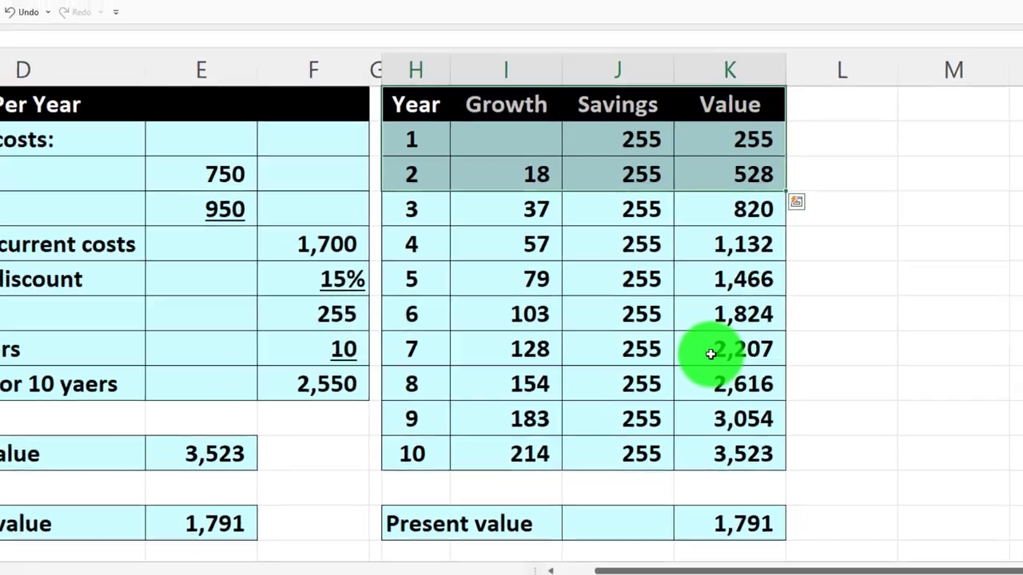
Review the moved year table together with the yearly savings in F7 and the ten-year savings in F9
{"action": "scroll", "coordinate": [696, 349], "scroll_direction": "down", "scroll_amount": 1}
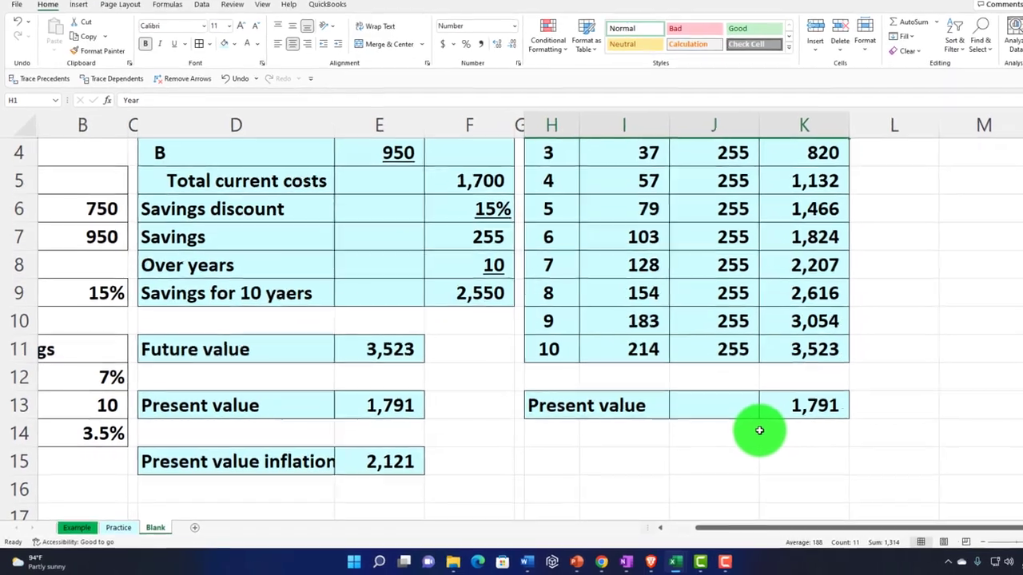
{"action": "scroll", "coordinate": [732, 436], "scroll_direction": "up", "scroll_amount": 1}
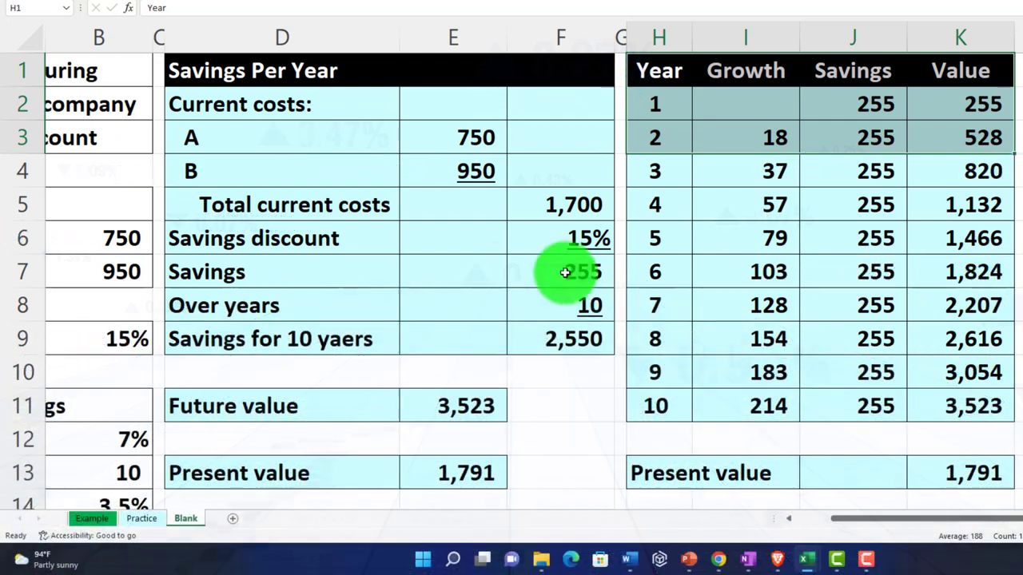
{"action": "left_click", "coordinate": [562, 270]}
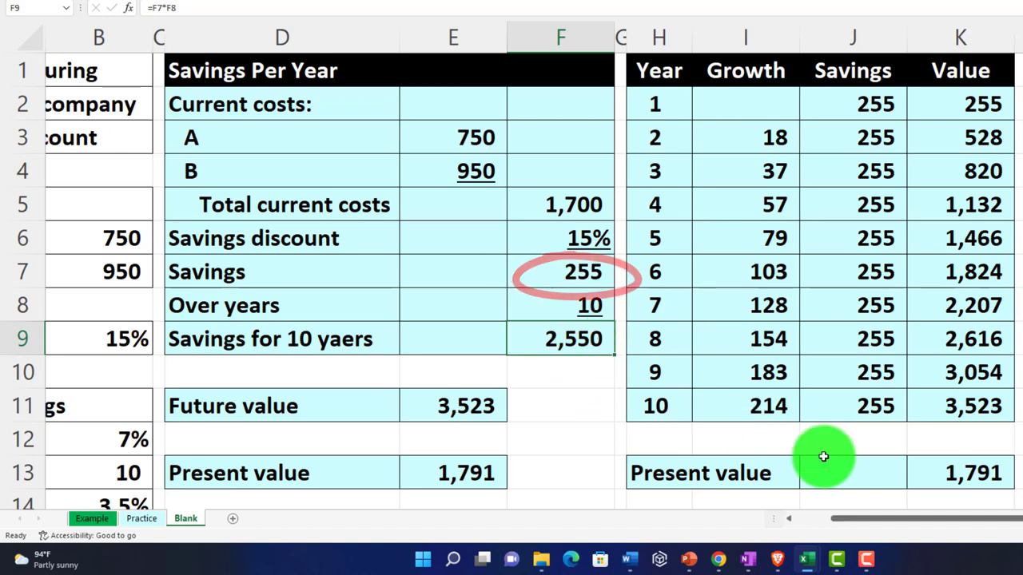
Test an 8% interest rate in B12 and restore the rate to 7%
{"action": "left_click_drag", "start_coordinate": [845, 520], "coordinate": [811, 521]}
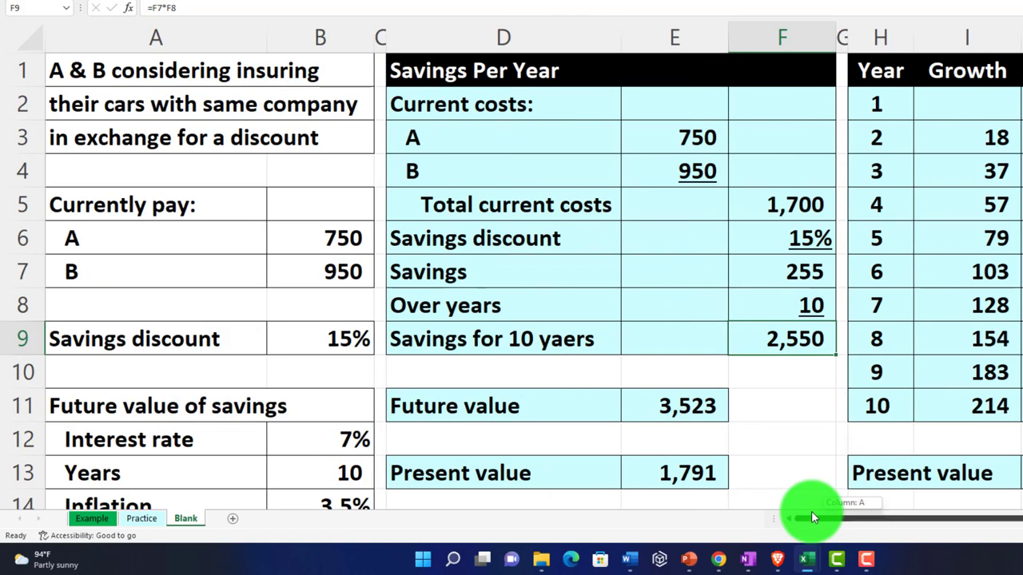
{"action": "left_click", "coordinate": [340, 439]}
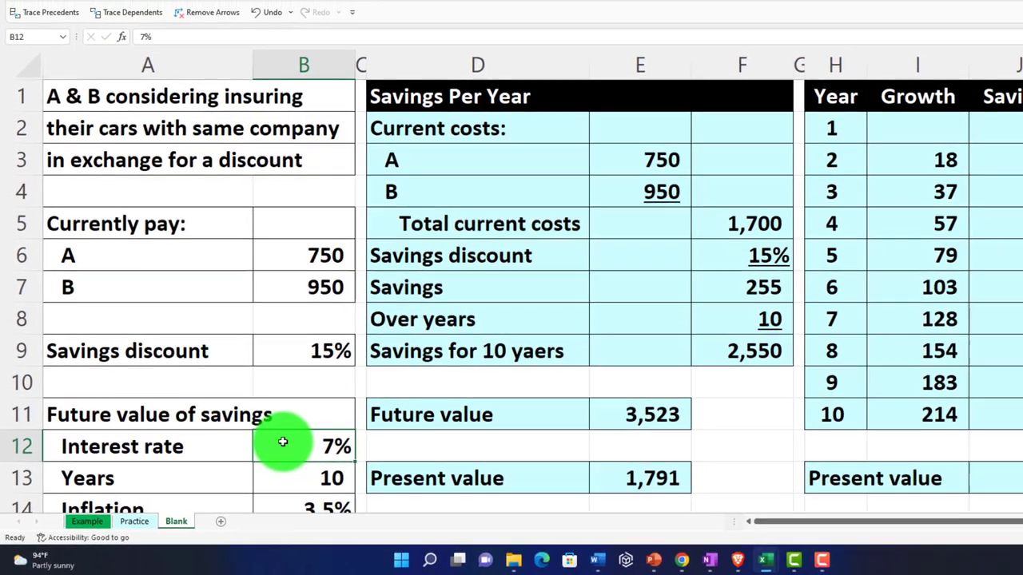
{"action": "type", "text": "8"}
{"action": "key", "text": "Return"}
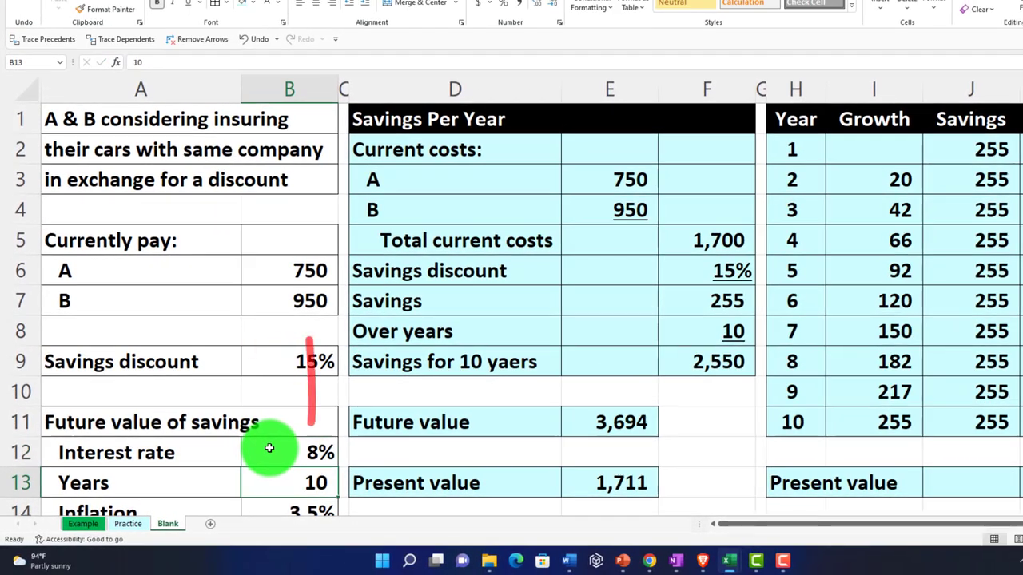
{"action": "left_click", "coordinate": [269, 448]}
{"action": "type", "text": "9"}
{"action": "key", "text": "ctrl+Return"}
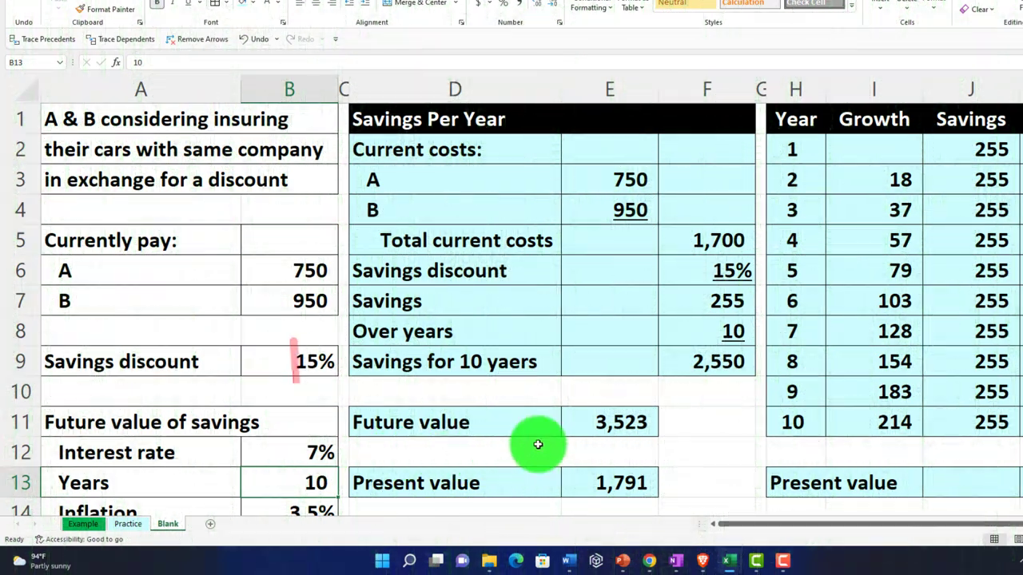
Examine the future value formula in E11 and the interest rate in B12 that it uses
{"action": "left_click", "coordinate": [605, 424]}
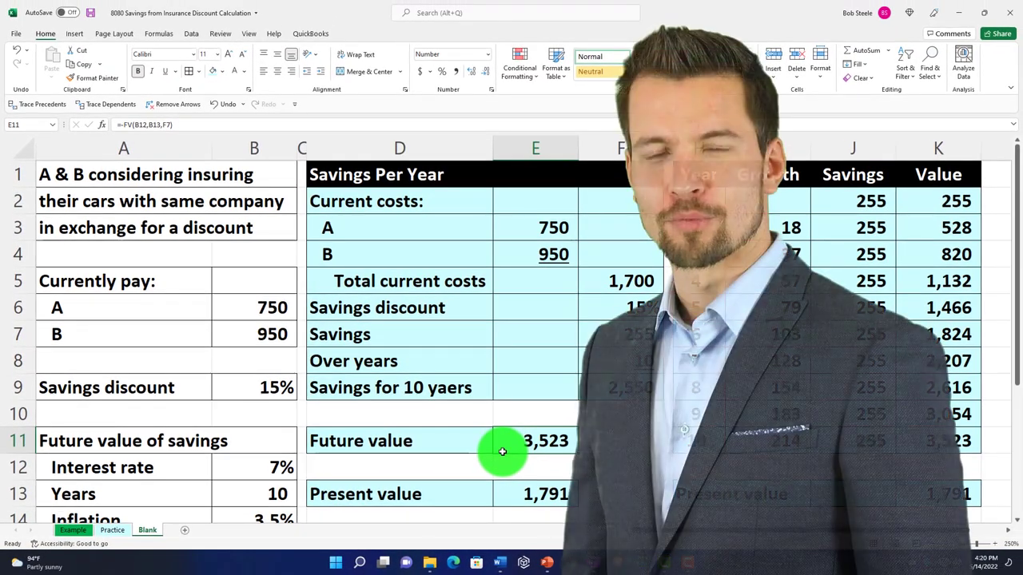
{"action": "scroll", "coordinate": [500, 454], "scroll_direction": "down", "scroll_amount": 1}
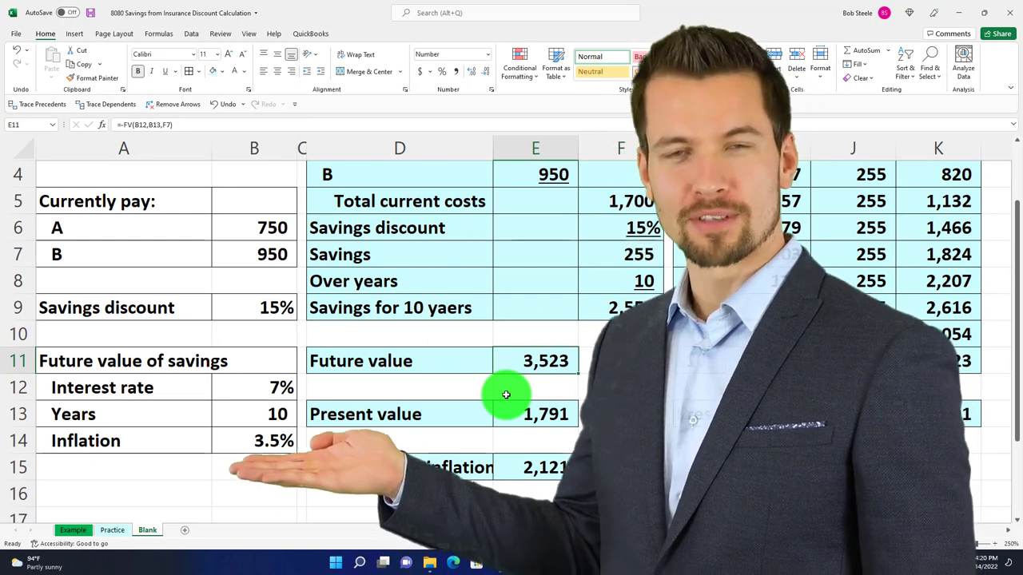
{"action": "left_click", "coordinate": [249, 388]}
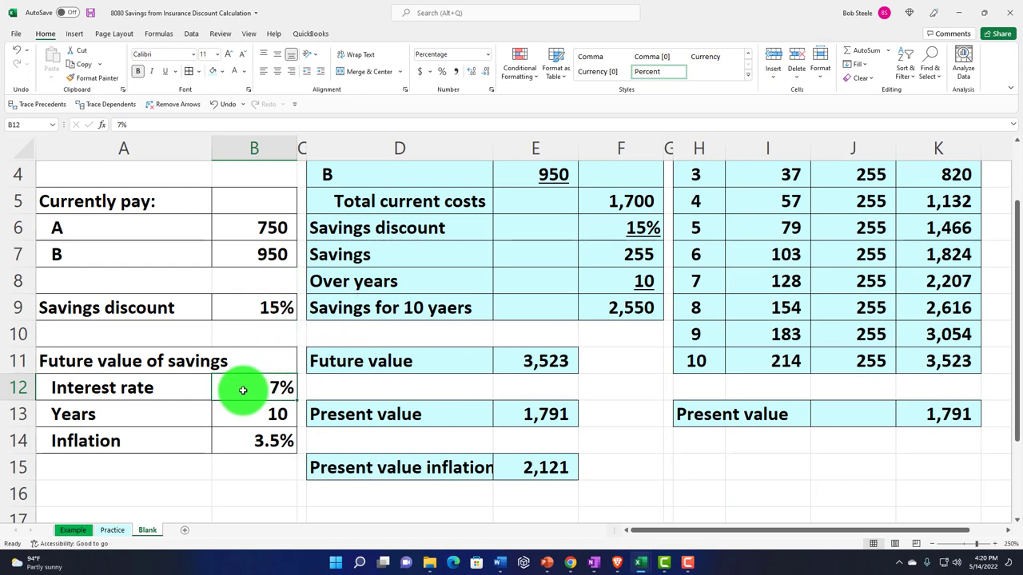
Review the ten-year savings in F9, the present value formula in E13 and the inflation-based present value formula in E15
{"action": "left_click", "coordinate": [612, 313]}
{"action": "left_click_drag", "start_coordinate": [612, 313], "coordinate": [606, 339]}
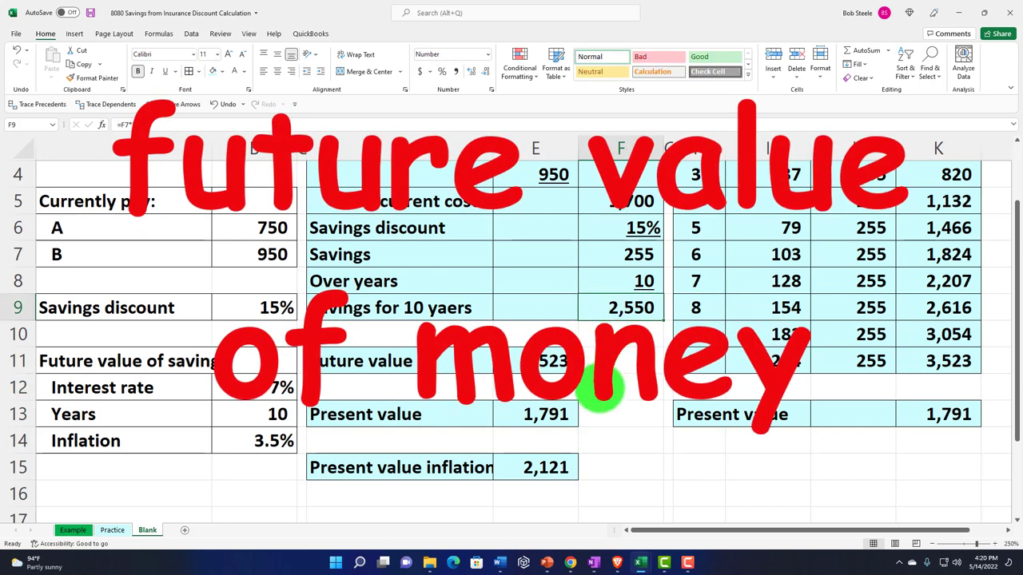
{"action": "left_click", "coordinate": [566, 409]}
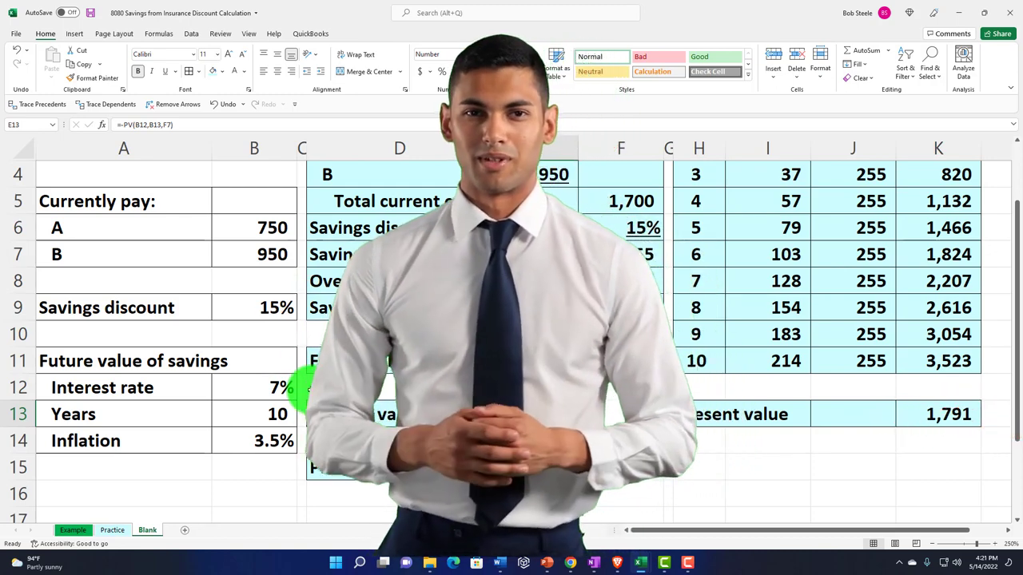
{"action": "left_click", "coordinate": [305, 441]}
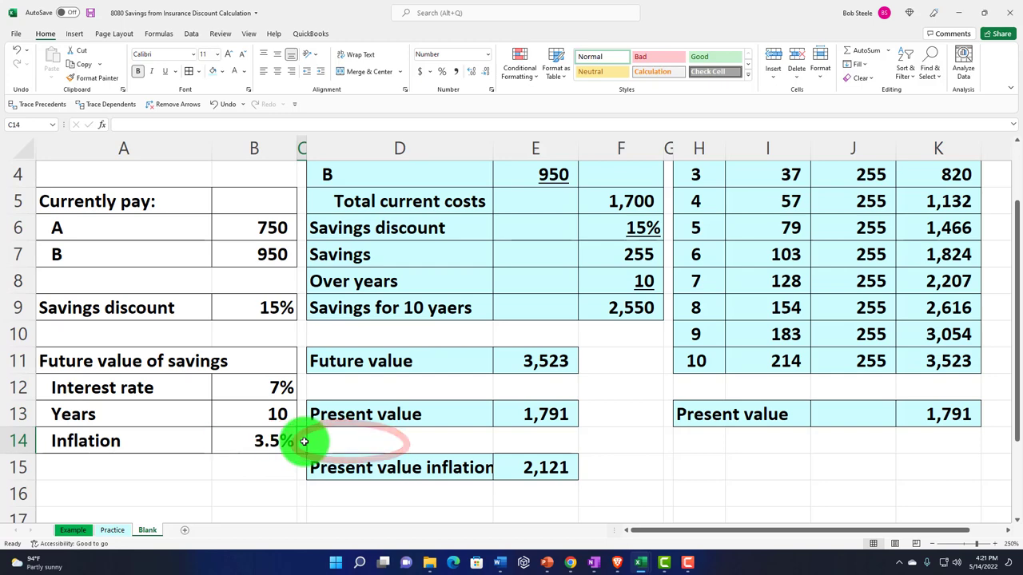
{"action": "left_click", "coordinate": [546, 467]}
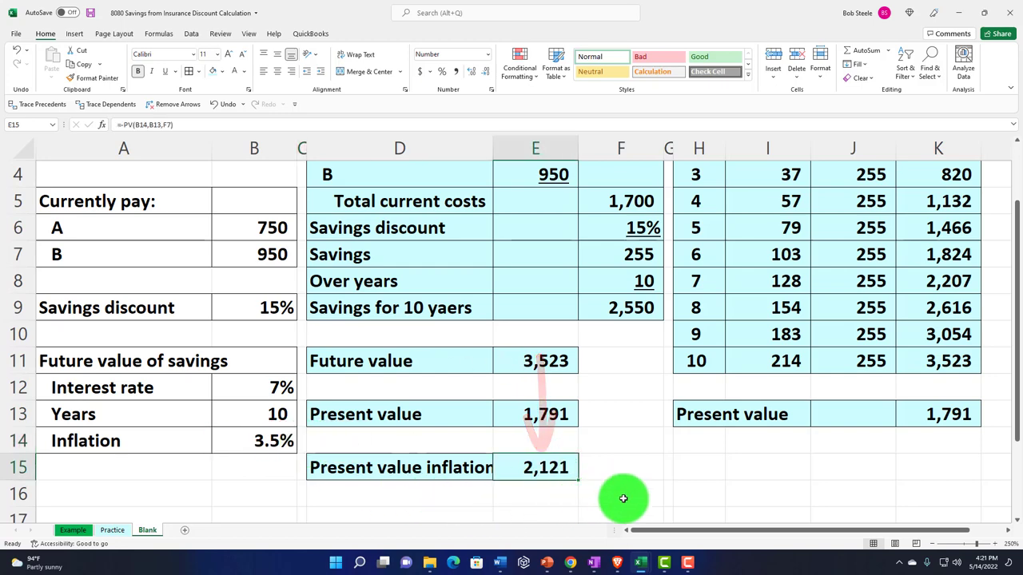
{"action": "scroll", "coordinate": [623, 499], "scroll_direction": "up", "scroll_amount": 1}
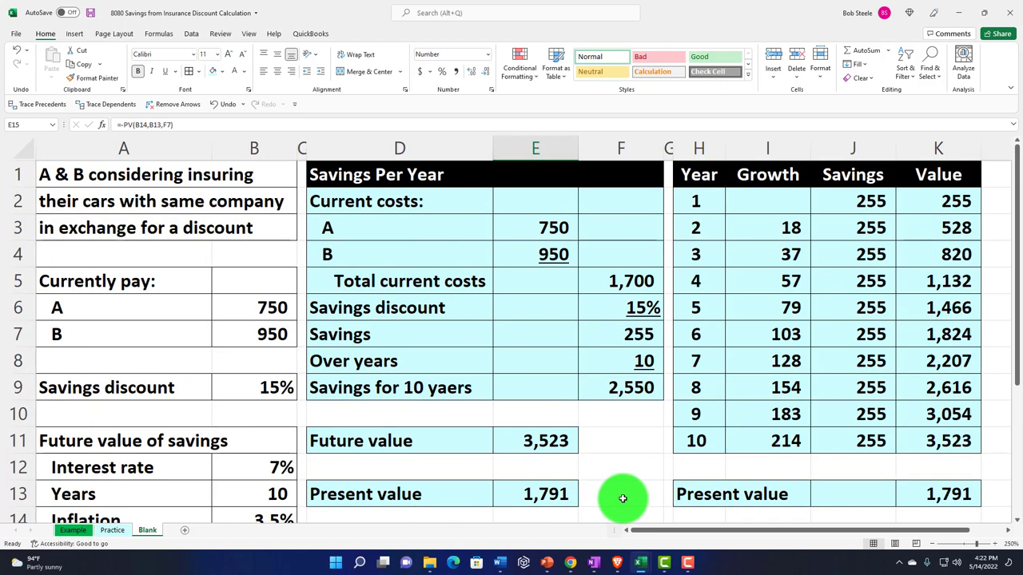
Copy the formatting and narrow width of spacer column G to column L, beside the year table
{"action": "left_click", "coordinate": [727, 221]}
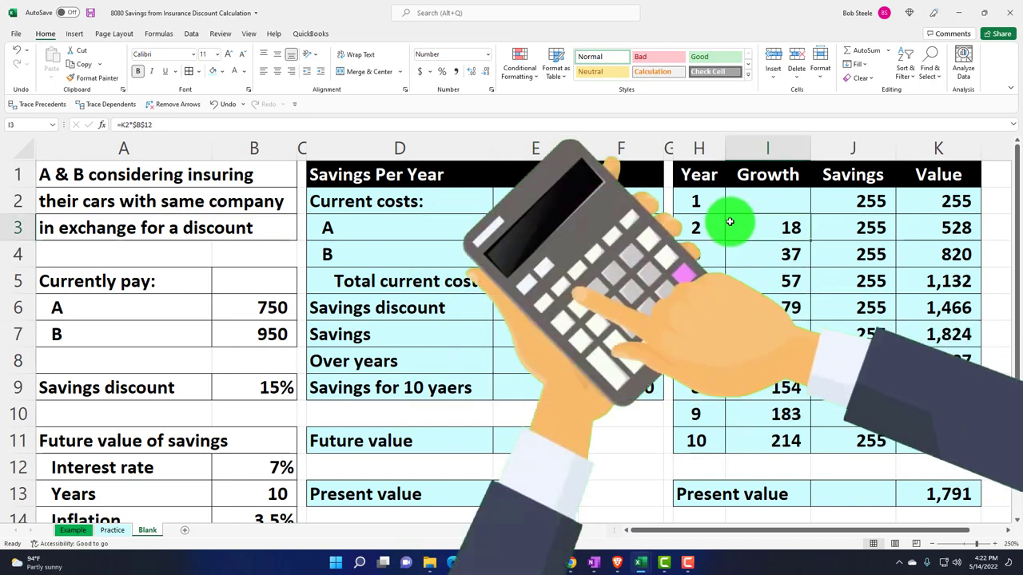
{"action": "key", "text": "Right"}
{"action": "key", "text": "Right"}
{"action": "key", "text": "Right"}
{"action": "key", "text": "Right"}
{"action": "key", "text": "Right"}
{"action": "key", "text": "Right"}
{"action": "key", "text": "Right"}
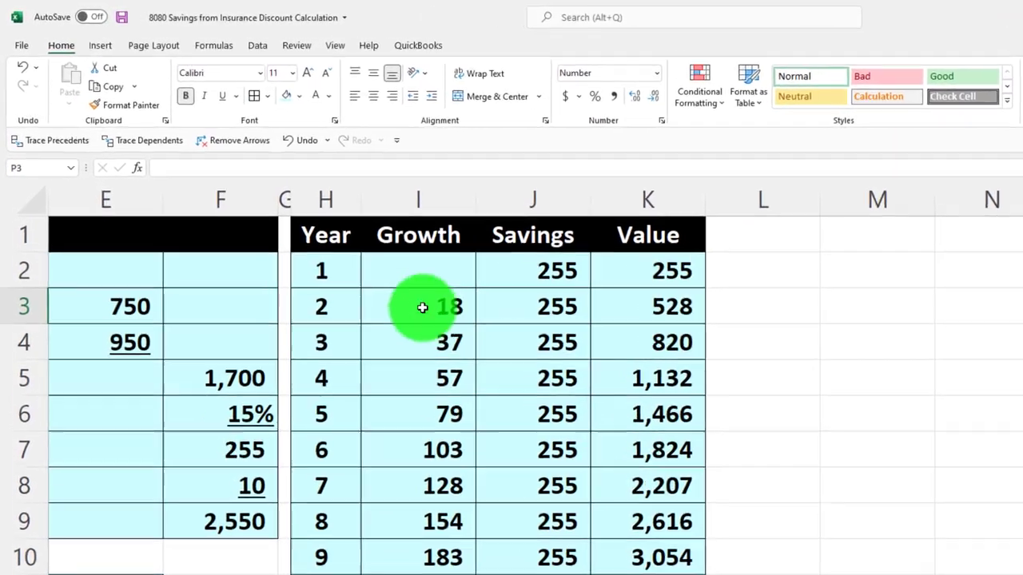
{"action": "left_click", "coordinate": [284, 199]}
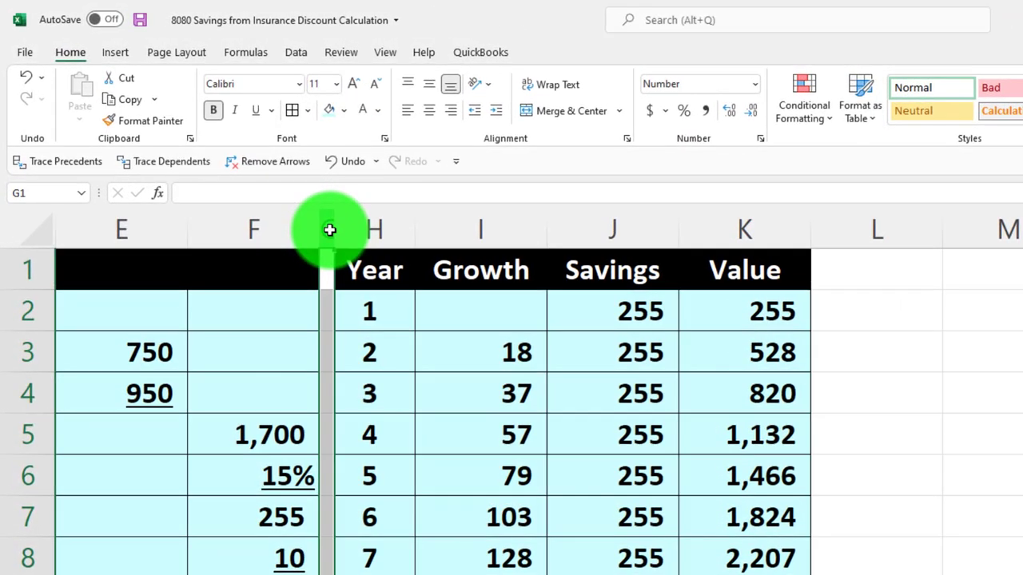
{"action": "left_click", "coordinate": [116, 128]}
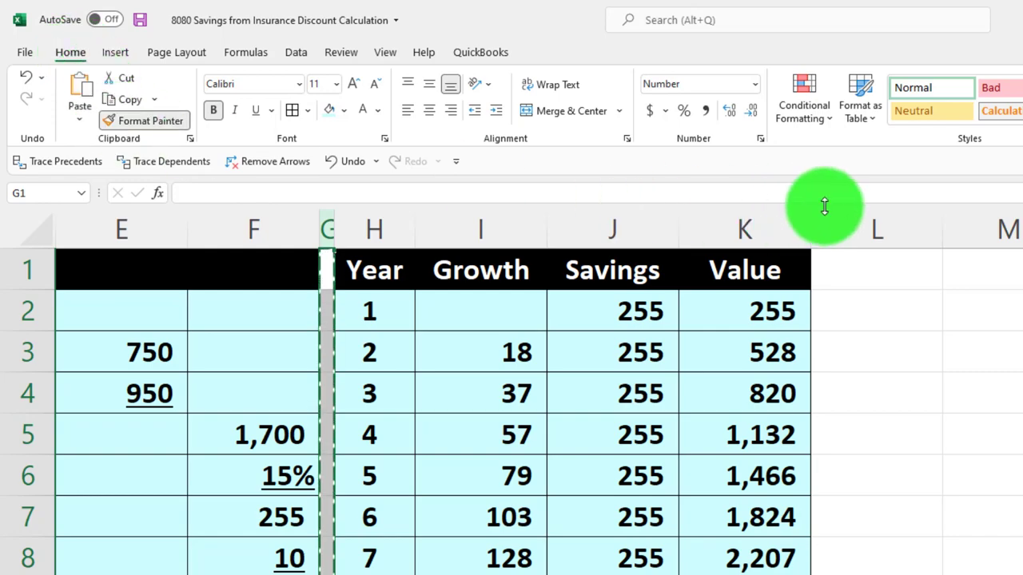
{"action": "left_click", "coordinate": [874, 230]}
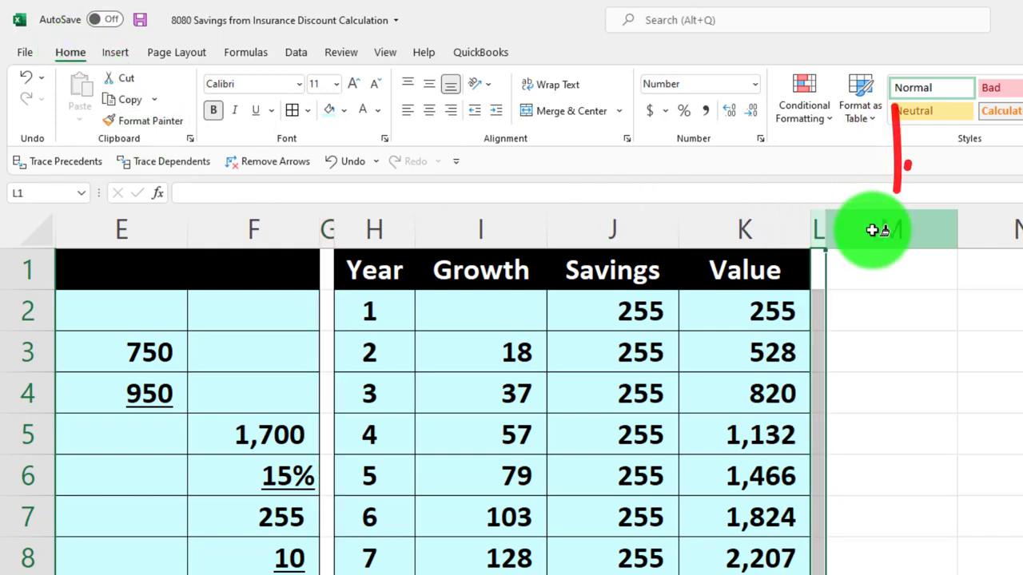
Enter the headers Year, Savigns and PV in cells M1 to O1 to start a second table
{"action": "left_click", "coordinate": [884, 272]}
{"action": "type", "text": "Year"}
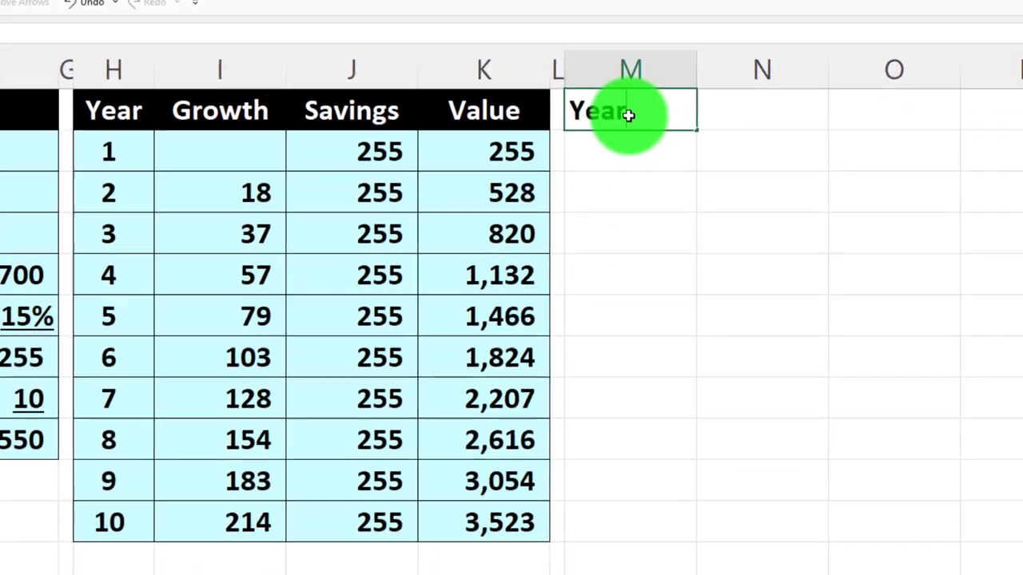
{"action": "key", "text": "Tab"}
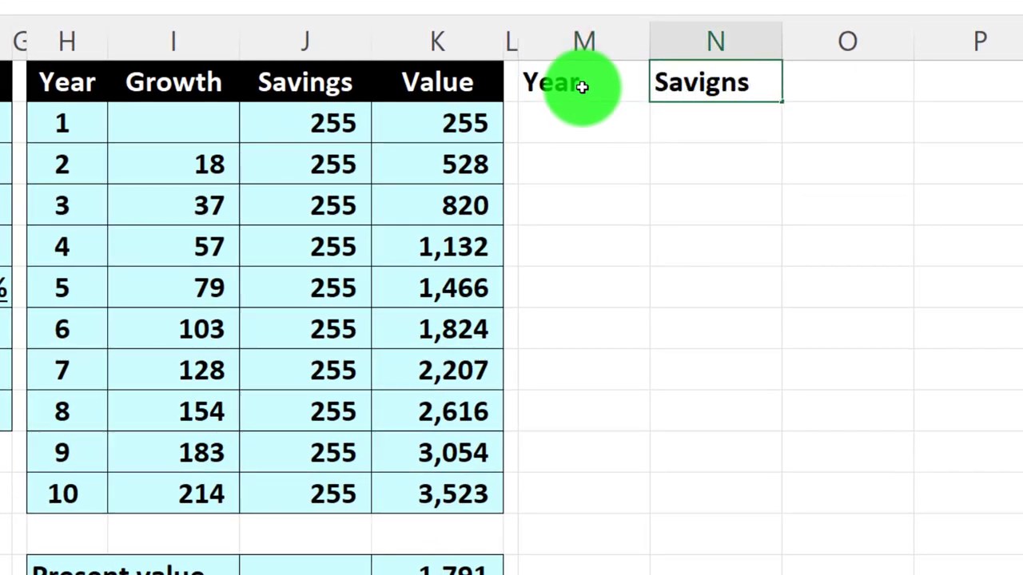
{"action": "type", "text": "Savigns"}
{"action": "key", "text": "Tab"}
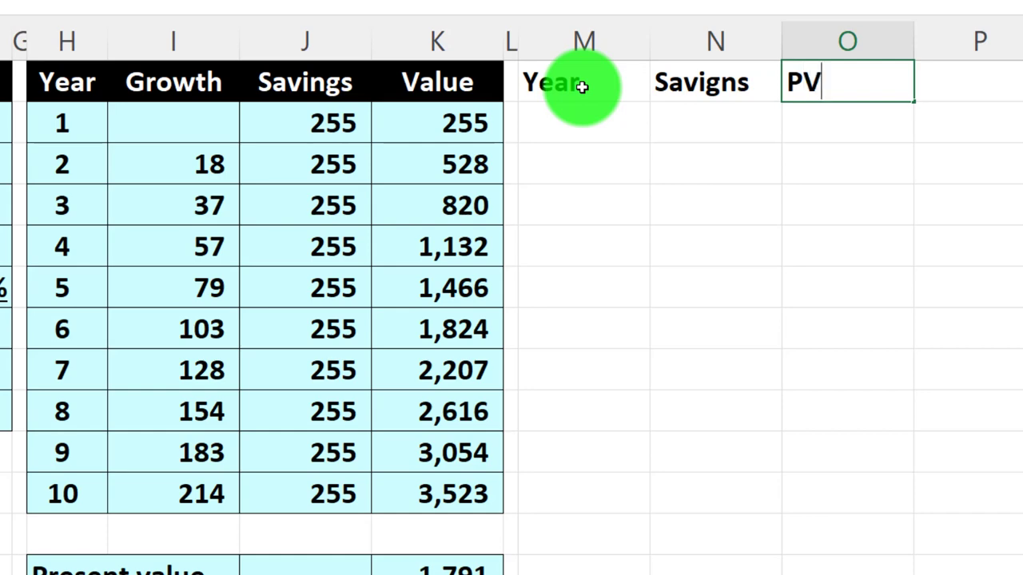
{"action": "type", "text": "PV"}
{"action": "key", "text": "Return"}
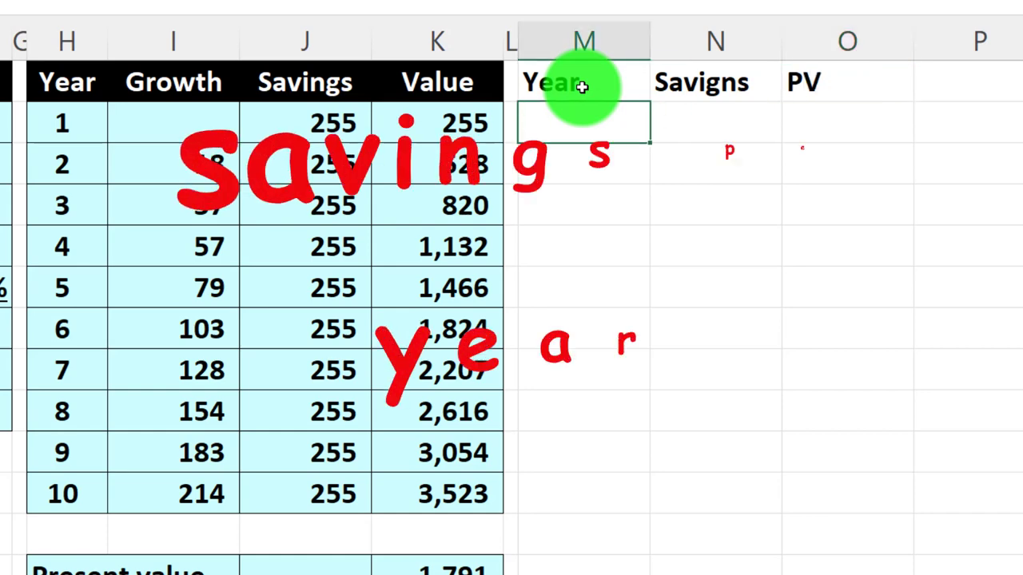
Format the headers in M1:O1 with black fill and centered white text, and narrow column M
{"action": "left_click_drag", "start_coordinate": [579, 84], "coordinate": [795, 87]}
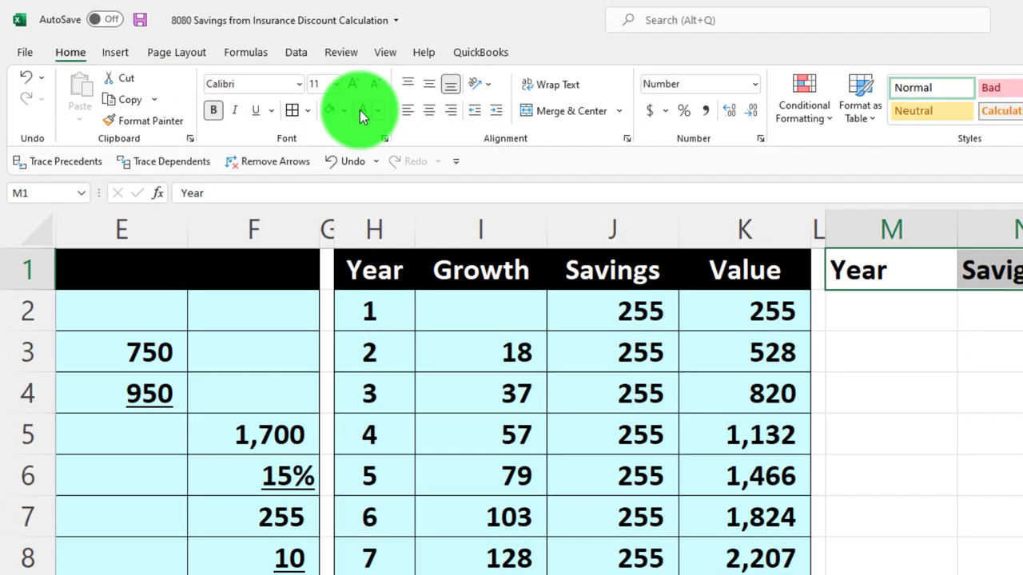
{"action": "left_click", "coordinate": [197, 20]}
{"action": "left_click", "coordinate": [342, 153]}
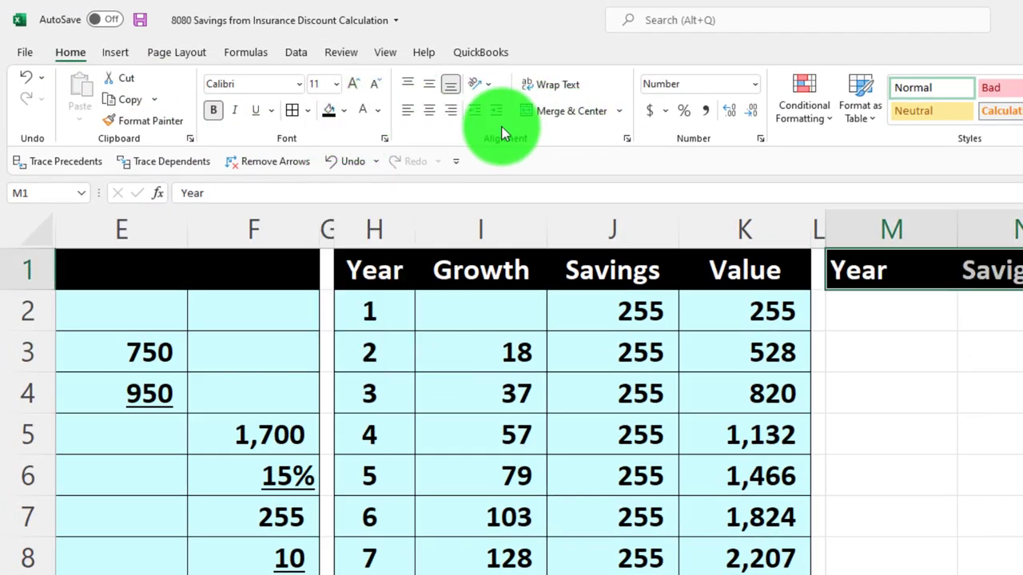
{"action": "left_click", "coordinate": [429, 110]}
{"action": "left_click", "coordinate": [987, 387]}
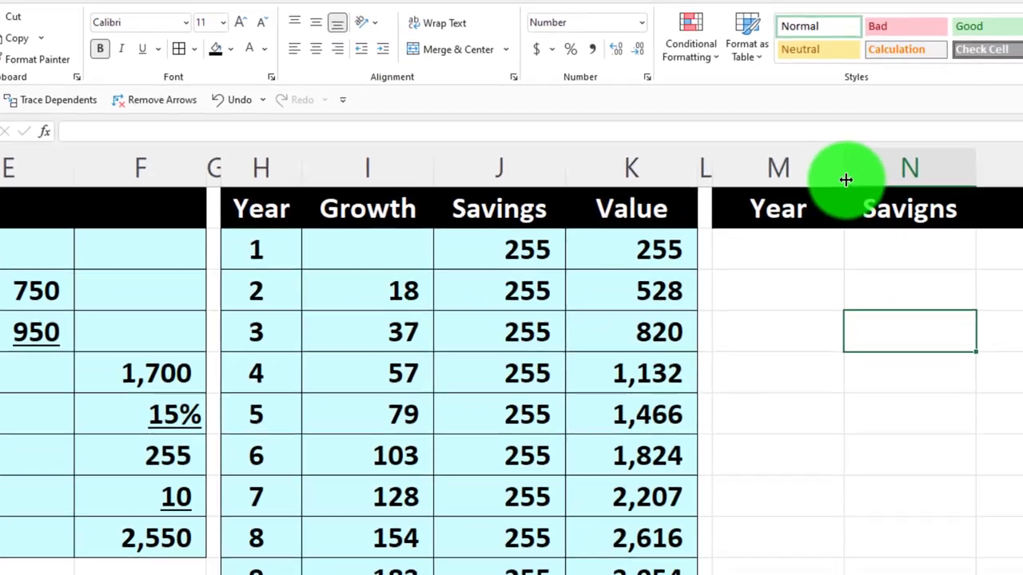
{"action": "left_click_drag", "start_coordinate": [956, 230], "coordinate": [932, 236]}
{"action": "left_click_drag", "start_coordinate": [722, 121], "coordinate": [706, 127]}
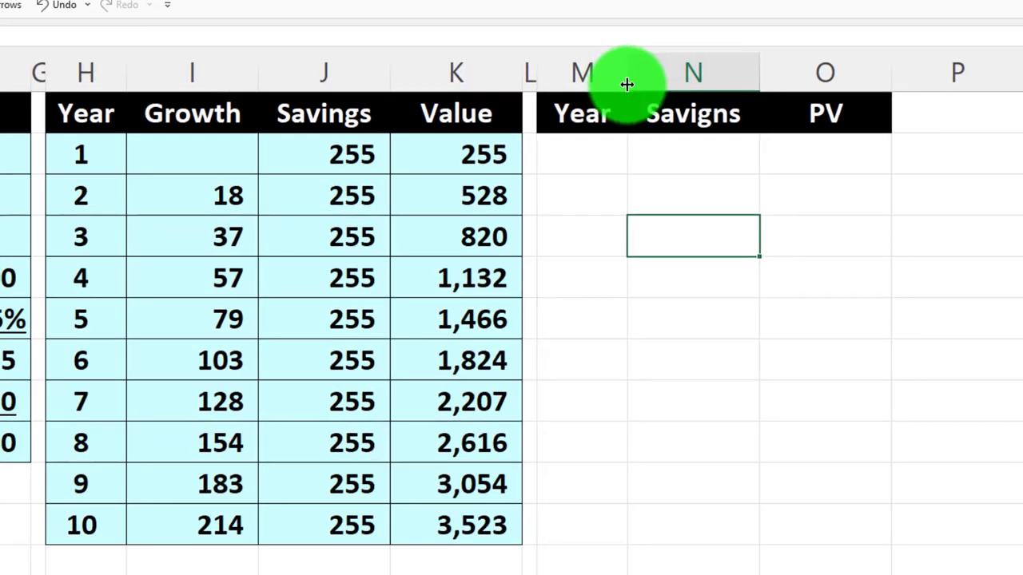
Number the years 1 to 10 in M2:M11 and correct the header in N1 to Savings
{"action": "left_click", "coordinate": [675, 206]}
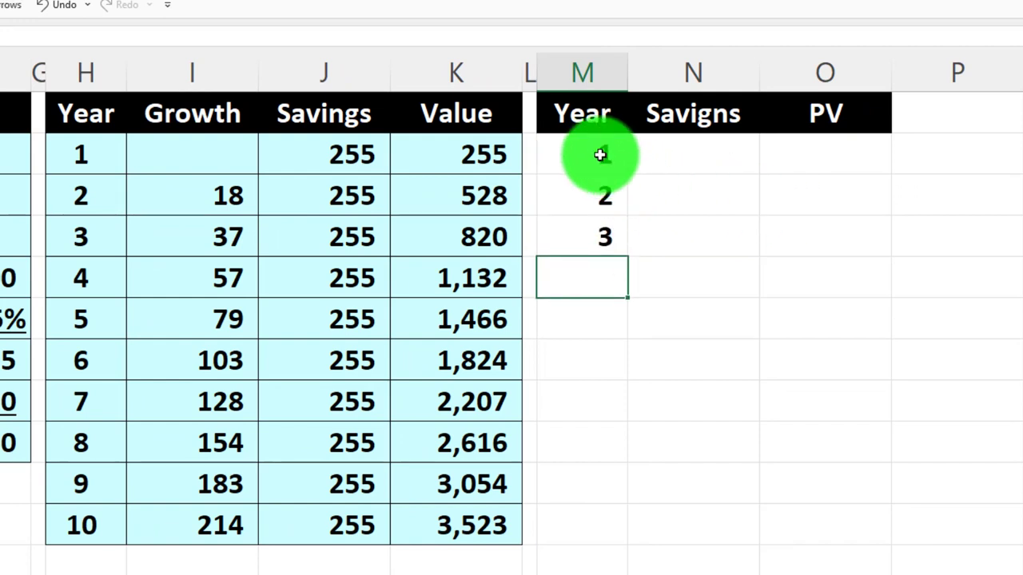
{"action": "mouse_move", "coordinate": [600, 155]}
{"action": "left_mouse_down"}
{"action": "mouse_move", "coordinate": [607, 237]}
{"action": "mouse_move", "coordinate": [626, 279]}
{"action": "mouse_move", "coordinate": [615, 530]}
{"action": "left_mouse_up"}
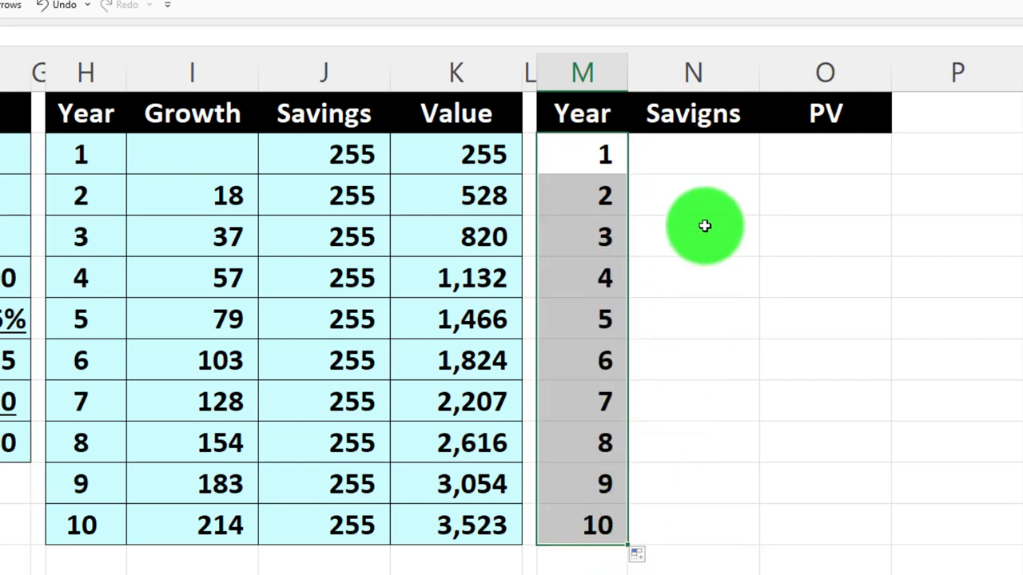
{"action": "double_click", "coordinate": [750, 116]}
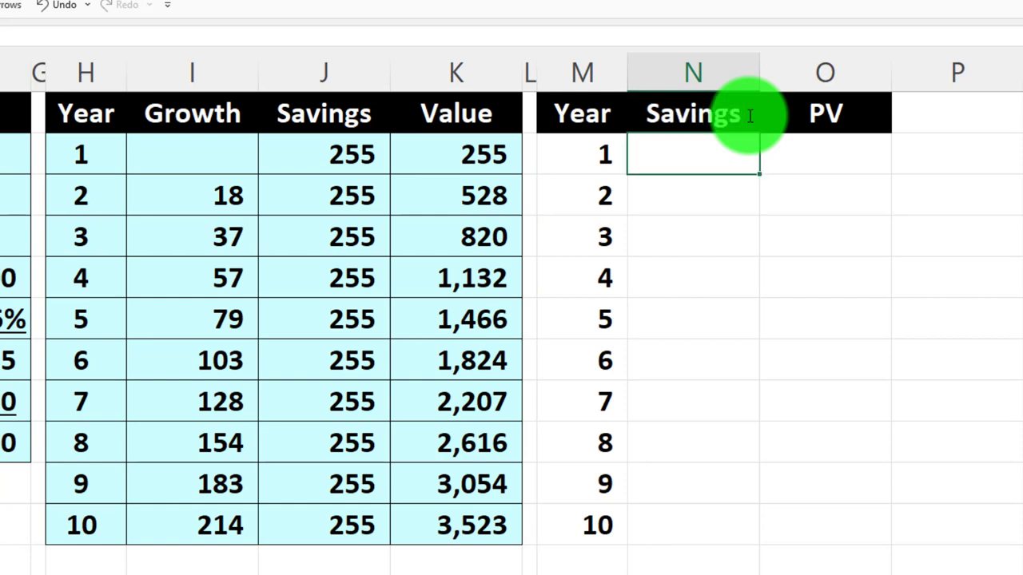
Enter =J2 in N2 to pull in the yearly savings and fill the formula down to year 10 in N11
{"action": "type", "text": "="}
{"action": "key", "text": "Left"}
{"action": "key", "text": "Left"}
{"action": "key", "text": "Left"}
{"action": "key", "text": "Left"}
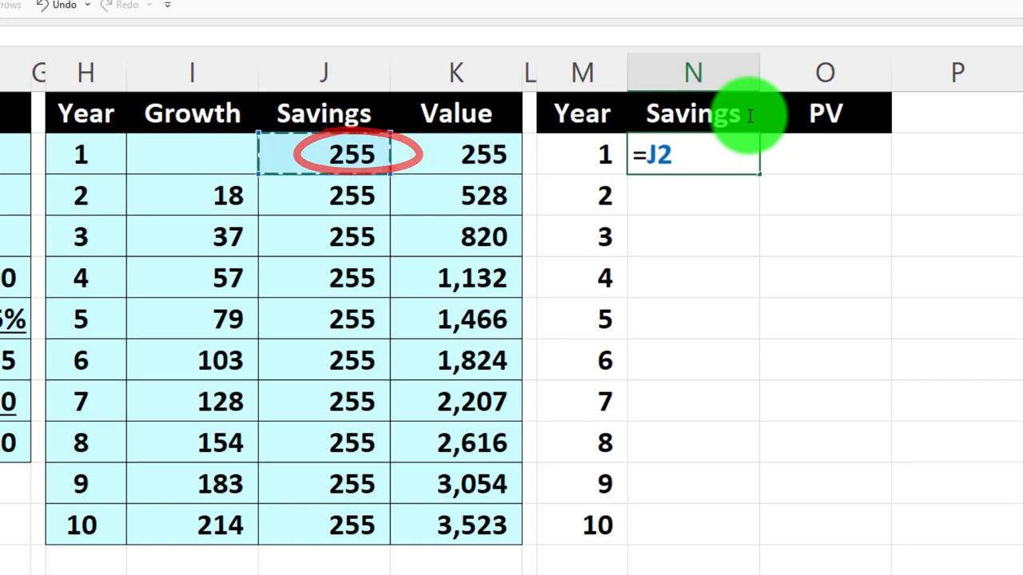
{"action": "key", "text": "Return"}
{"action": "left_click", "coordinate": [726, 155]}
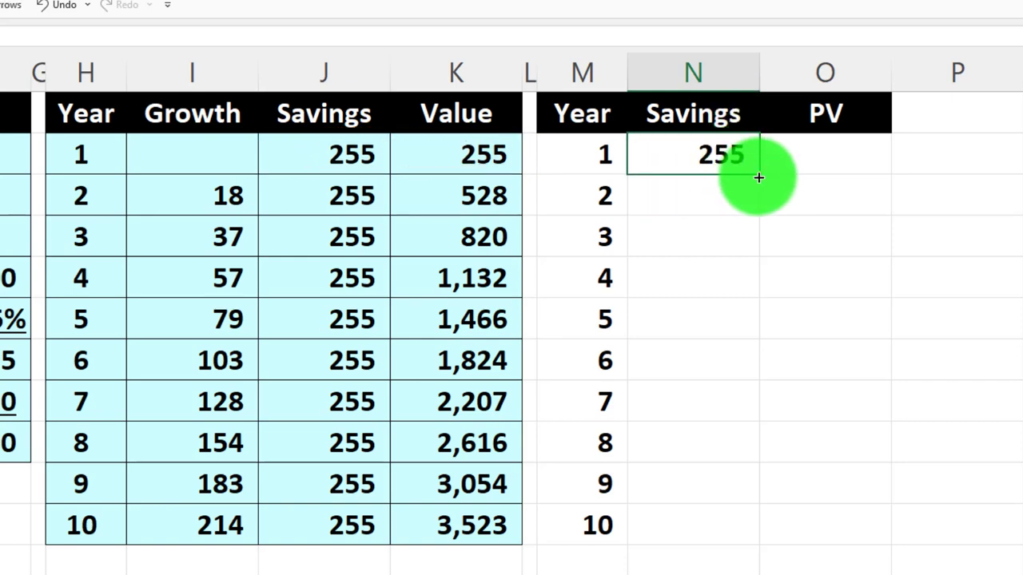
{"action": "double_click", "coordinate": [760, 177]}
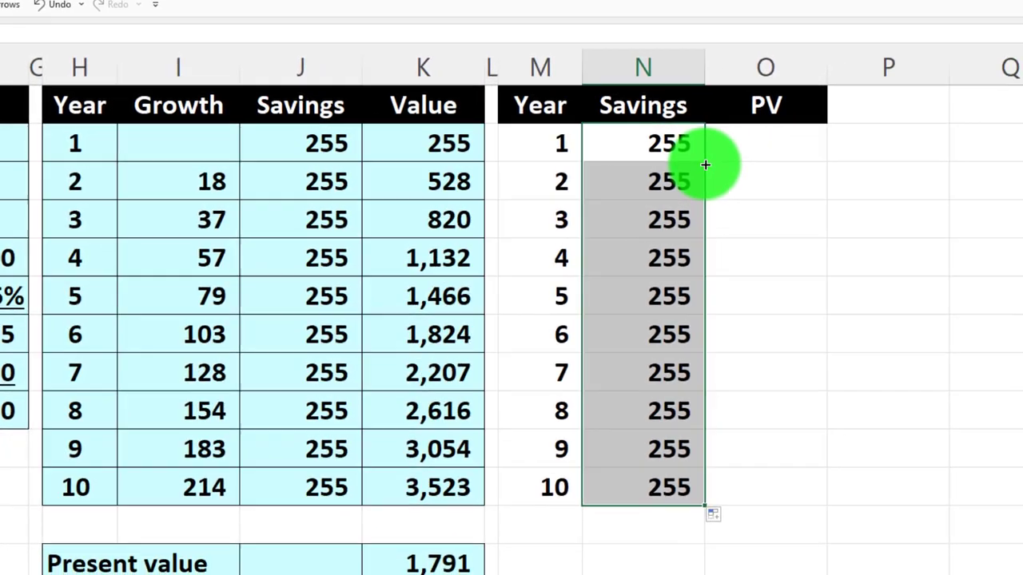
Change the header in O1 to FV and check the year 1 savings in N2 against the year 10 value in K11
{"action": "left_click", "coordinate": [813, 146]}
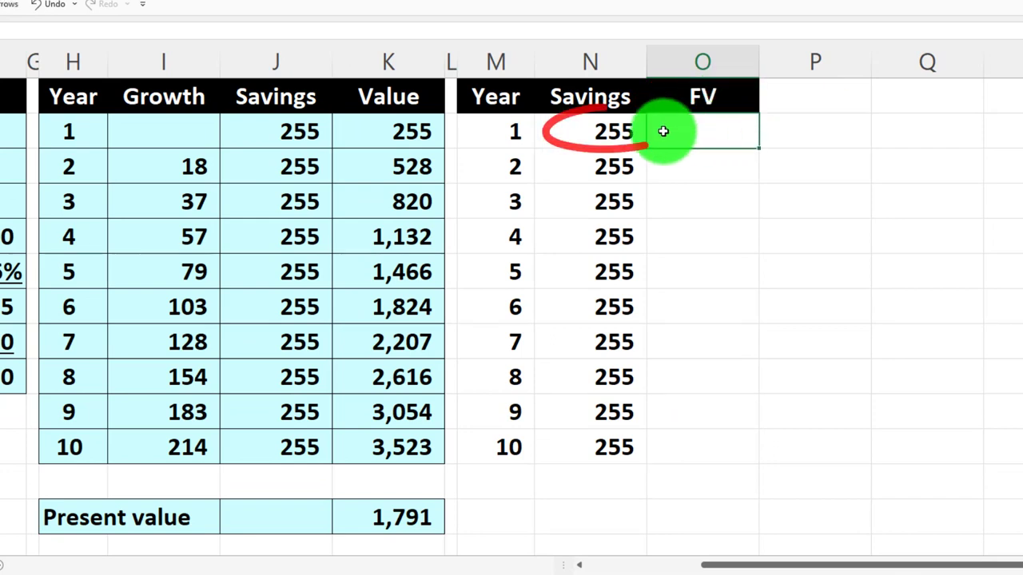
{"action": "left_click", "coordinate": [635, 131]}
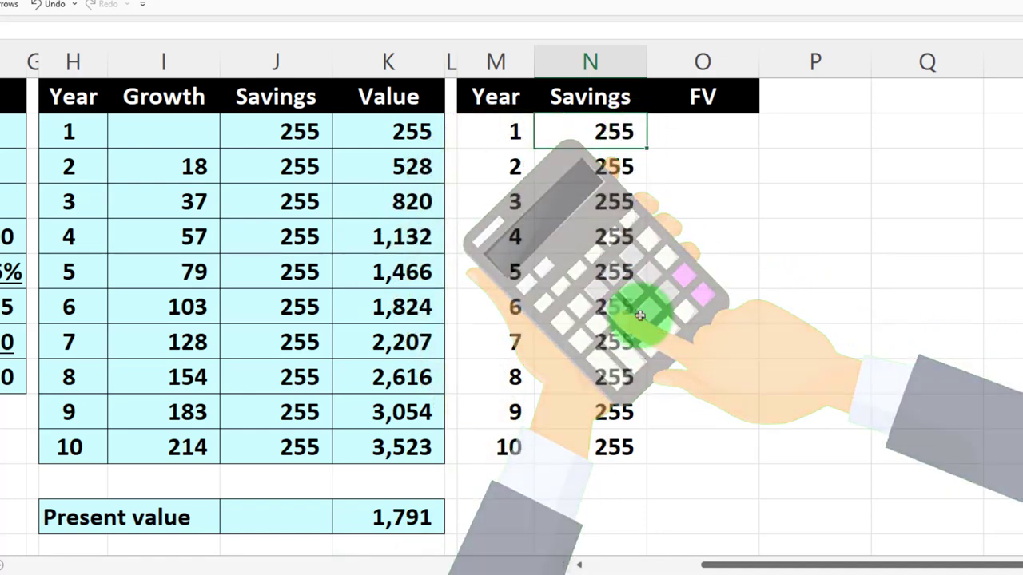
{"action": "left_click", "coordinate": [438, 454]}
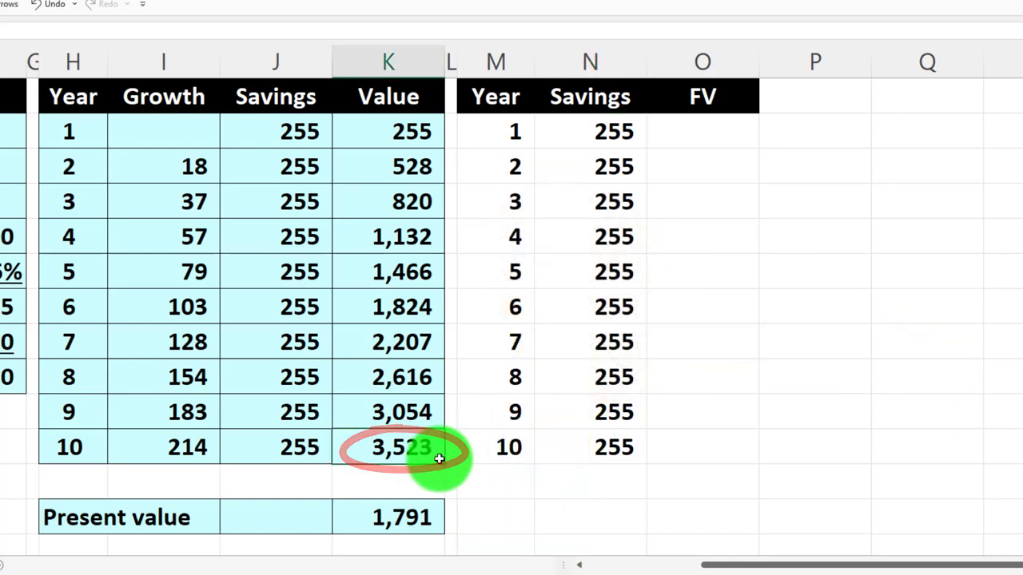
Start a negative FV formula in O2 using the interest rate in B12 as its rate argument
{"action": "left_click", "coordinate": [702, 131]}
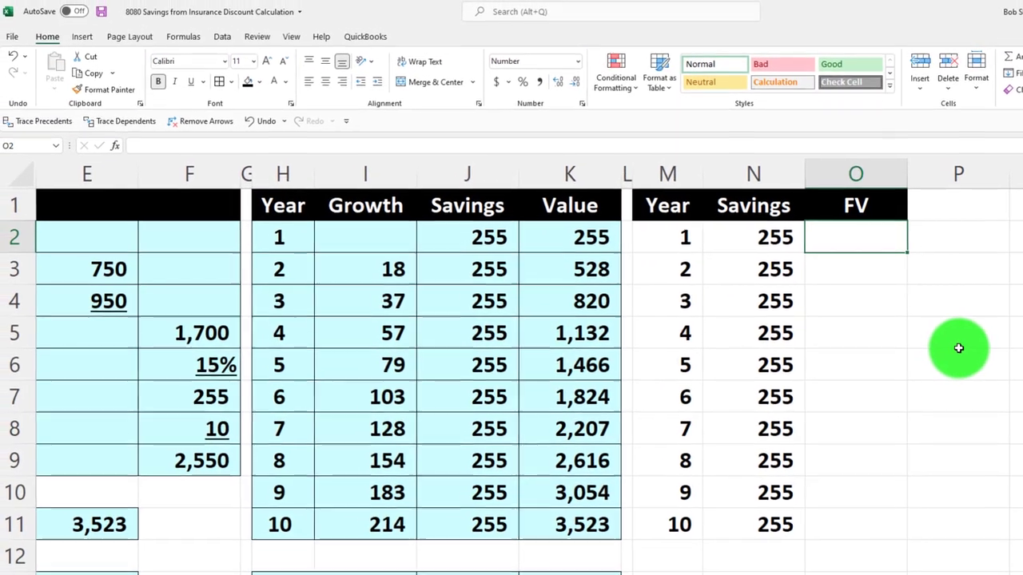
{"action": "type", "text": "-"}
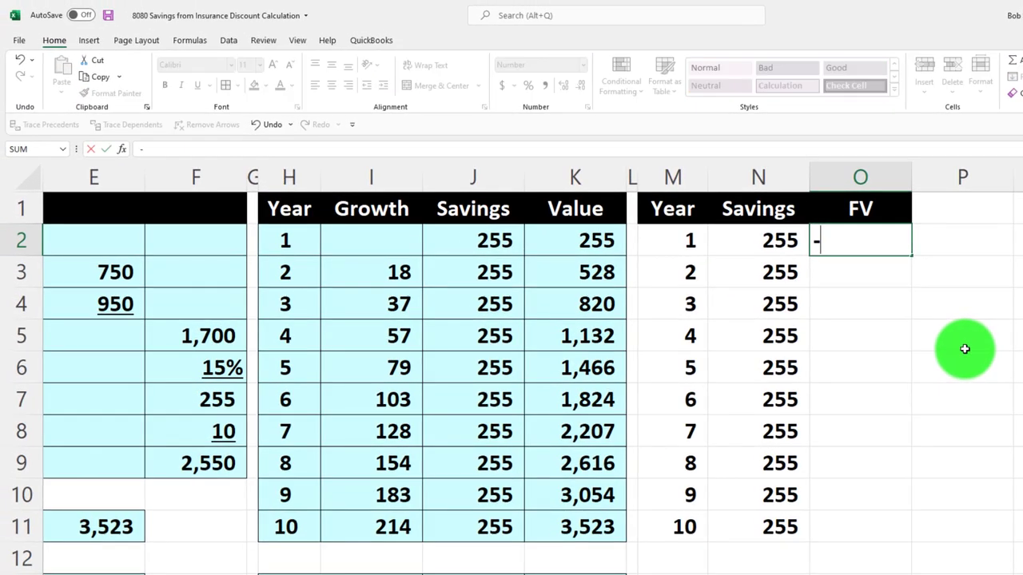
{"action": "type", "text": "fv("}
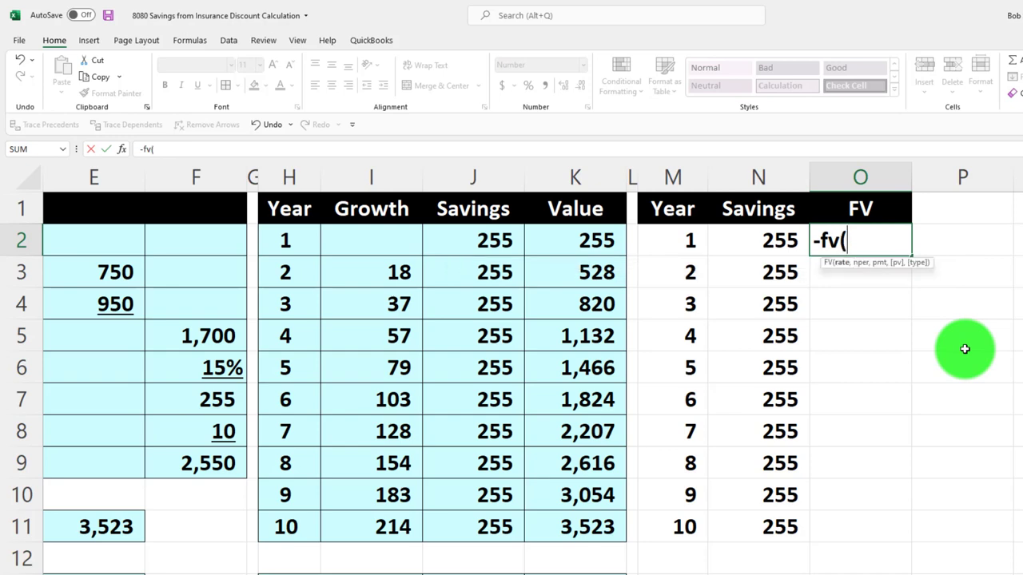
{"action": "key", "text": "Down"}
{"action": "key", "text": "Down"}
{"action": "key", "text": "Left"}
{"action": "key", "text": "Left"}
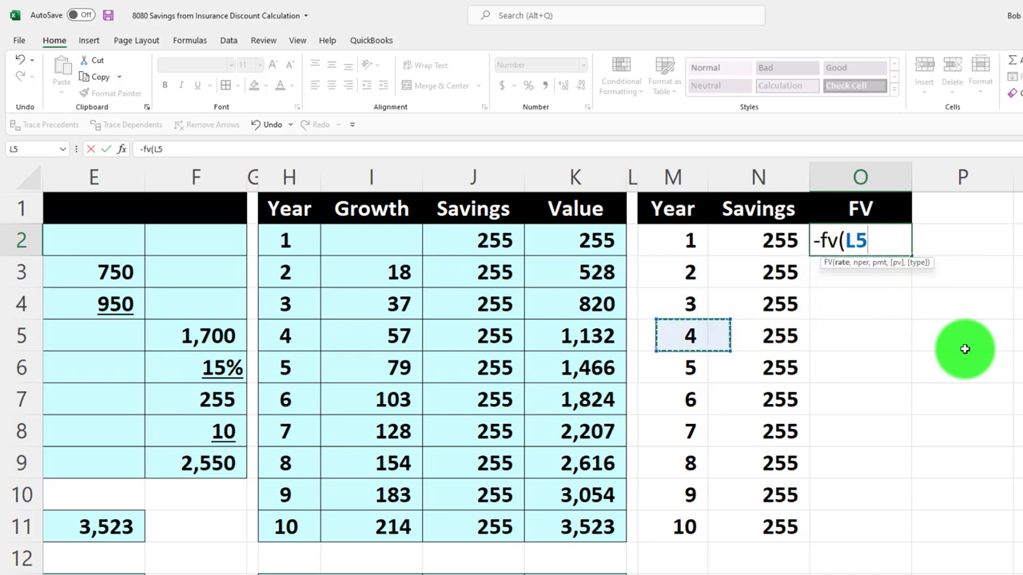
{"action": "key", "text": "Home"}
{"action": "key", "text": "Down"}
{"action": "key", "text": "Down"}
{"action": "key", "text": "Down"}
{"action": "key", "text": "Down"}
{"action": "key", "text": "Down"}
{"action": "key", "text": "Down"}
{"action": "key", "text": "Down"}
{"action": "key", "text": "Right"}
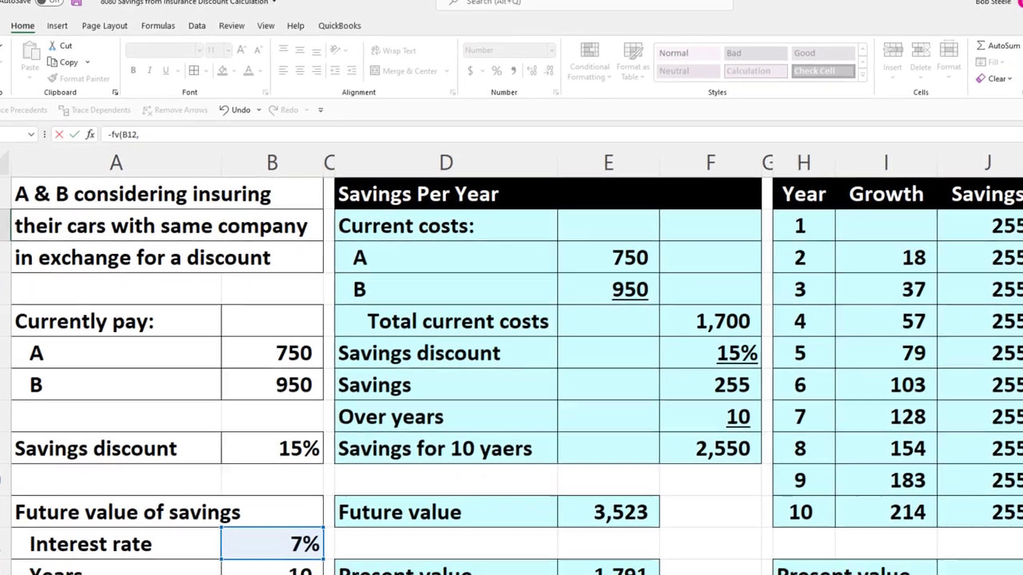
Complete the year 1 FV formula in O2 with $M$11-M2 as periods, no payment and N2 as present value
{"action": "left_click_drag", "start_coordinate": [895, 562], "coordinate": [984, 568]}
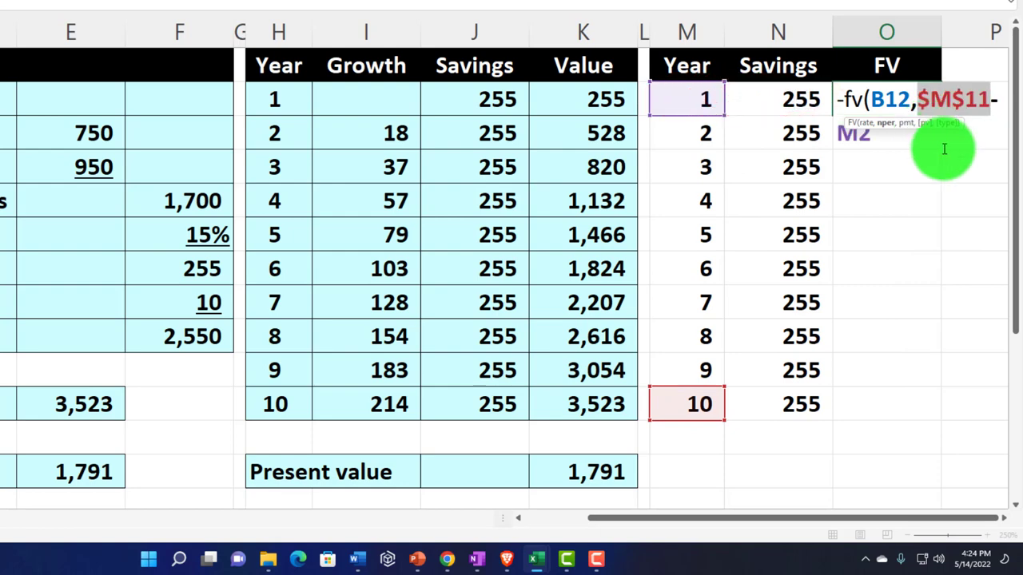
{"action": "key", "text": "End"}
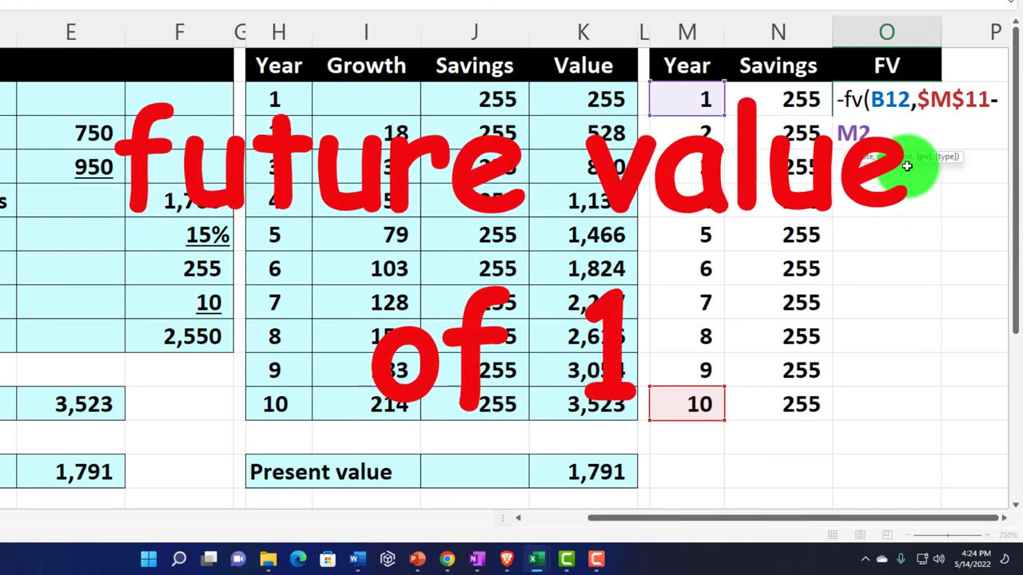
{"action": "type", "text": ",,"}
{"action": "left_click", "coordinate": [806, 99]}
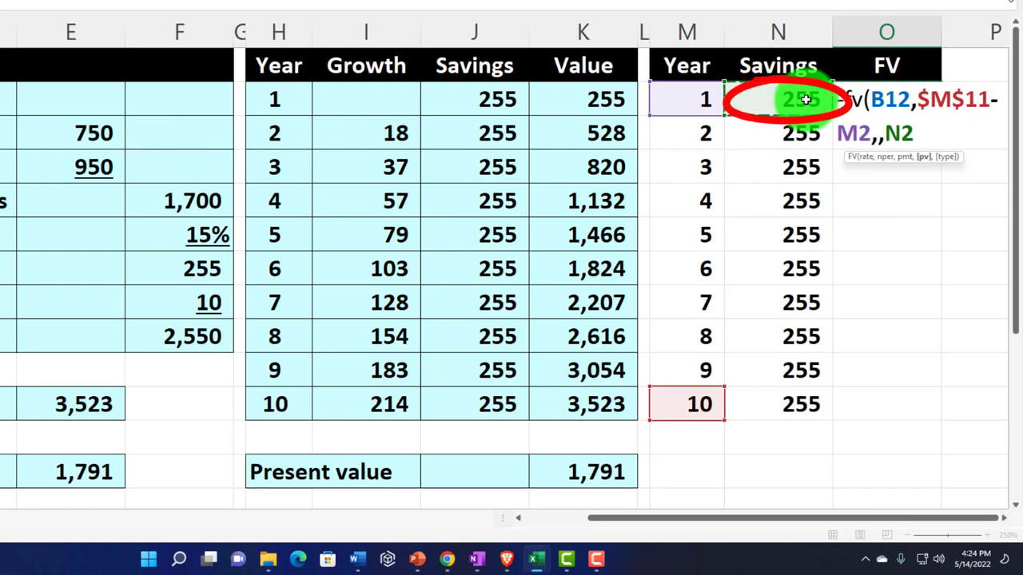
{"action": "key", "text": "Return"}
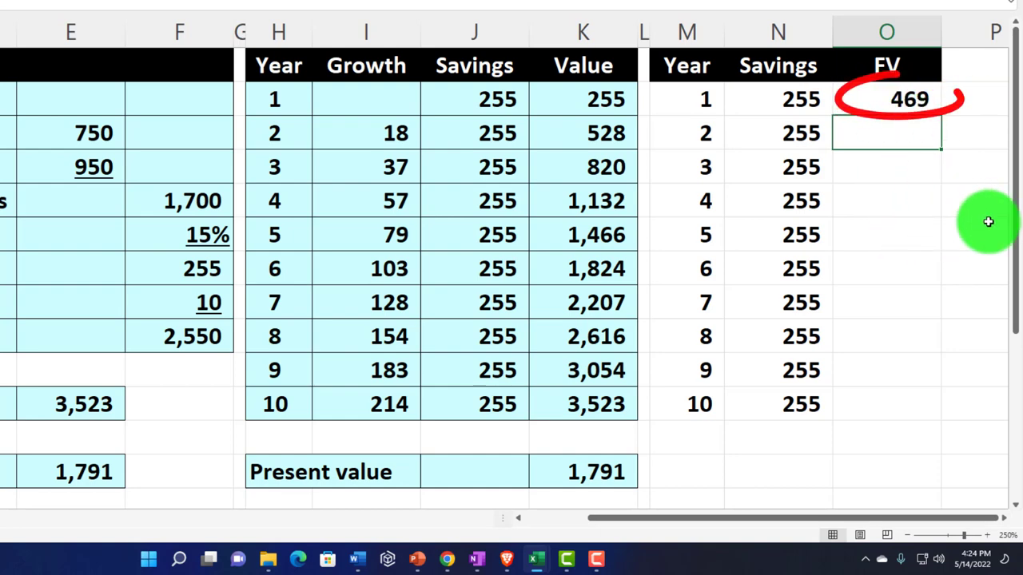
Start a negative FV formula for year 2 in O3, using the interest rate in B12 as its rate argument
{"action": "type", "text": "-"}
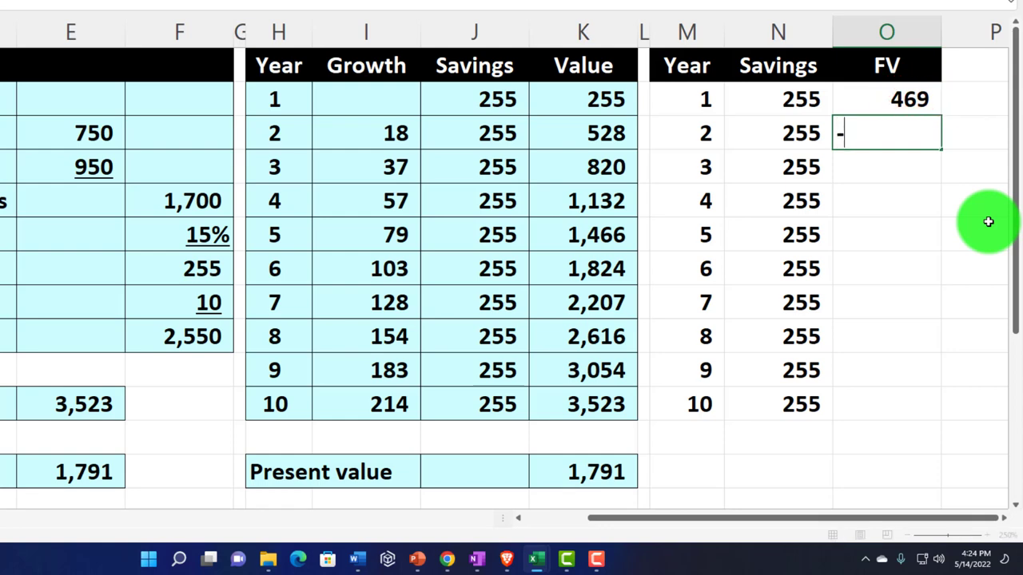
{"action": "type", "text": "fv("}
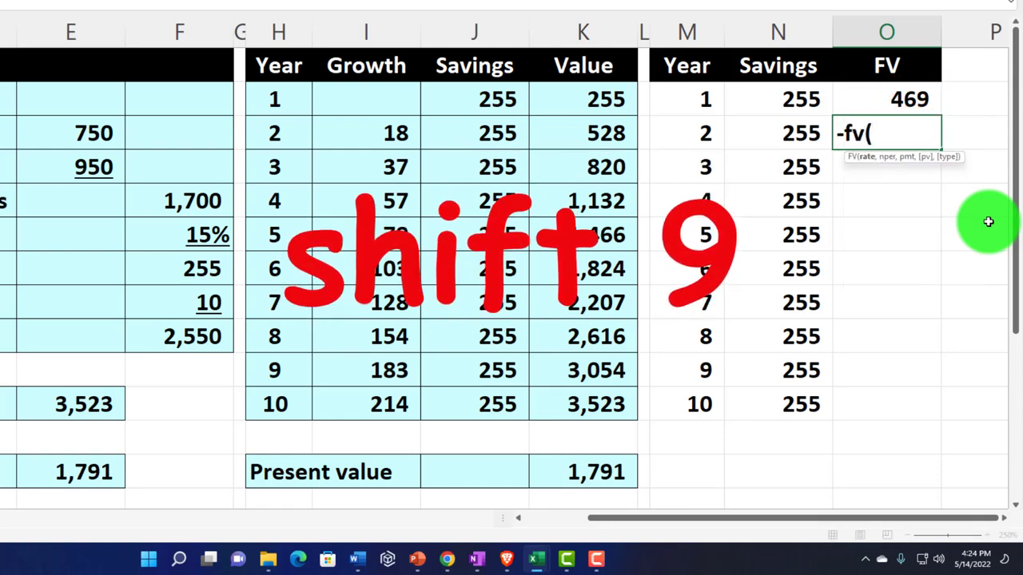
{"action": "key", "text": "Left"}
{"action": "key", "text": "BackSpace"}
{"action": "key", "text": "BackSpace"}
{"action": "type", "text": "C3"}
{"action": "scroll", "coordinate": [988, 221], "scroll_direction": "left", "scroll_amount": 3}
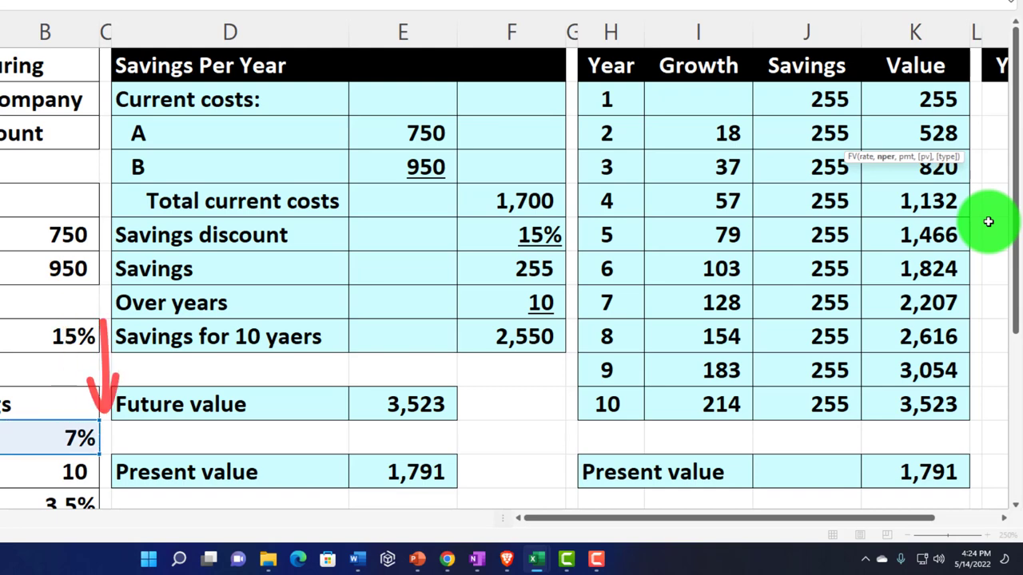
{"action": "type", "text": ","}
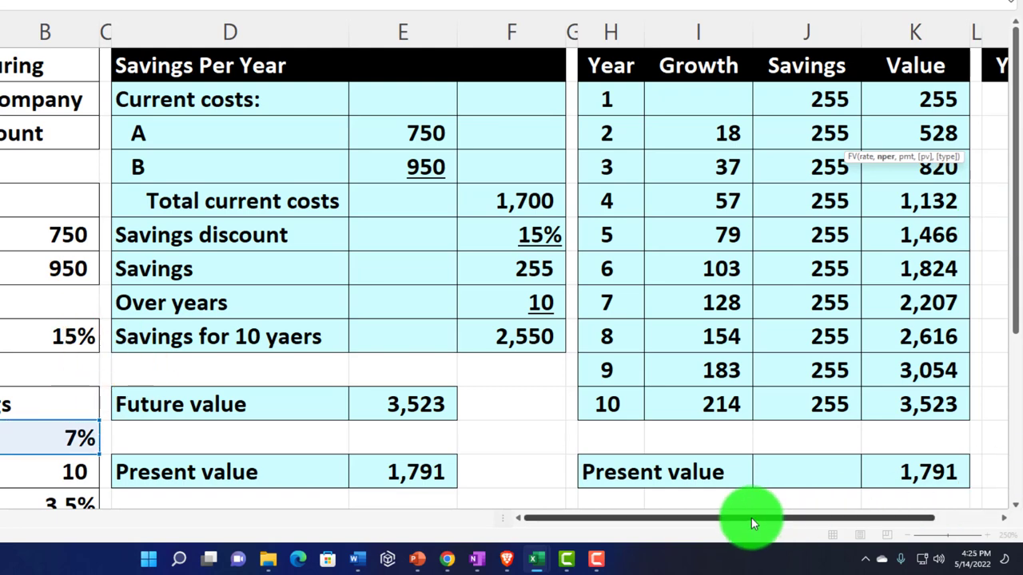
{"action": "left_click_drag", "start_coordinate": [751, 519], "coordinate": [820, 516]}
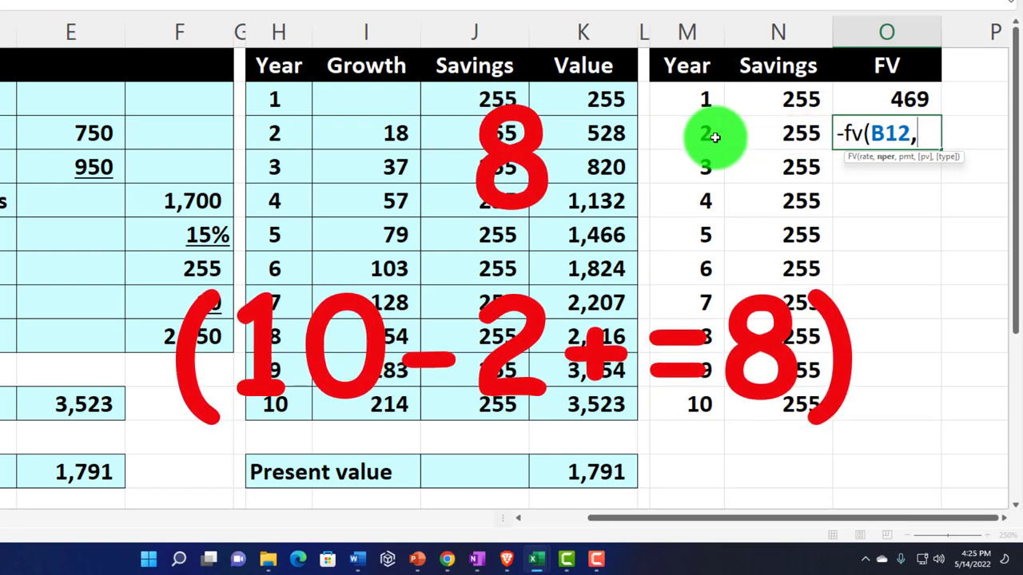
Complete the year 2 formula in O3 with $M$11-M3 as periods, no payment and N3 as present value
{"action": "left_click", "coordinate": [684, 402]}
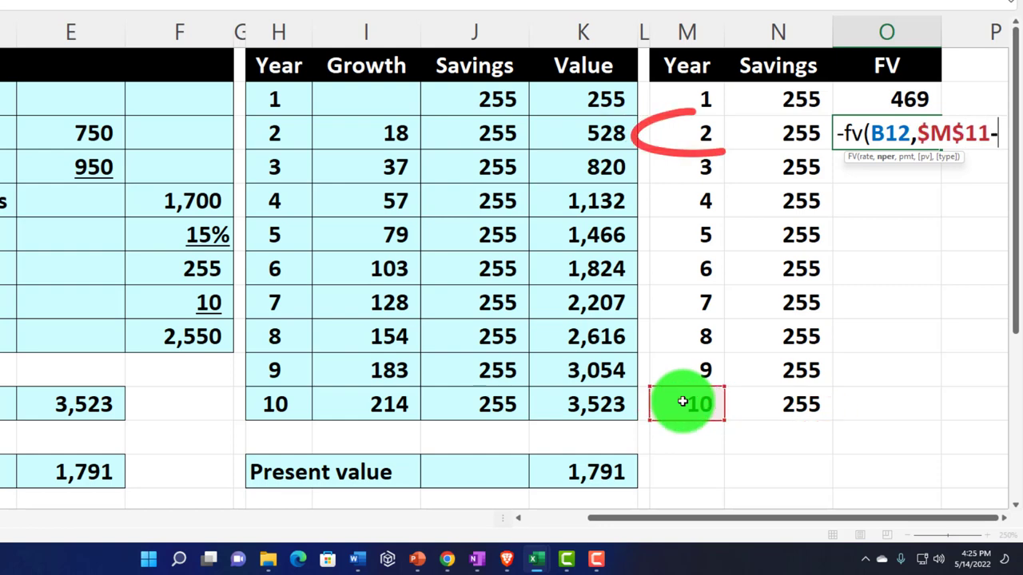
{"action": "type", "text": "-"}
{"action": "left_click", "coordinate": [664, 128]}
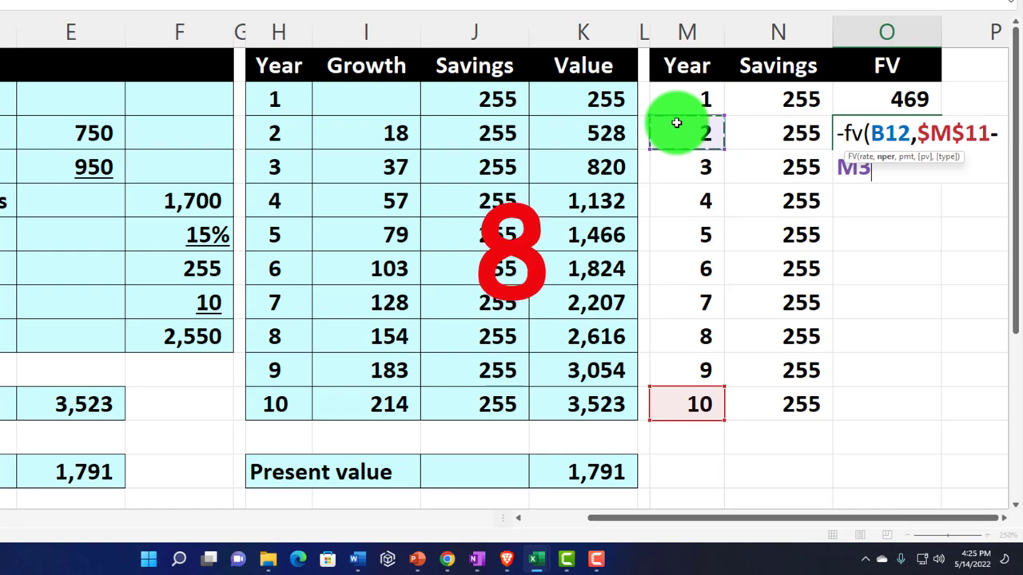
{"action": "type", "text": ","}
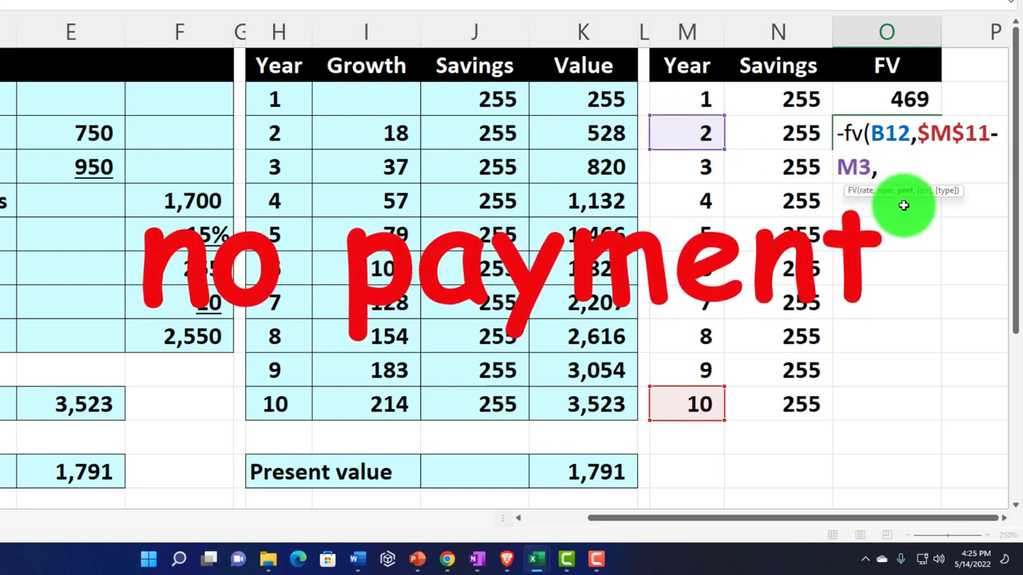
{"action": "type", "text": ","}
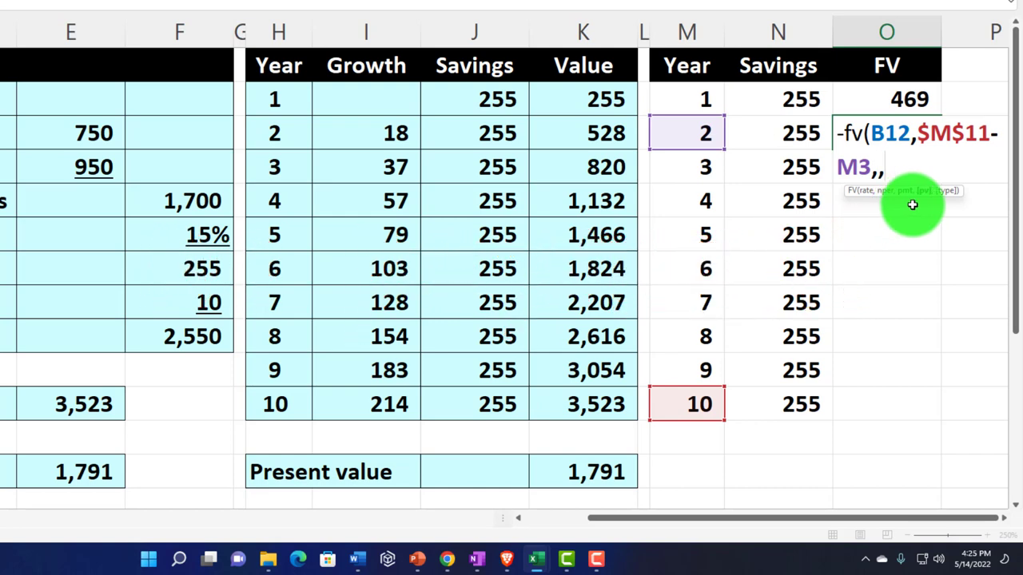
{"action": "left_click", "coordinate": [809, 133]}
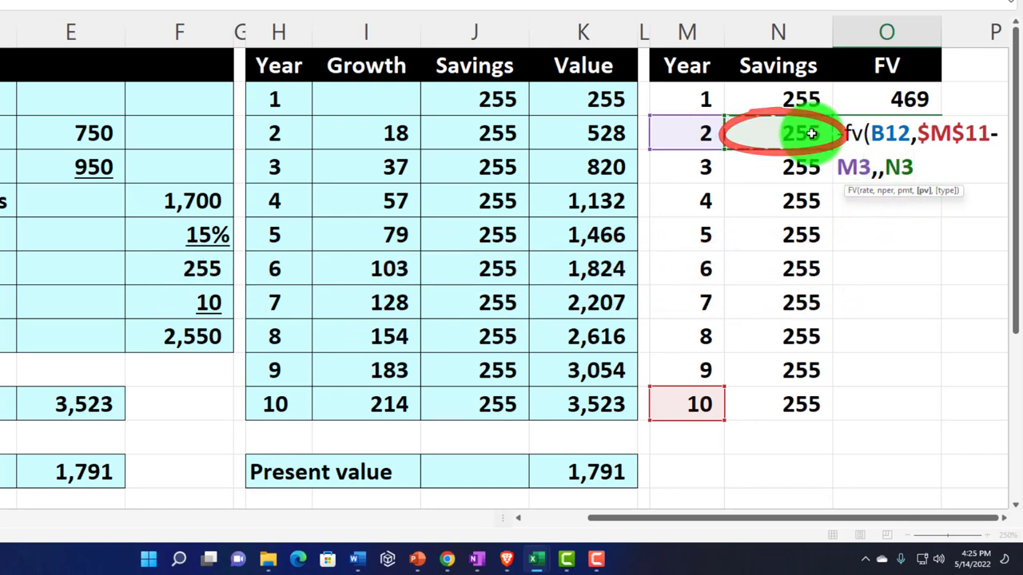
{"action": "key", "text": "Return"}
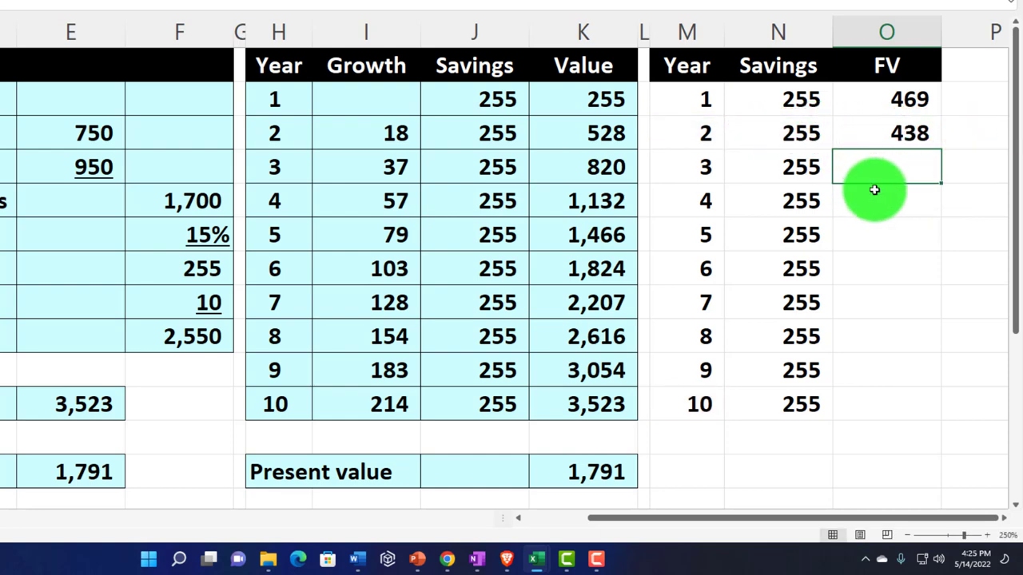
{"action": "left_click", "coordinate": [890, 133]}
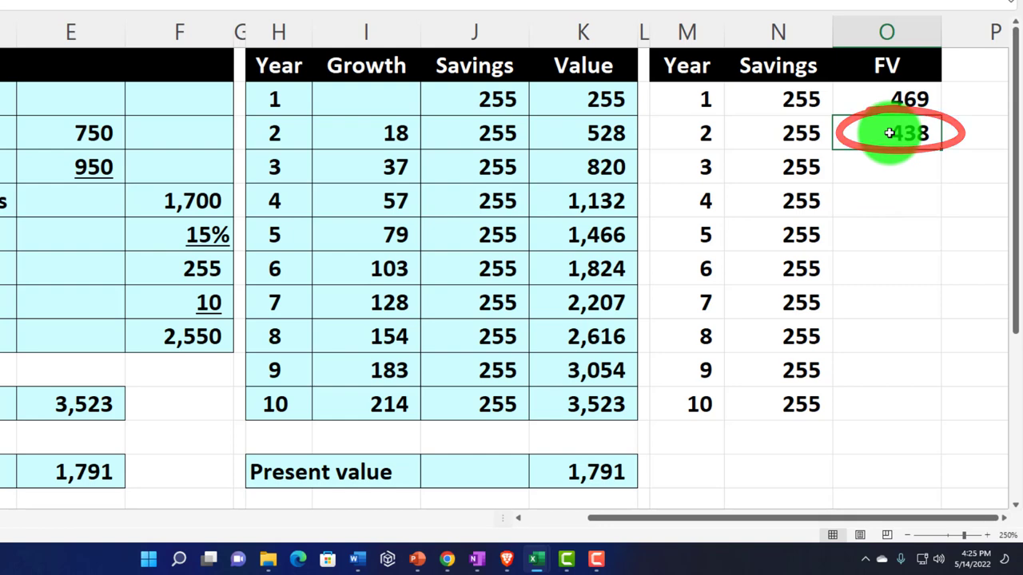
Make the interest rate reference in O2's FV formula absolute as $B$12 and fill the formula down to year 10 in O11
{"action": "double_click", "coordinate": [886, 97]}
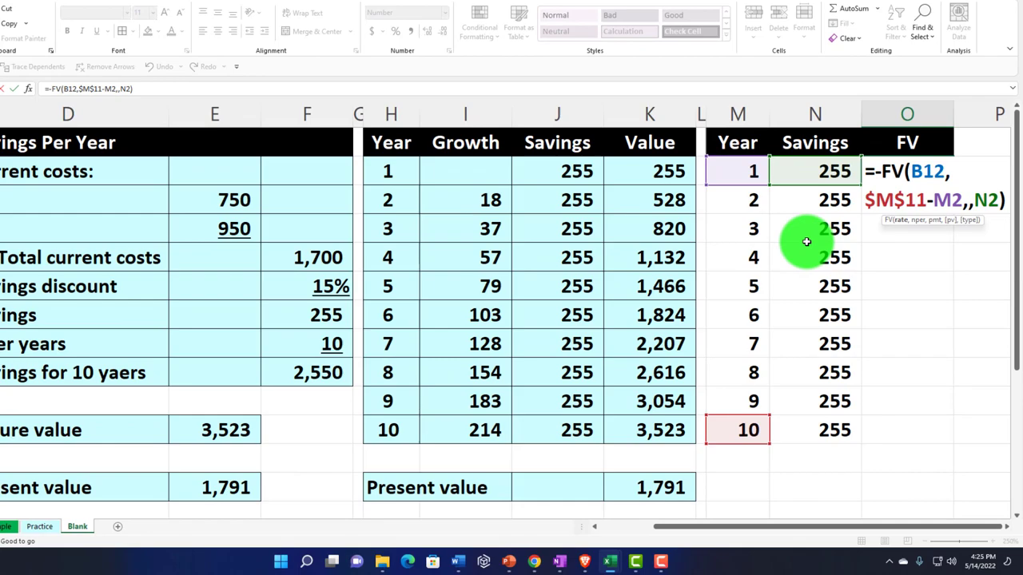
{"action": "key", "text": "F4"}
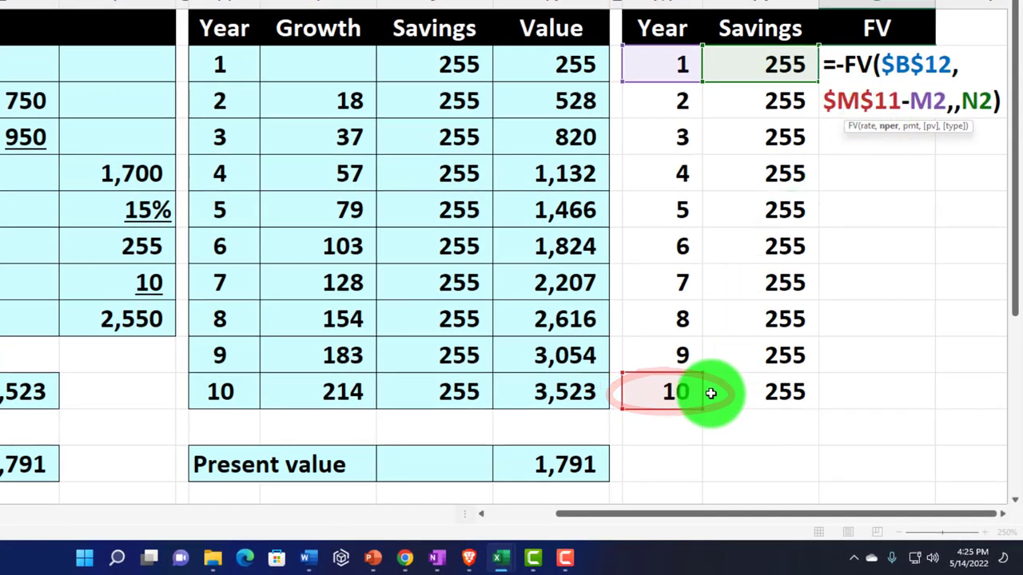
{"action": "left_click", "coordinate": [932, 100]}
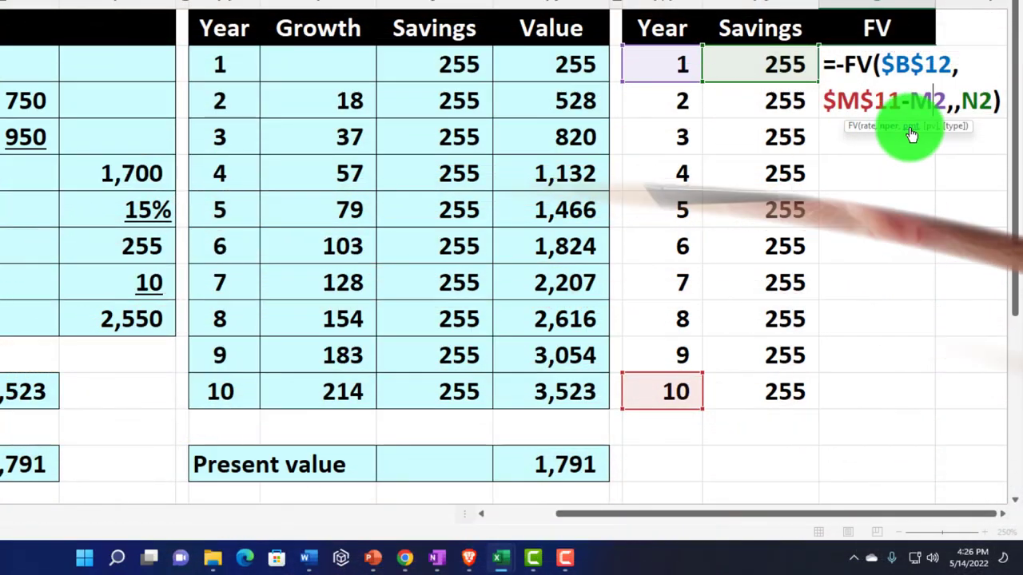
{"action": "left_click", "coordinate": [977, 101]}
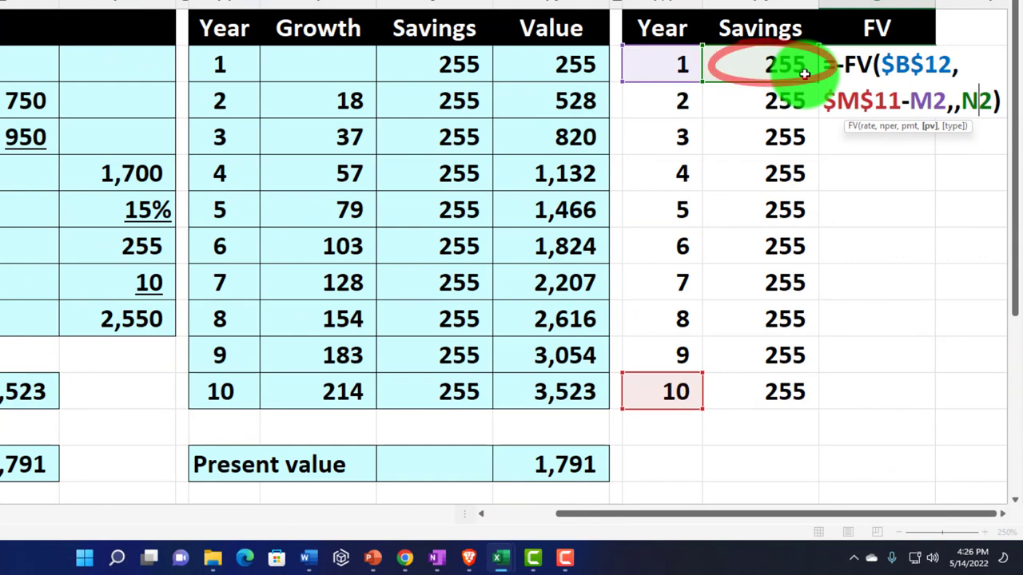
{"action": "key", "text": "Return"}
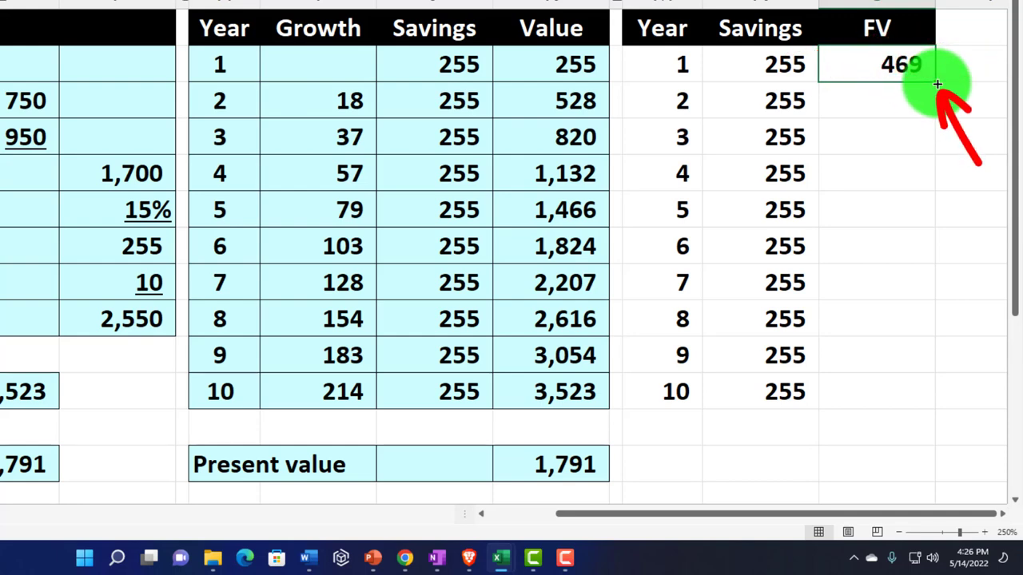
{"action": "double_click", "coordinate": [936, 83]}
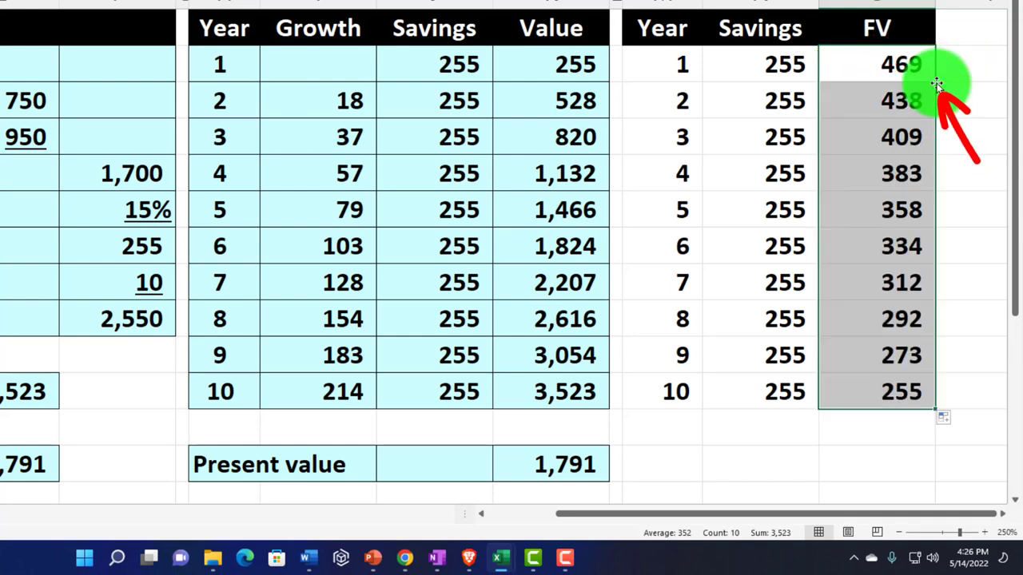
Label M12 Total and enter a SUM formula in N12 that adds the yearly savings above it
{"action": "left_click", "coordinate": [677, 430]}
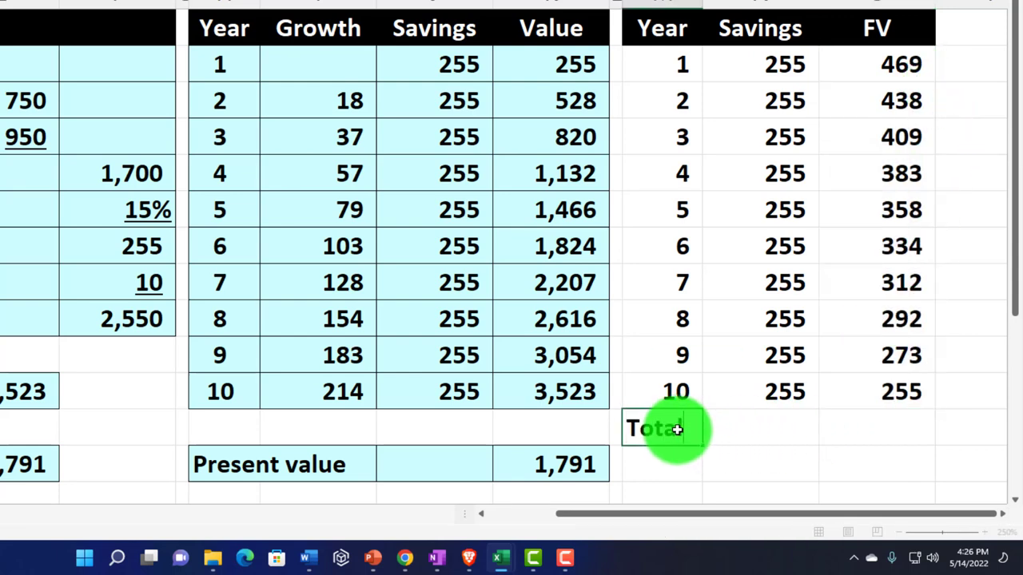
{"action": "key", "text": "Left"}
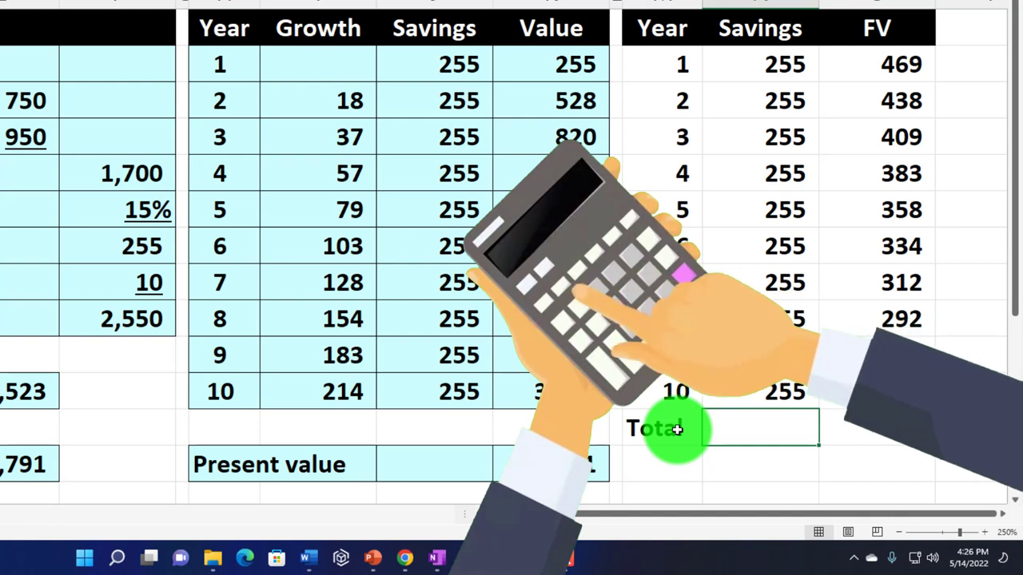
{"action": "type", "text": "=sum("}
{"action": "key", "text": "Up"}
{"action": "key", "text": "shift+Up"}
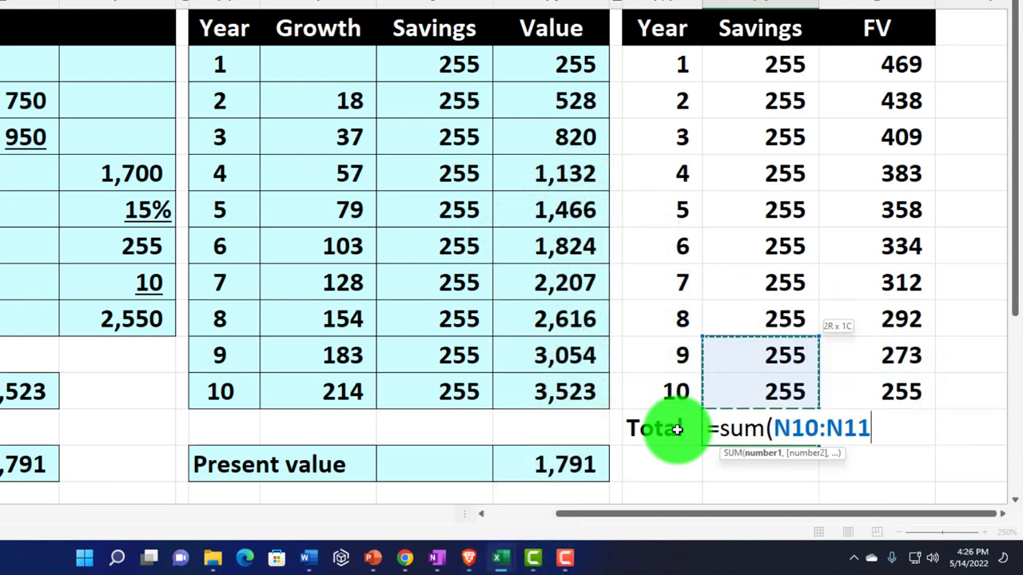
{"action": "key", "text": "shift+Up"}
{"action": "key", "text": "shift+Up"}
{"action": "key", "text": "shift+Up"}
{"action": "key", "text": "shift+Up"}
{"action": "key", "text": "shift+Up"}
{"action": "key", "text": "shift+Up"}
{"action": "key", "text": "Return"}
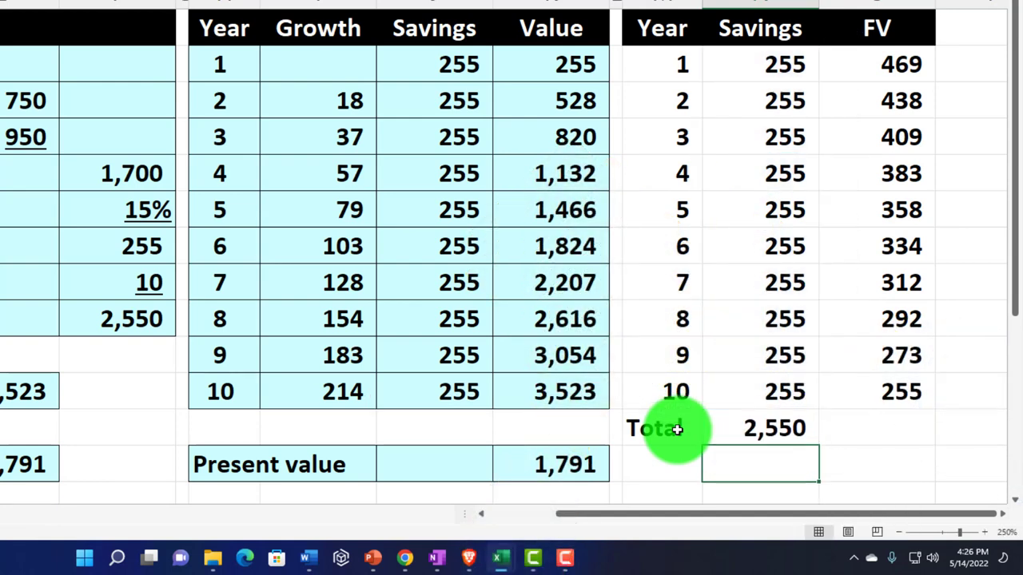
Copy the total formula from N12 to O12 and compare the totals with the ten-year savings in F9 and the year 10 value in K11
{"action": "left_click", "coordinate": [141, 310]}
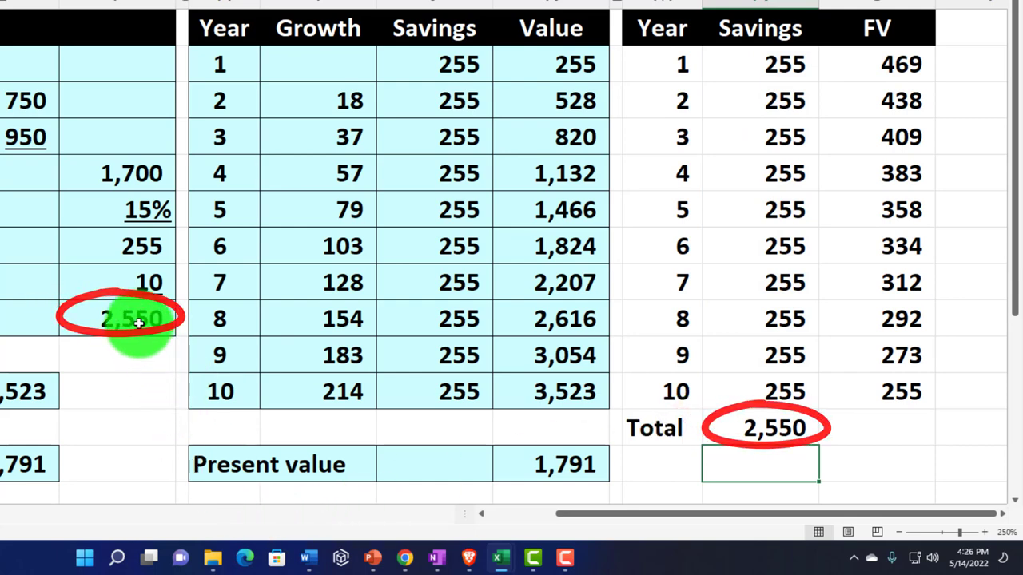
{"action": "left_click", "coordinate": [782, 421]}
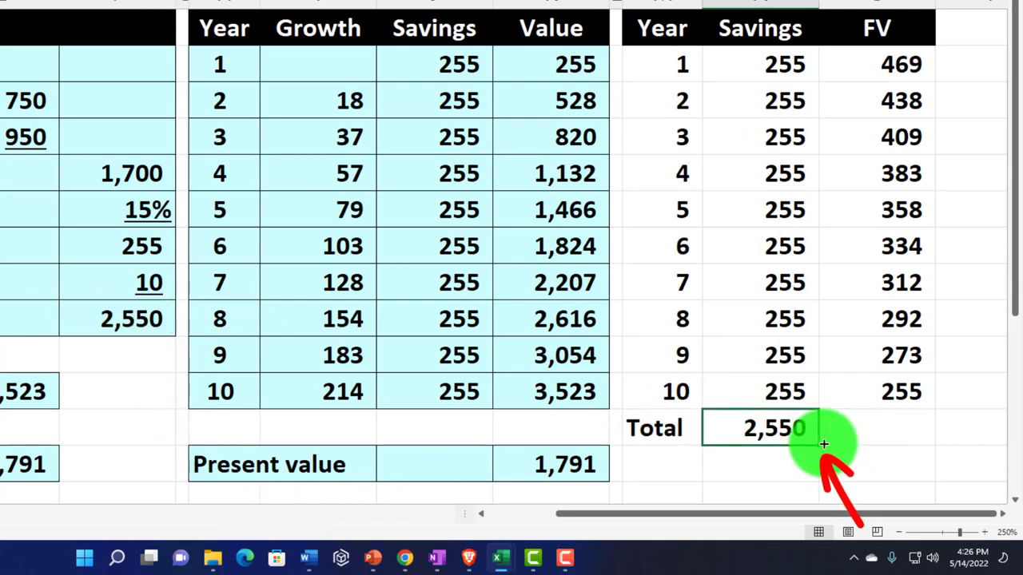
{"action": "left_click_drag", "start_coordinate": [880, 439], "coordinate": [883, 441]}
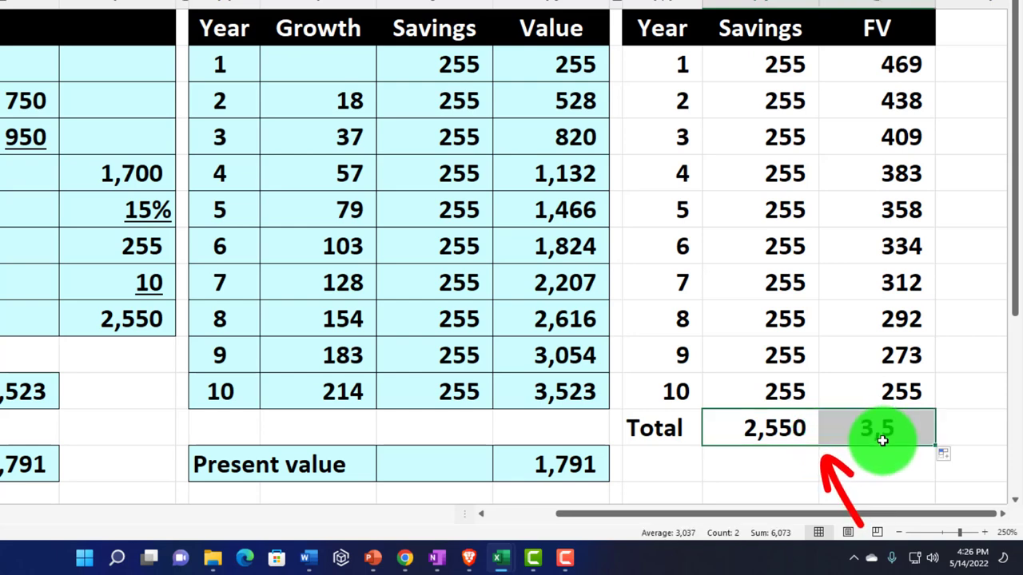
{"action": "left_click", "coordinate": [875, 431]}
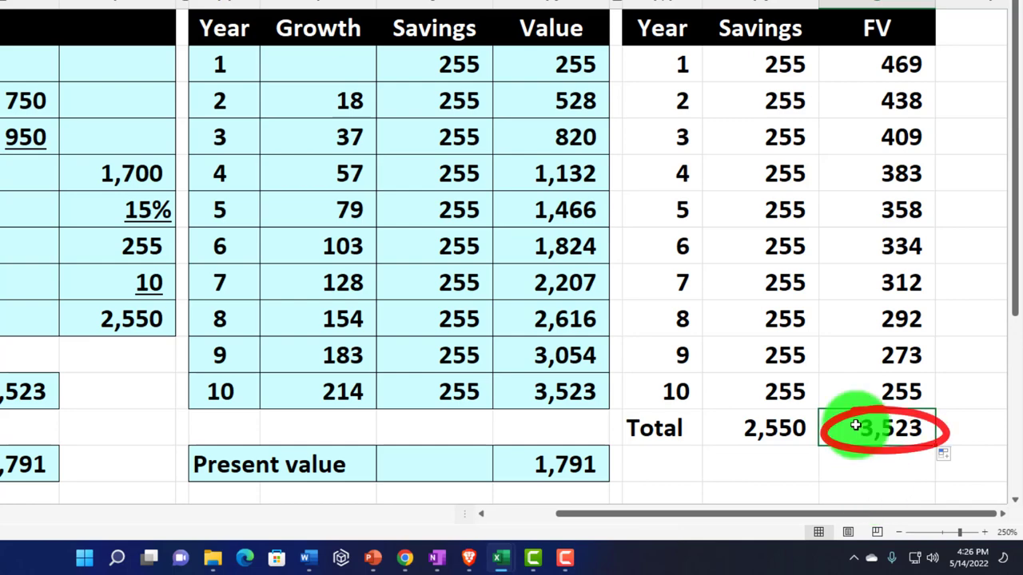
{"action": "left_click_drag", "start_coordinate": [669, 75], "coordinate": [867, 387]}
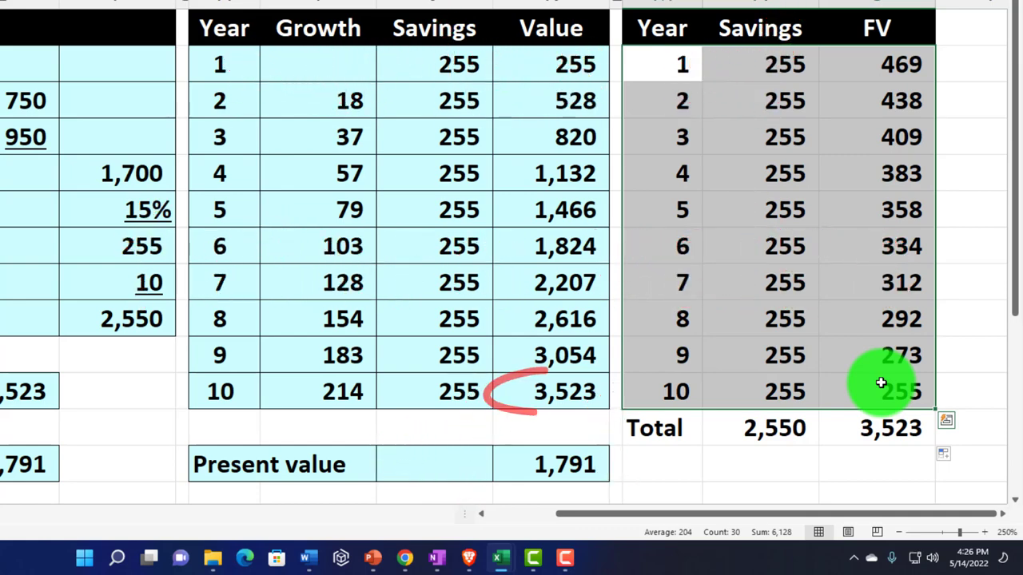
{"action": "left_click", "coordinate": [581, 394]}
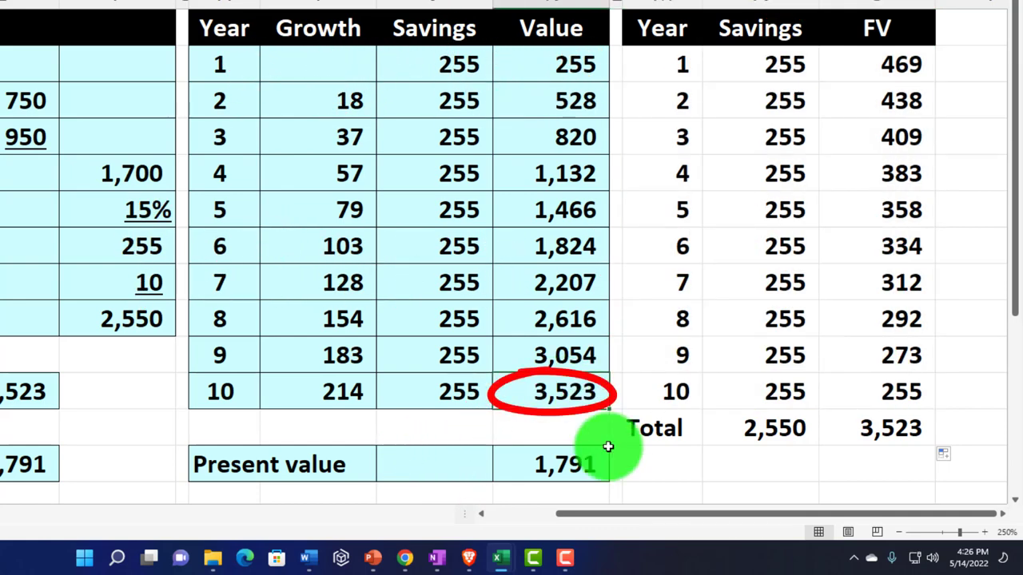
Fill the per-year future value table's cells, starting at M2, with the recently used light blue colour
{"action": "left_click_drag", "start_coordinate": [653, 66], "coordinate": [885, 366]}
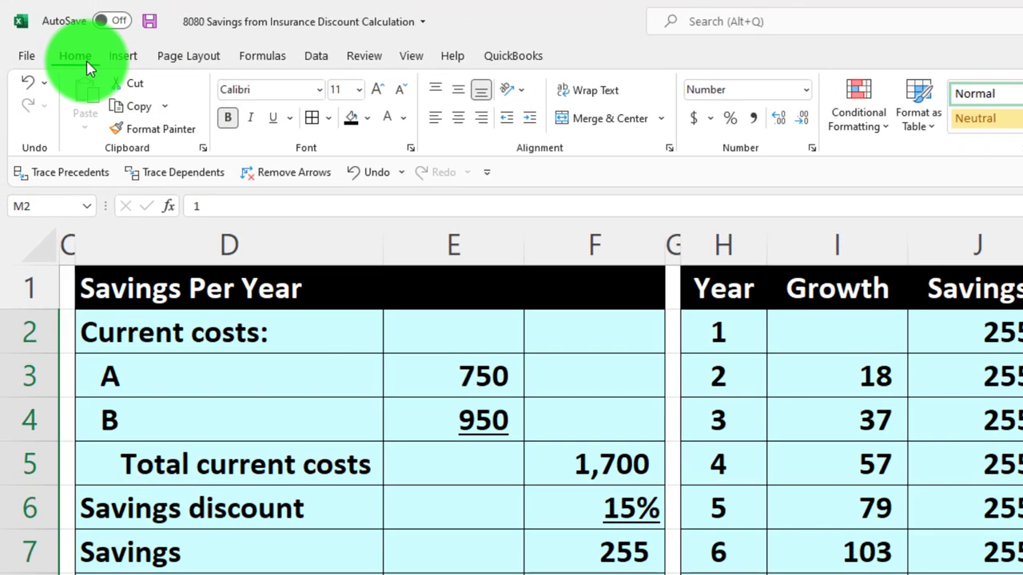
{"action": "left_click", "coordinate": [368, 118]}
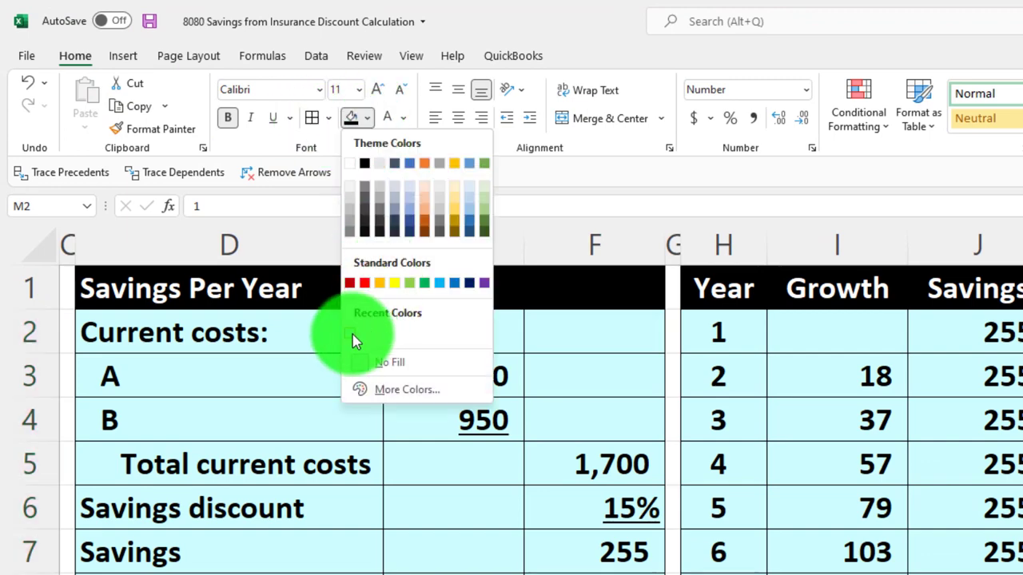
{"action": "left_click", "coordinate": [352, 336]}
{"action": "left_click", "coordinate": [350, 362]}
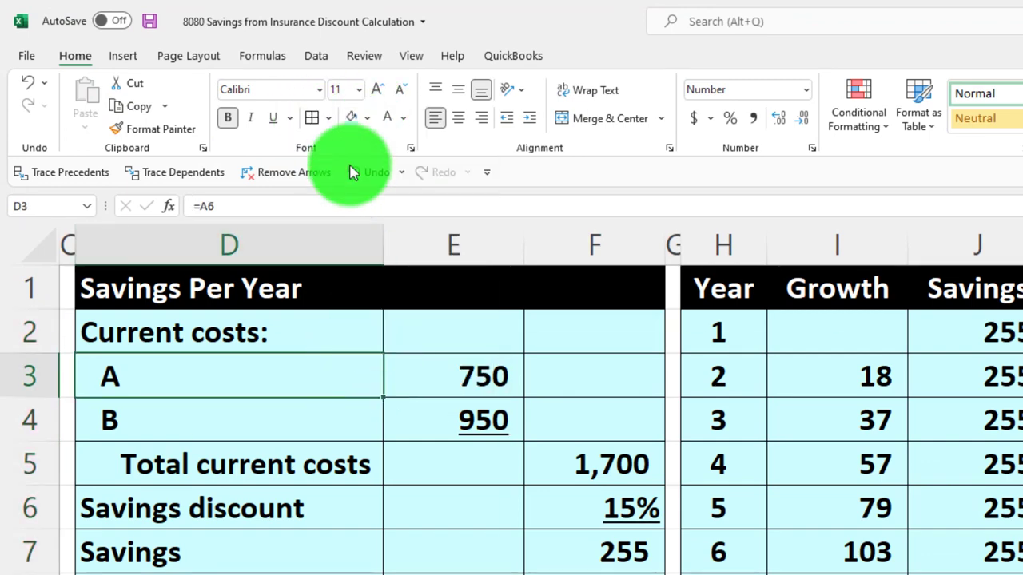
Spell-check the whole sheet, correcting "yaers" to "years" in D9's label and continuing the check from the beginning of the sheet
{"action": "left_click", "coordinate": [369, 56]}
{"action": "left_click", "coordinate": [37, 99]}
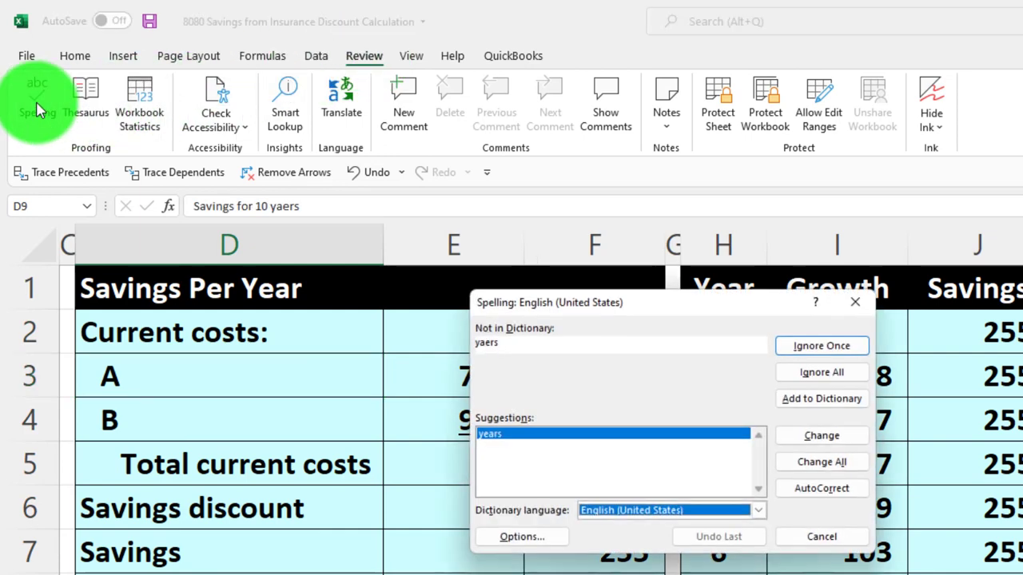
{"action": "left_click", "coordinate": [809, 448]}
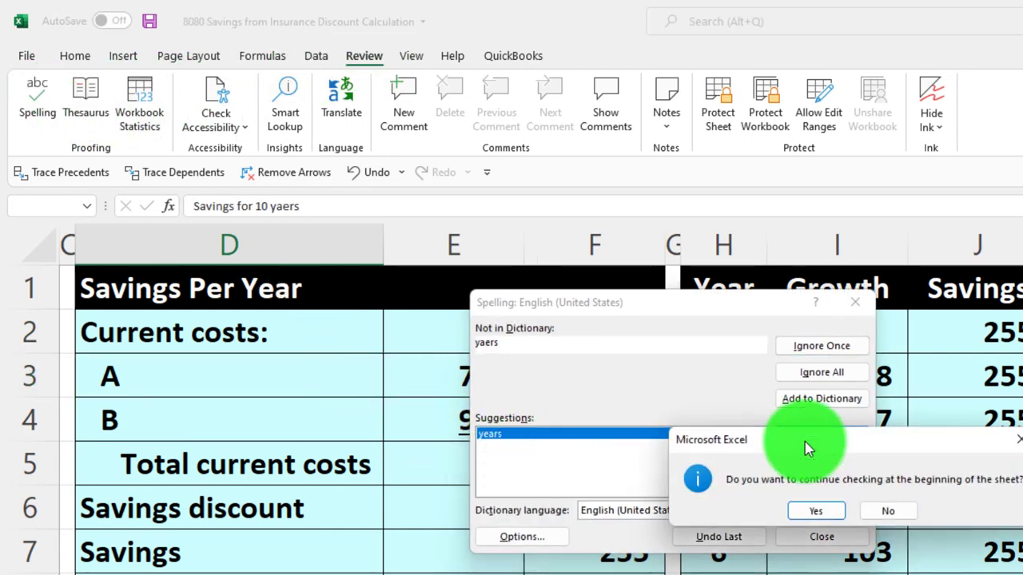
{"action": "left_click", "coordinate": [817, 511]}
{"action": "left_click", "coordinate": [841, 518]}
{"action": "left_click", "coordinate": [962, 511]}
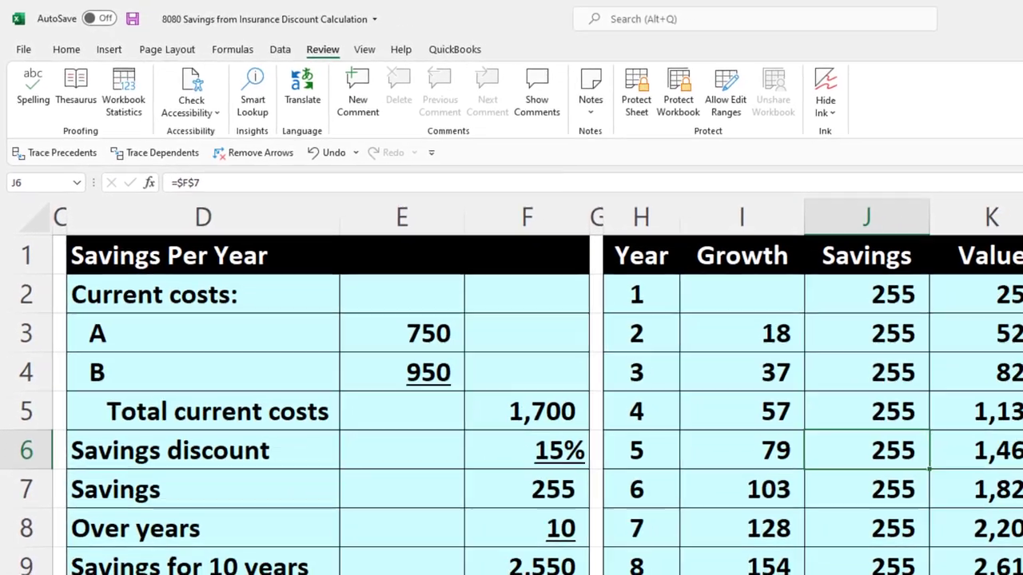
Compare the future value total in O12 with the year 10 value in K11 and review the present value results below
{"action": "key", "text": "ctrl+End"}
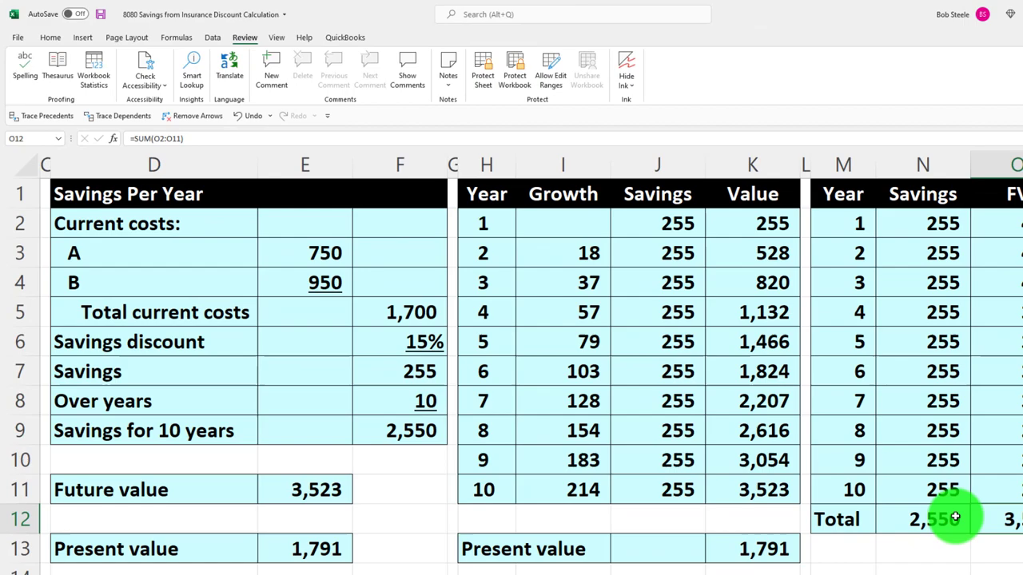
{"action": "left_click", "coordinate": [820, 534]}
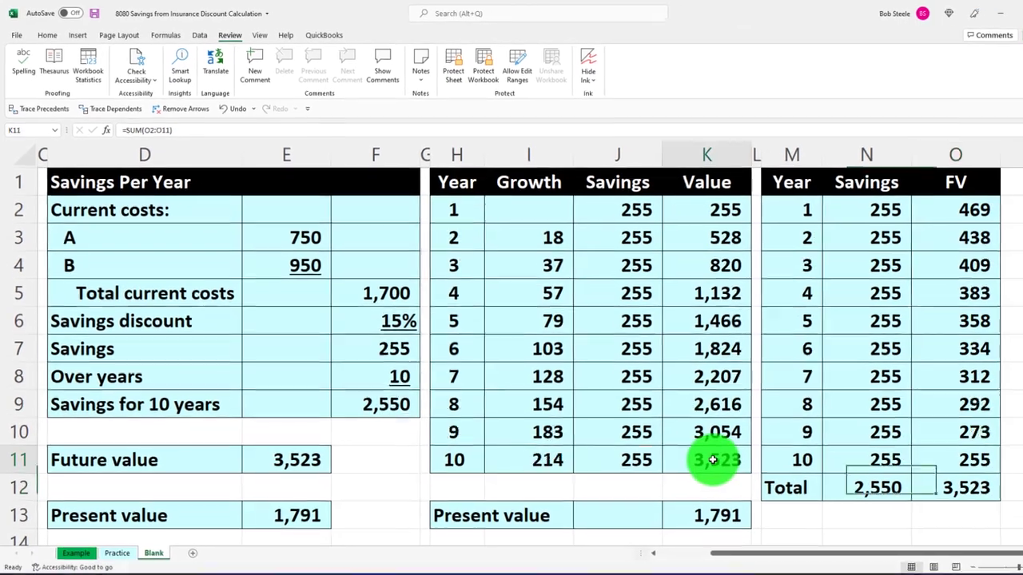
{"action": "scroll", "coordinate": [722, 480], "scroll_direction": "down", "scroll_amount": 1}
{"action": "left_click_drag", "start_coordinate": [727, 538], "coordinate": [677, 537]}
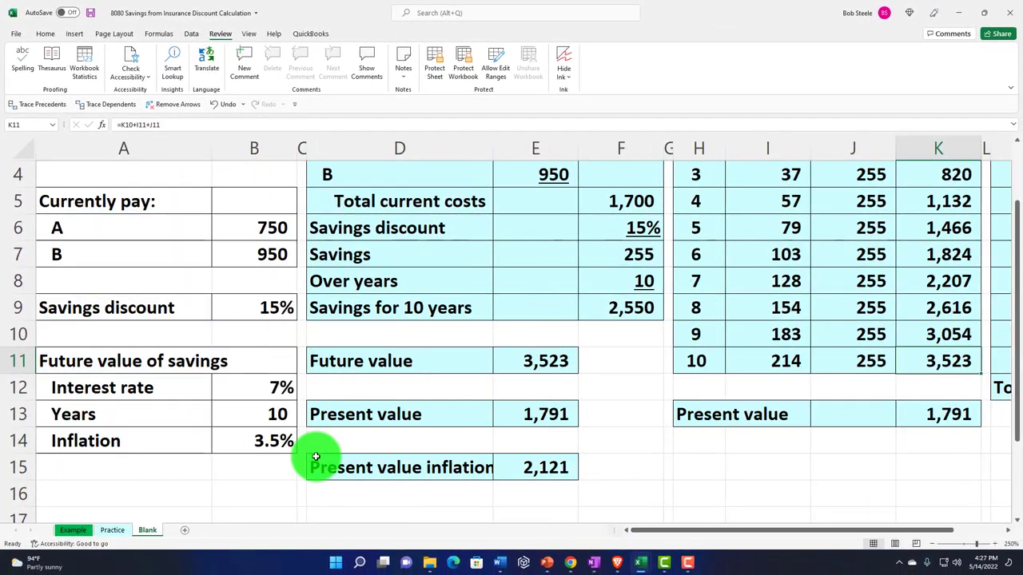